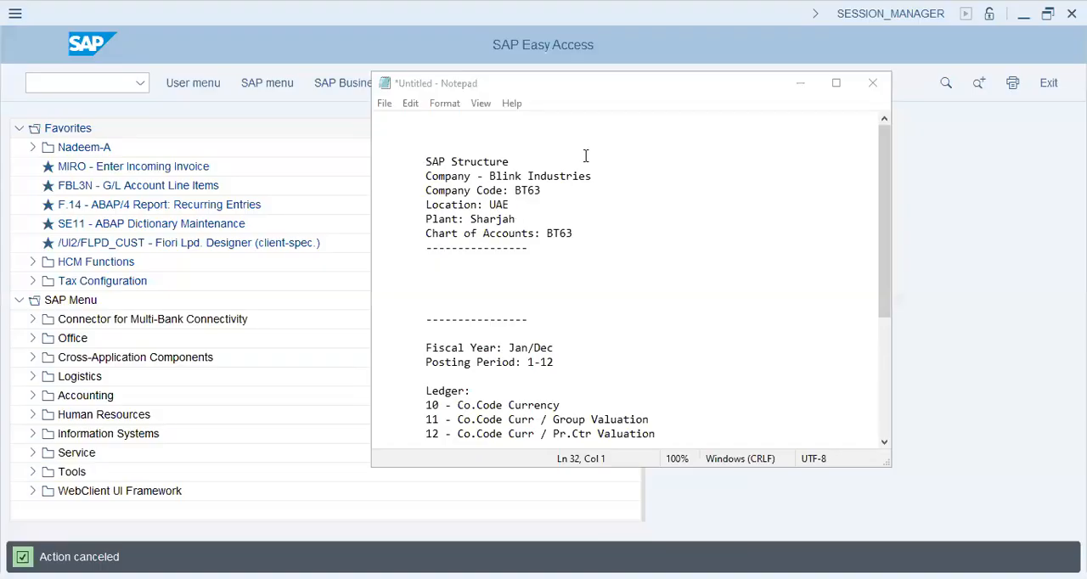
Review the SAP structure notes covering company, company code, location, chart of accounts, fiscal year, posting period and ledger lines
{"action": "left_click", "coordinate": [428, 176]}
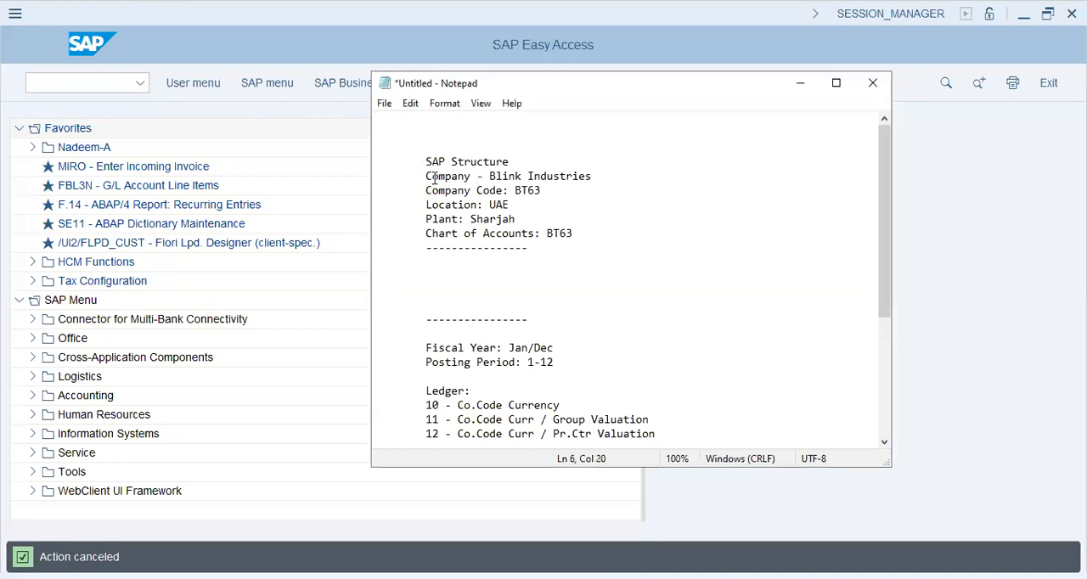
{"action": "key", "text": "shift+Left"}
{"action": "key", "text": "shift+Left"}
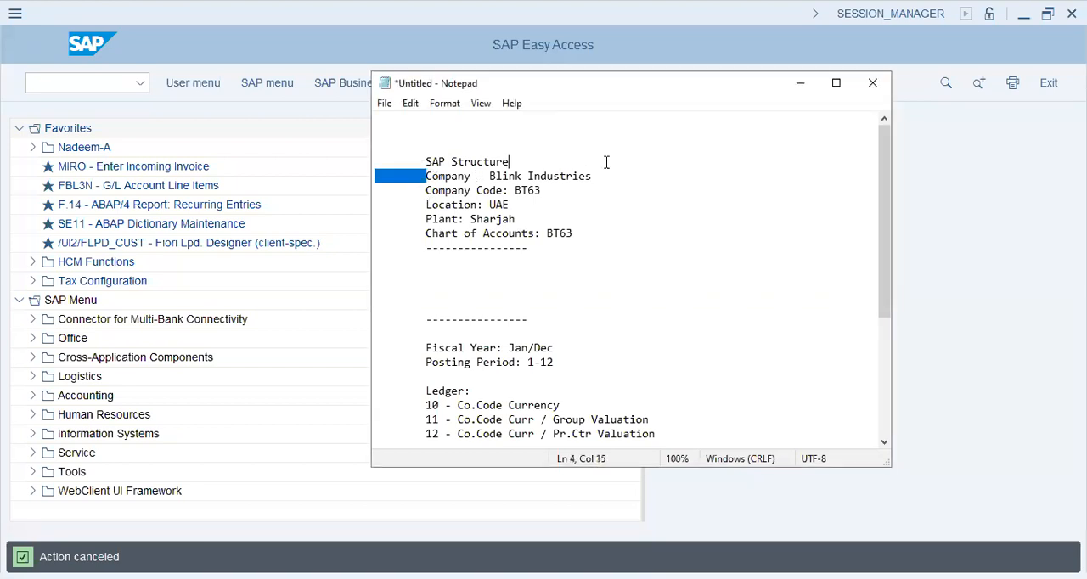
{"action": "left_click", "coordinate": [635, 254]}
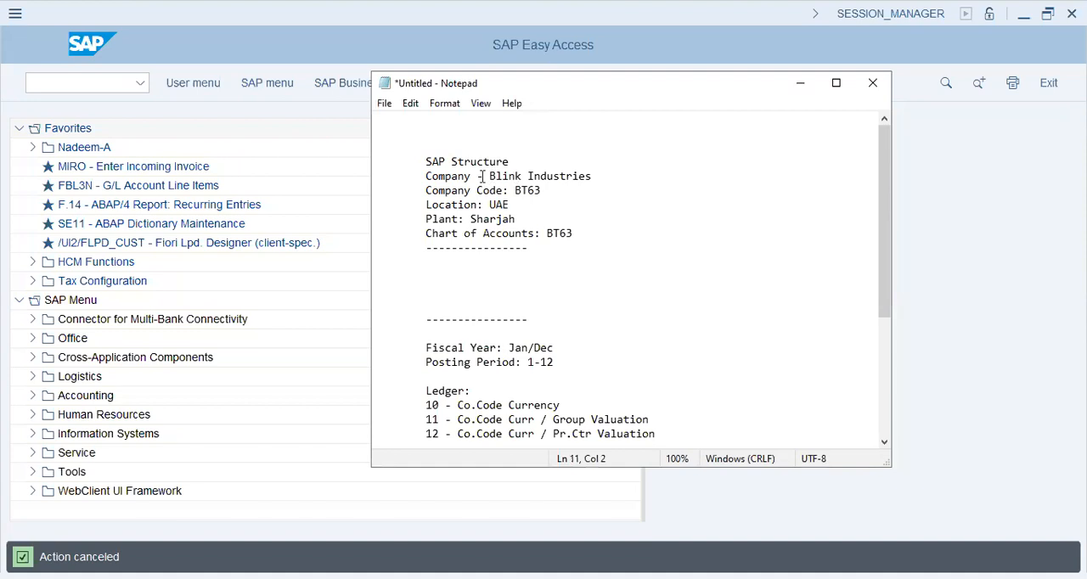
{"action": "left_click_drag", "start_coordinate": [483, 177], "coordinate": [598, 176]}
{"action": "left_click", "coordinate": [414, 196]}
{"action": "left_click", "coordinate": [612, 189], "text": "shift"}
{"action": "left_click_drag", "start_coordinate": [424, 206], "coordinate": [547, 206]}
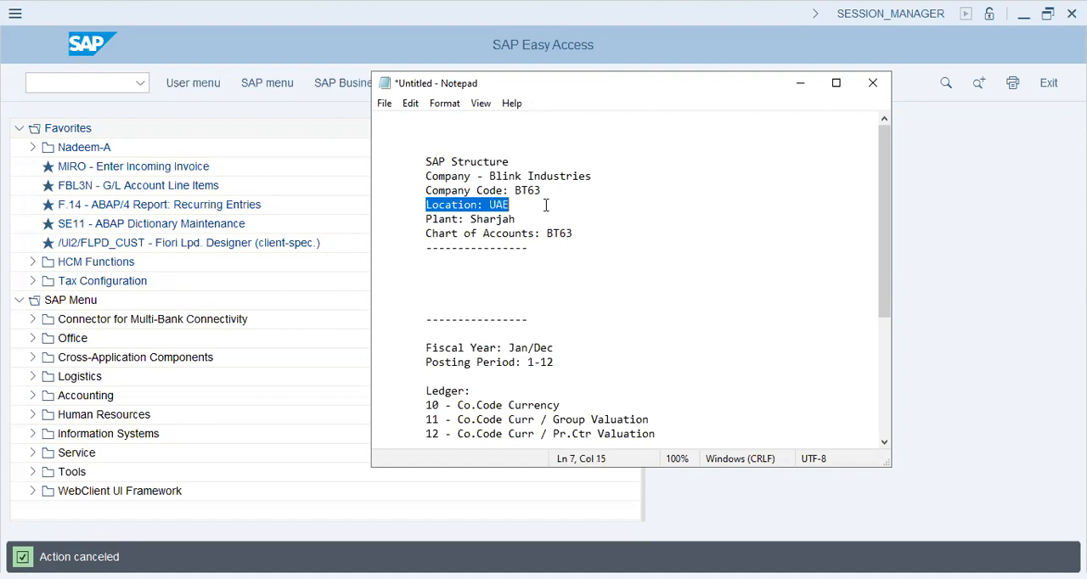
{"action": "key", "text": "alt+Tab"}
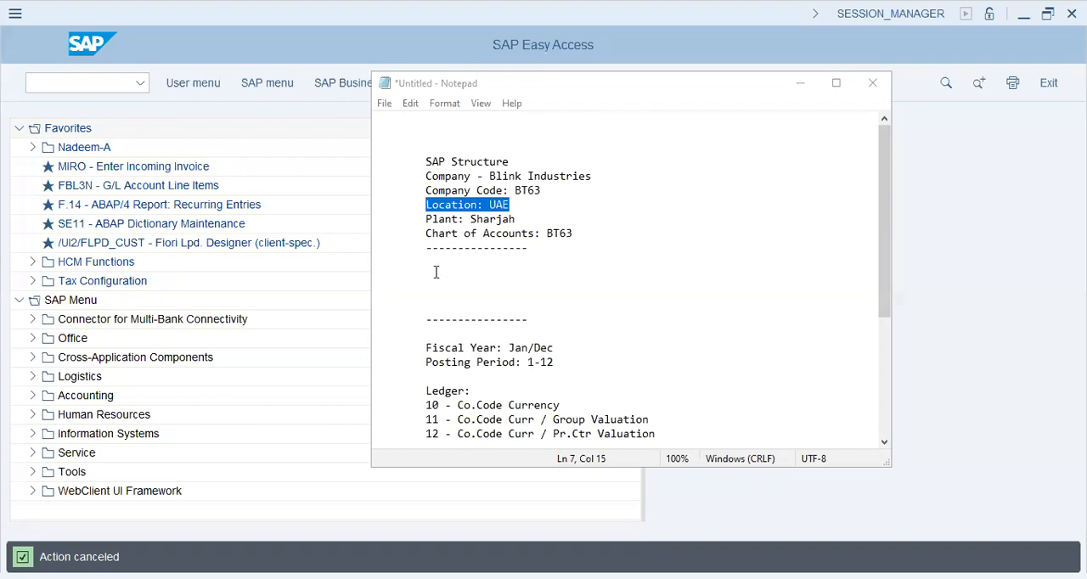
{"action": "left_click_drag", "start_coordinate": [460, 232], "coordinate": [575, 233]}
{"action": "scroll", "coordinate": [427, 235], "scroll_direction": "down", "scroll_amount": 3}
{"action": "left_click_drag", "start_coordinate": [427, 234], "coordinate": [566, 228]}
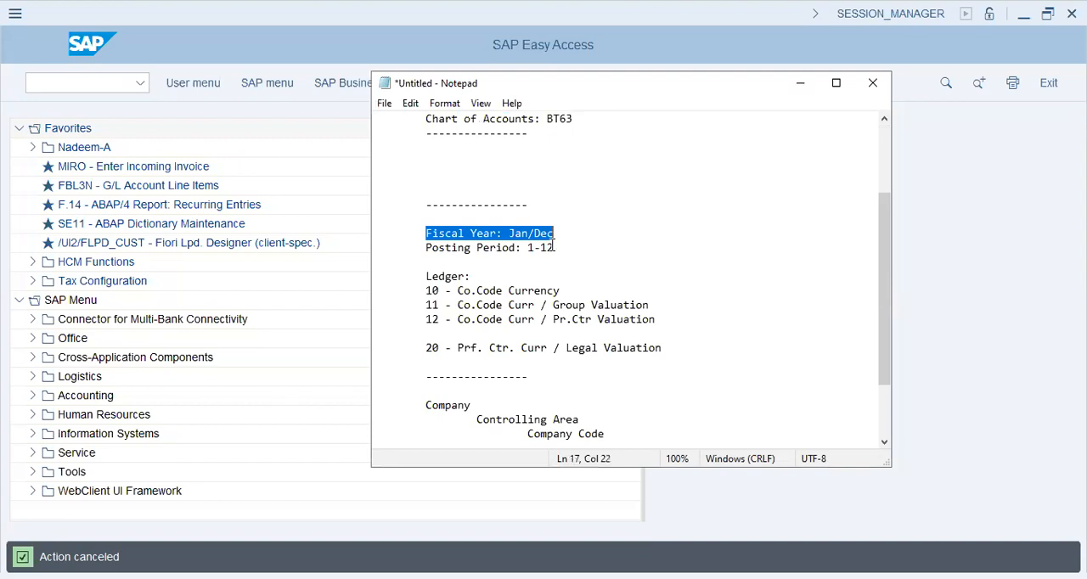
{"action": "triple_click", "coordinate": [581, 242]}
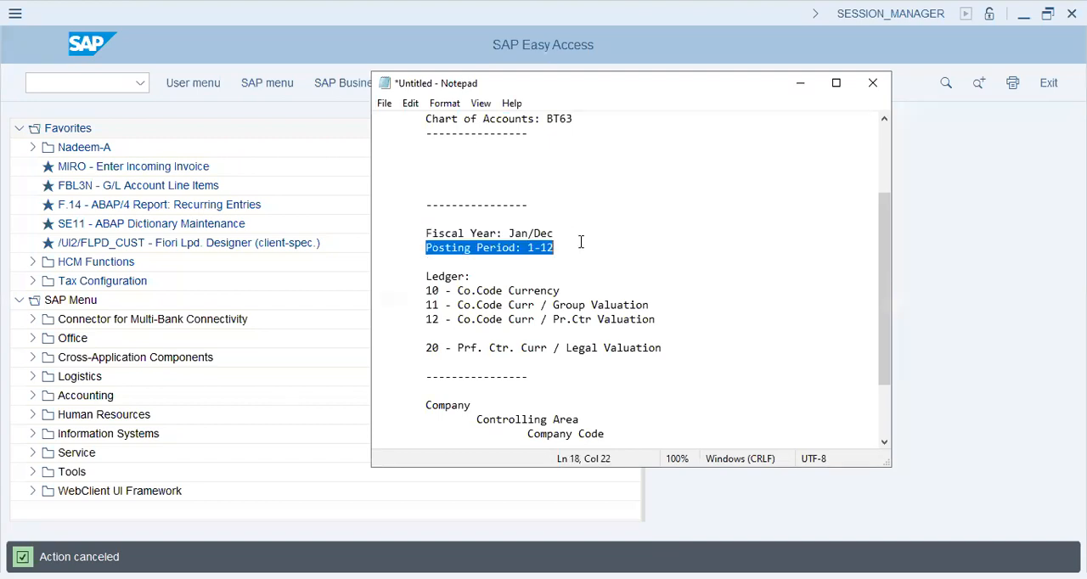
{"action": "left_click", "coordinate": [427, 291]}
{"action": "left_click", "coordinate": [692, 352], "text": "shift"}
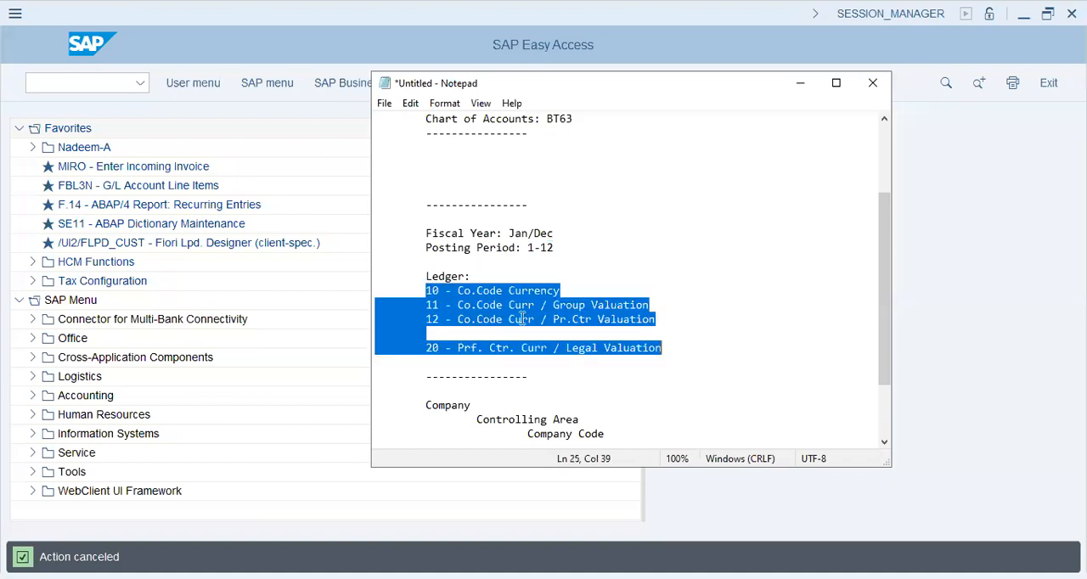
Append "/ Legal Valuation" to the ledger 10 Co.Code Currency line in the notes
{"action": "left_click", "coordinate": [427, 291]}
{"action": "left_click", "coordinate": [594, 292], "text": "shift"}
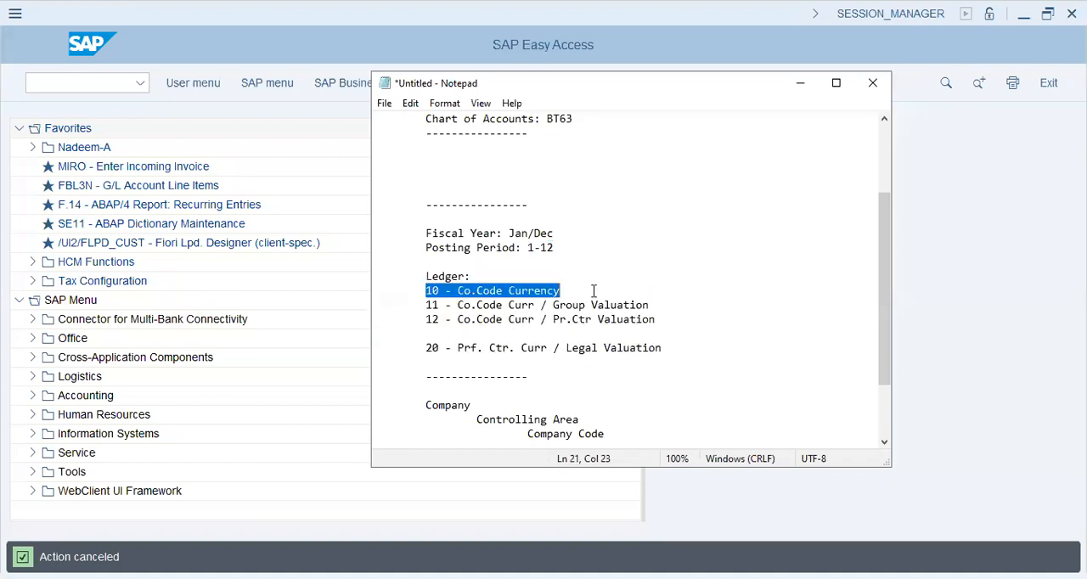
{"action": "left_click", "coordinate": [611, 292]}
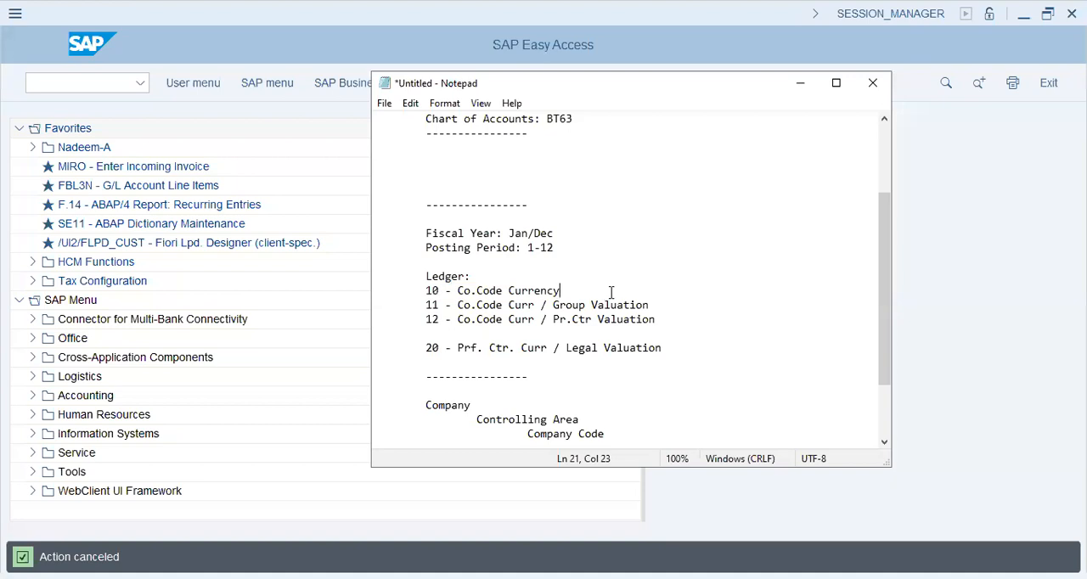
{"action": "type", "text": "/ Legal Valuation"}
{"action": "left_click_drag", "start_coordinate": [457, 291], "coordinate": [542, 323]}
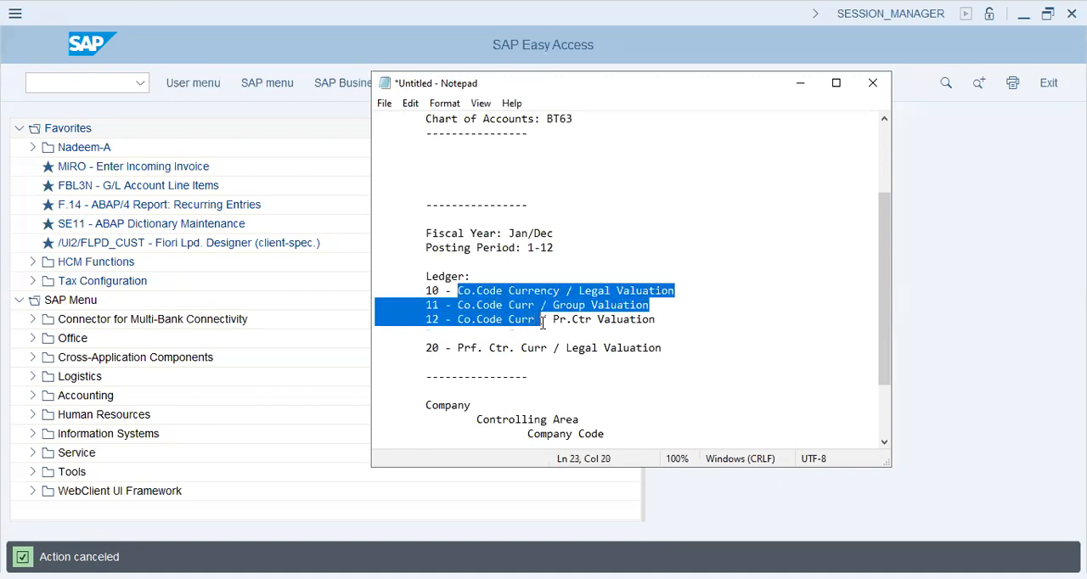
{"action": "left_click", "coordinate": [619, 319]}
Complete the Sales Org line after its arrow with "Sales Offices, Sales Area, Dist. Channels"
{"action": "scroll", "coordinate": [619, 317], "scroll_direction": "down", "scroll_amount": 2}
{"action": "left_click", "coordinate": [605, 401]}
{"action": "left_click", "coordinate": [655, 390]}
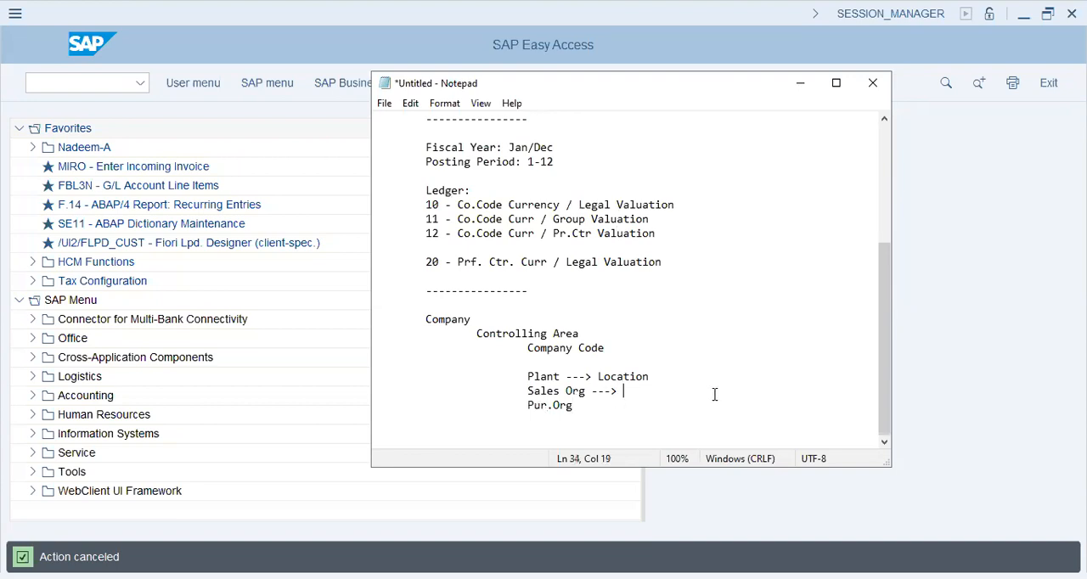
{"action": "type", "text": "Sales Offices, Sales Area"}
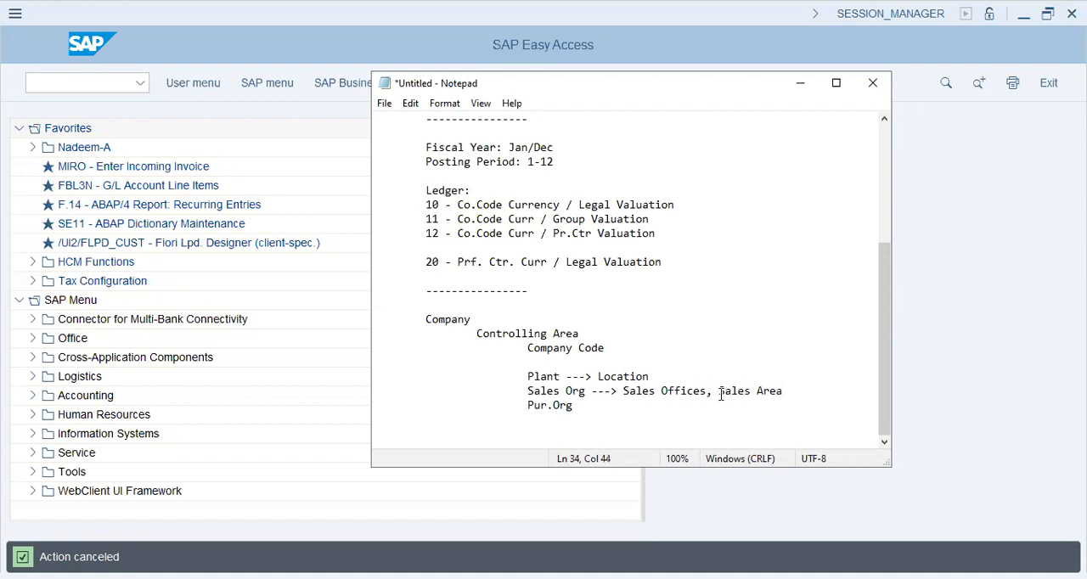
{"action": "type", "text": ", , Dist. Channels,"}
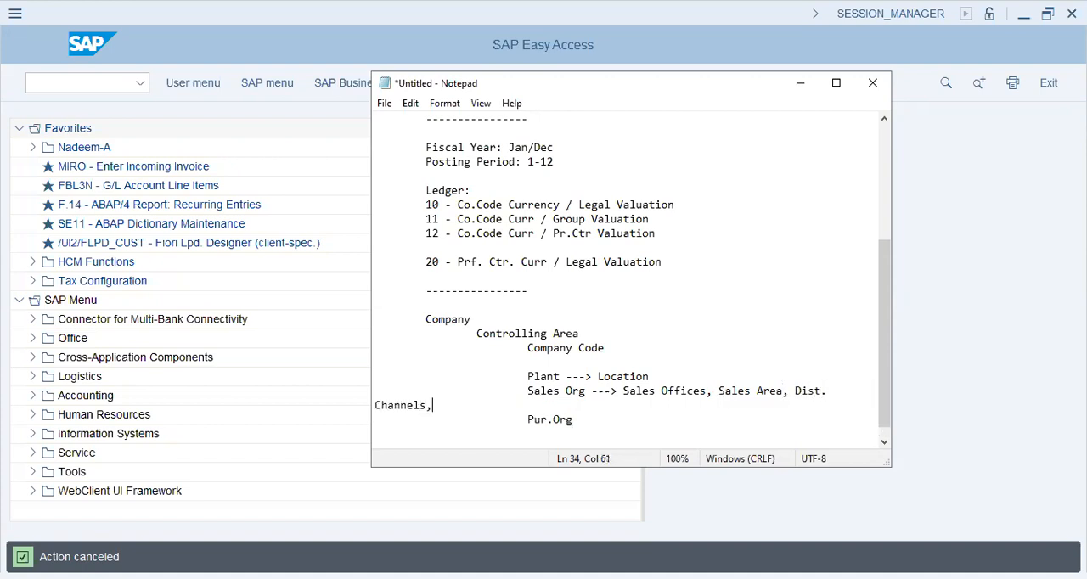
Remove the trailing comma after Channels and indent the wrapped word beneath the Sales Org line
{"action": "key", "text": "BackSpace"}
{"action": "key", "text": "BackSpace"}
{"action": "key", "text": "Tab"}
{"action": "key", "text": "Tab"}
{"action": "key", "text": "Tab"}
{"action": "key", "text": "Tab"}
{"action": "key", "text": "Down"}
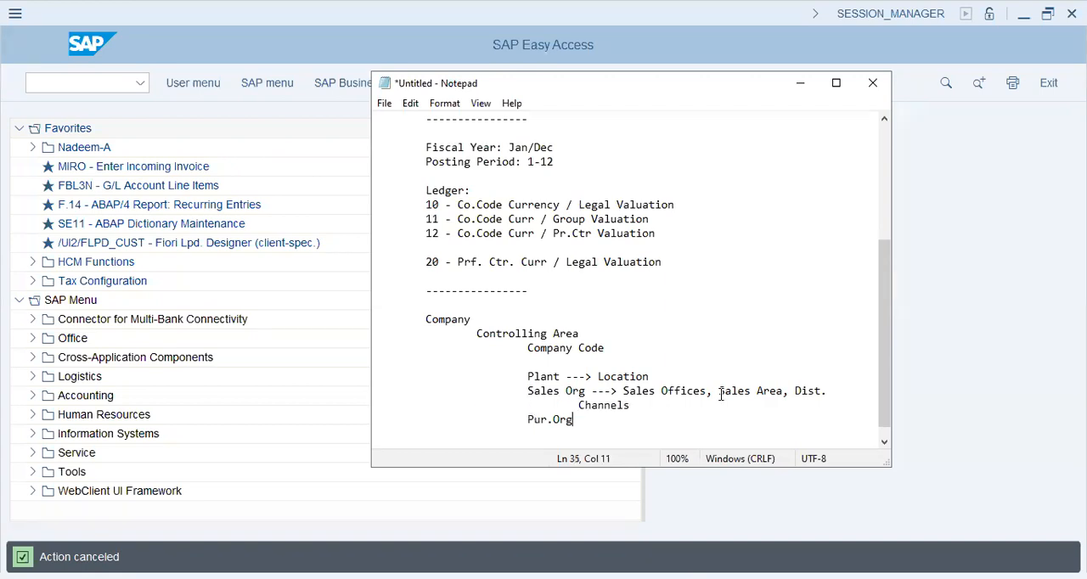
Extend the Plant line after Location with ", Pur. Org, Stor. Location"
{"action": "key", "text": "Up"}
{"action": "key", "text": "Up"}
{"action": "key", "text": "Up"}
{"action": "key", "text": "End"}
{"action": "type", "text": ", Pur. Org, Stor. Location"}
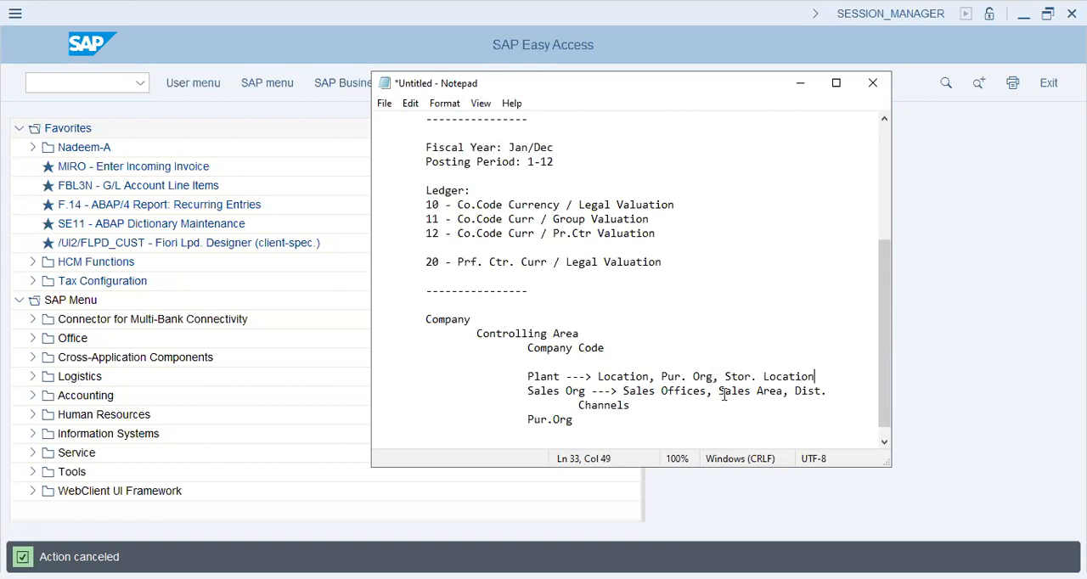
Review the SAP structure details and the Company, Controlling Area and Company Code hierarchy in the notes
{"action": "scroll", "coordinate": [468, 192], "scroll_direction": "up", "scroll_amount": 5}
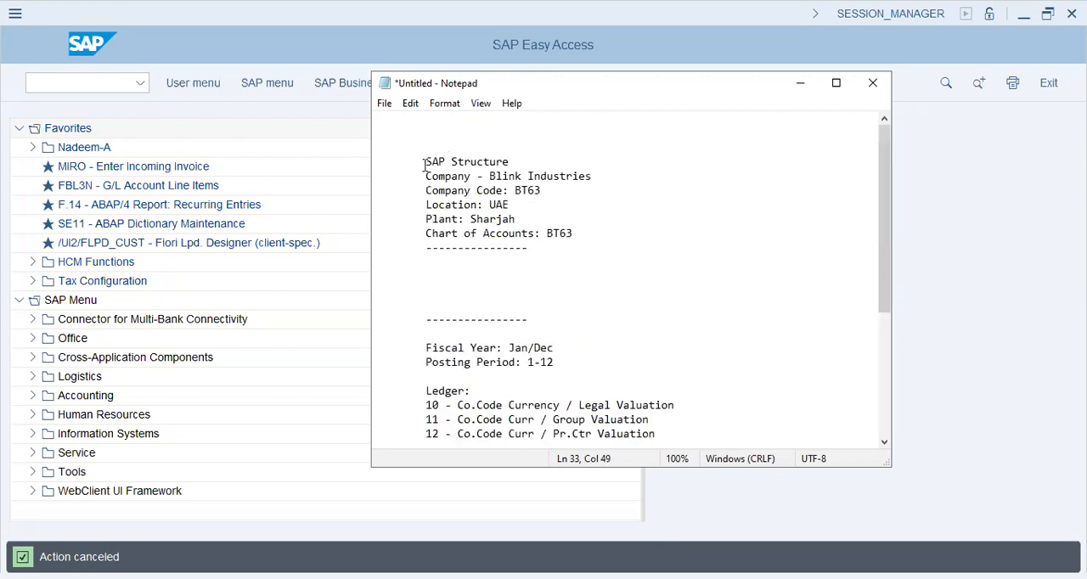
{"action": "left_click_drag", "start_coordinate": [425, 160], "coordinate": [597, 363]}
{"action": "scroll", "coordinate": [597, 363], "scroll_direction": "down", "scroll_amount": 5}
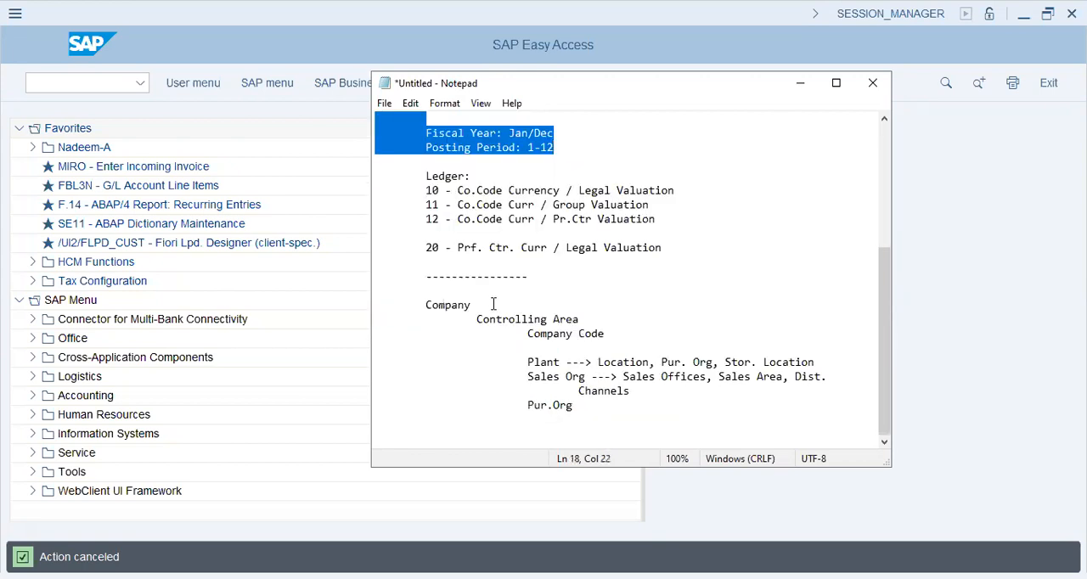
{"action": "left_click", "coordinate": [526, 344]}
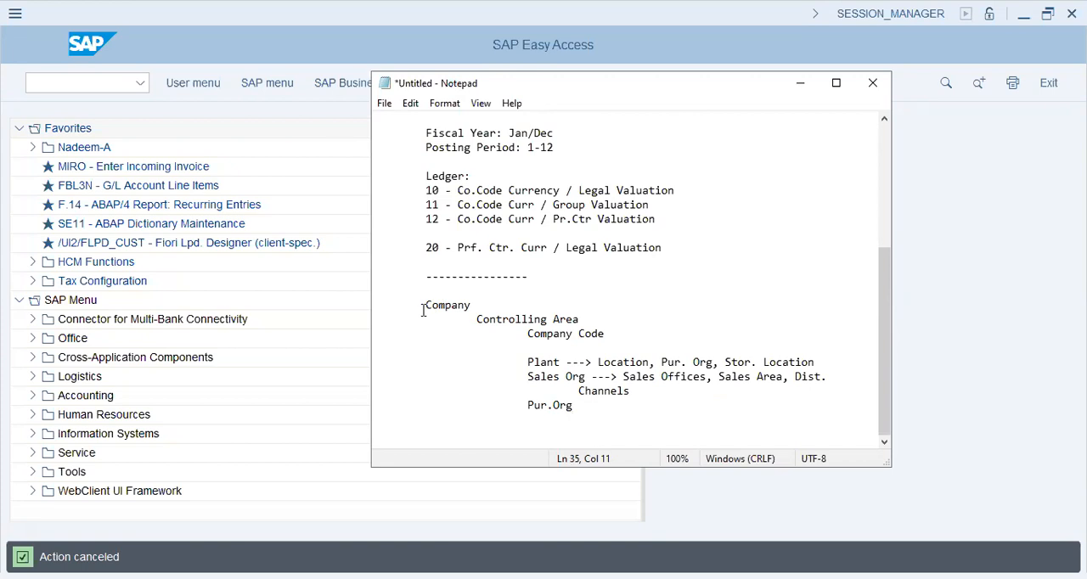
{"action": "left_click_drag", "start_coordinate": [425, 306], "coordinate": [626, 340]}
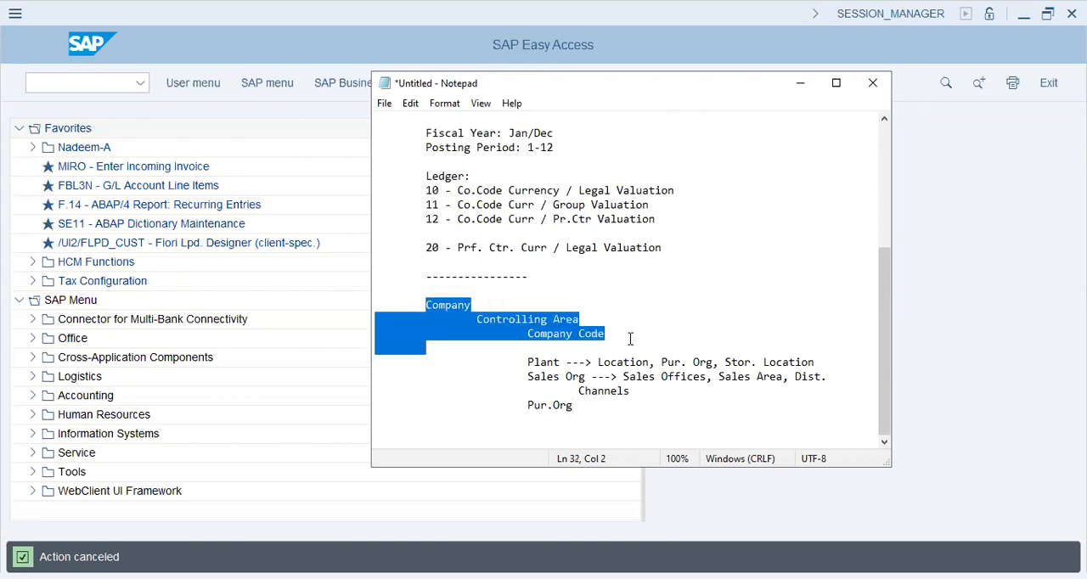
{"action": "left_click", "coordinate": [503, 304]}
{"action": "scroll", "coordinate": [504, 302], "scroll_direction": "up", "scroll_amount": 5}
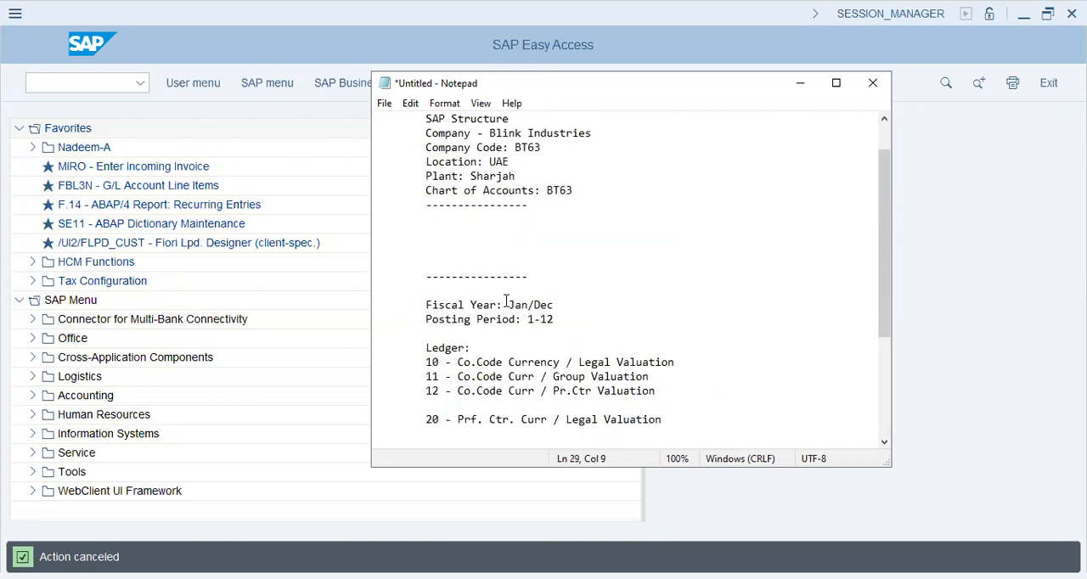
{"action": "left_click_drag", "start_coordinate": [592, 176], "coordinate": [557, 189]}
{"action": "left_click", "coordinate": [444, 179]}
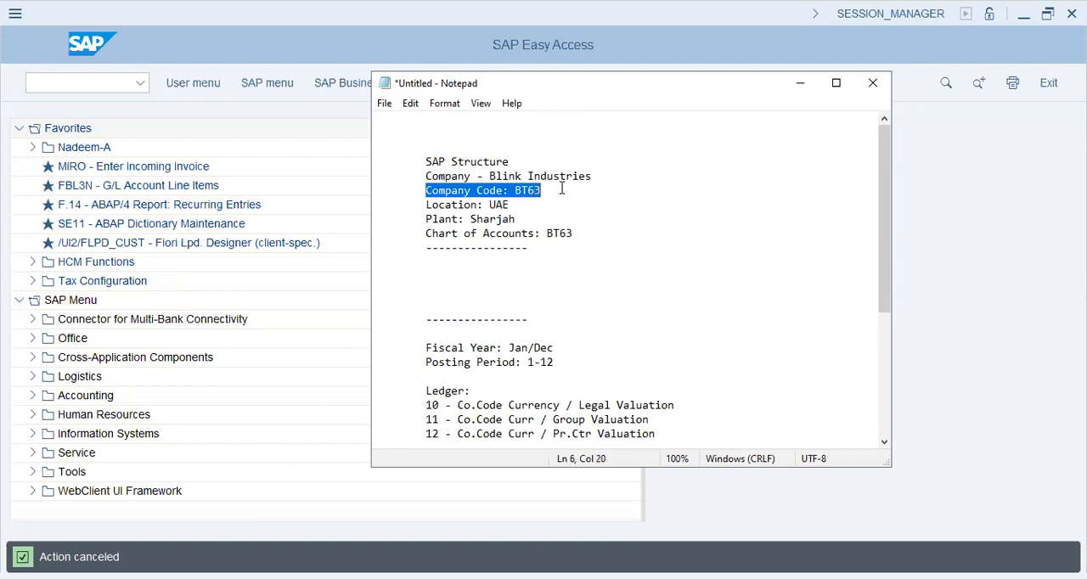
Append "- Blink industries (UAE)" to the Company Code BT63 line
{"action": "left_click", "coordinate": [561, 188]}
{"action": "type", "text": "- B"}
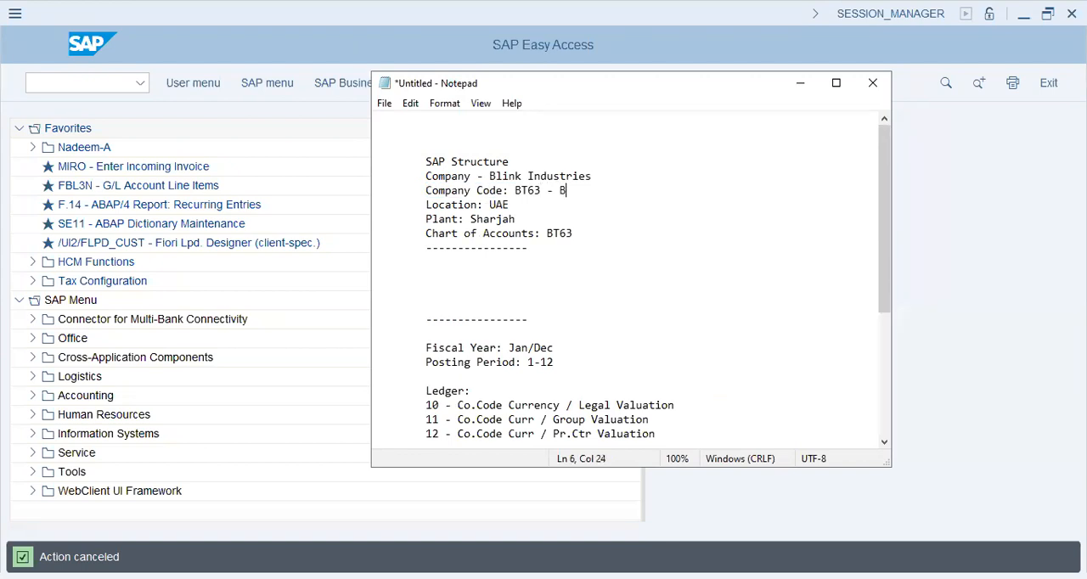
{"action": "type", "text": "link industries (UAE)"}
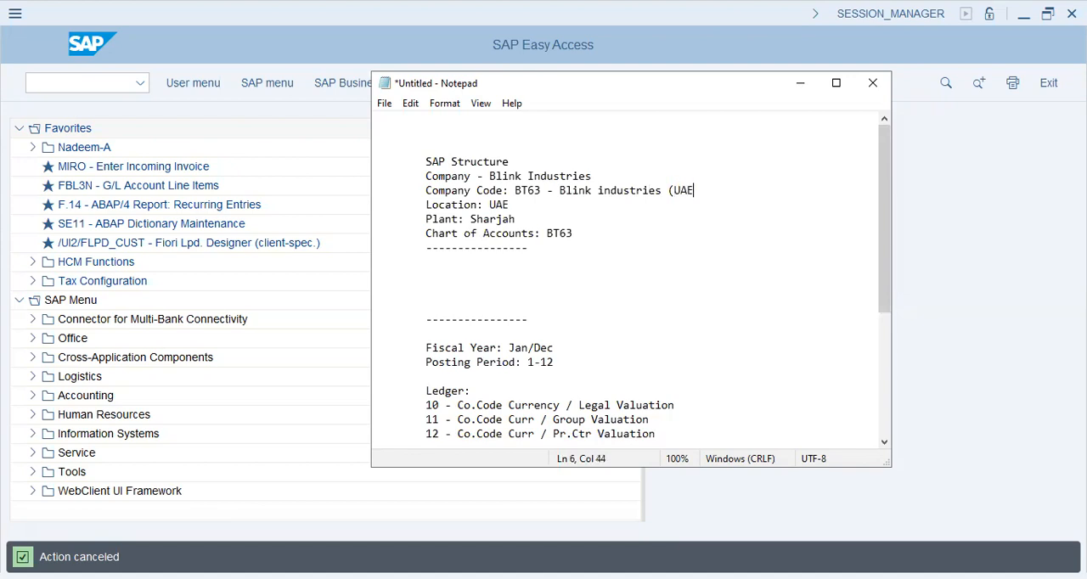
{"action": "key", "text": "Down"}
{"action": "key", "text": "Down"}
{"action": "key", "text": "Down"}
Add the heading "SAP" directly above Company in the organizational hierarchy
{"action": "scroll", "coordinate": [634, 228], "scroll_direction": "down", "scroll_amount": 5}
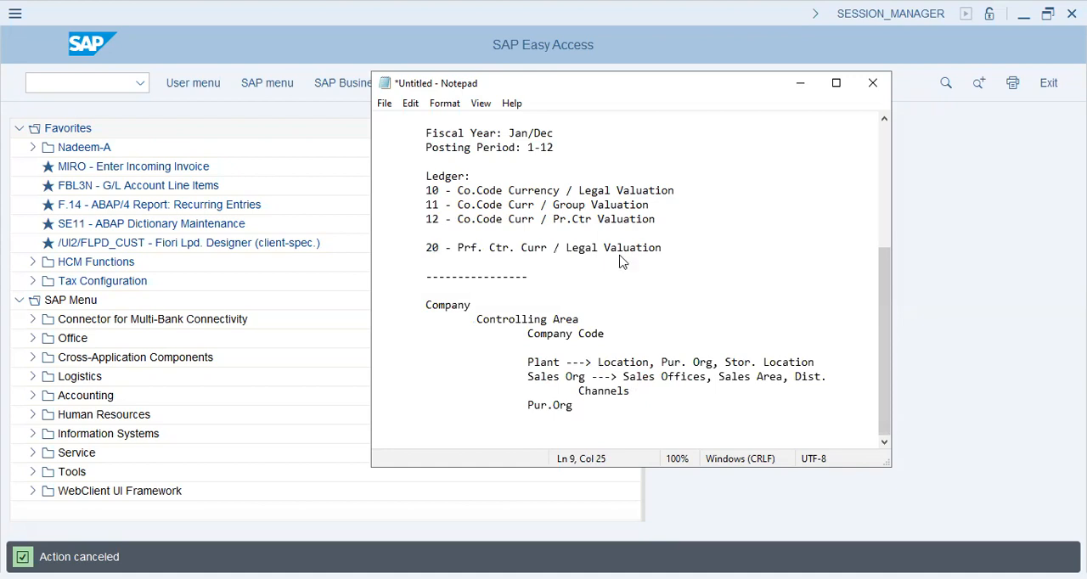
{"action": "left_click_drag", "start_coordinate": [426, 191], "coordinate": [688, 258]}
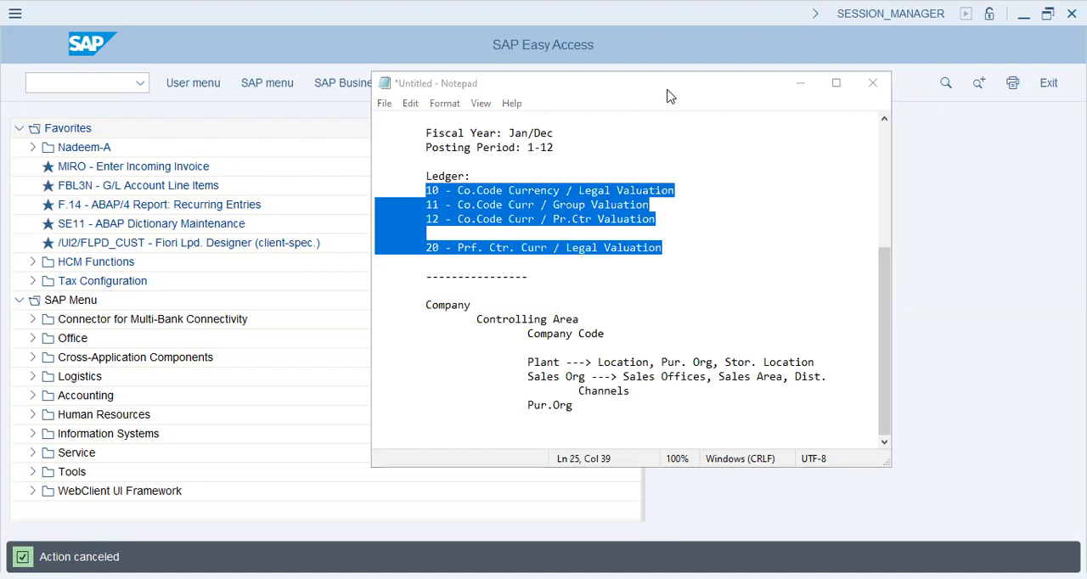
{"action": "left_click", "coordinate": [617, 361]}
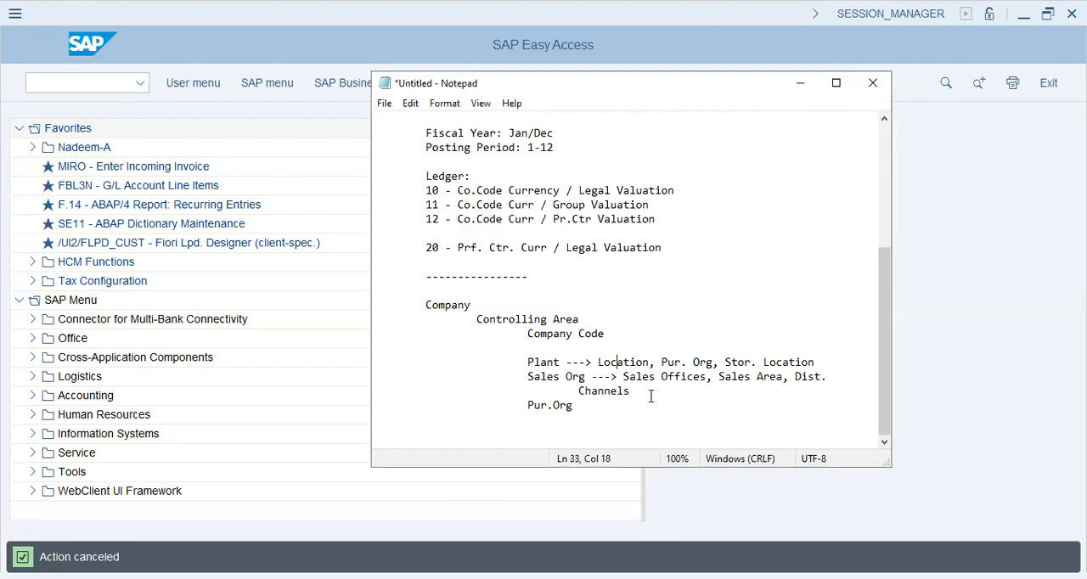
{"action": "left_click", "coordinate": [450, 286]}
{"action": "type", "text": "SAP"}
Insert an indented line "Profit Center Accounting" beneath Controlling Area in the hierarchy
{"action": "left_click", "coordinate": [494, 306]}
{"action": "left_click_drag", "start_coordinate": [425, 308], "coordinate": [506, 302]}
{"action": "left_click", "coordinate": [514, 301]}
{"action": "left_click_drag", "start_coordinate": [477, 316], "coordinate": [583, 320]}
{"action": "left_click", "coordinate": [586, 319]}
{"action": "key", "text": "Return"}
{"action": "key", "text": "Tab"}
Add a further indented line "cost center Accounting" under Profit Center Accounting, with a blank line before Company Code
{"action": "key", "text": "Tab"}
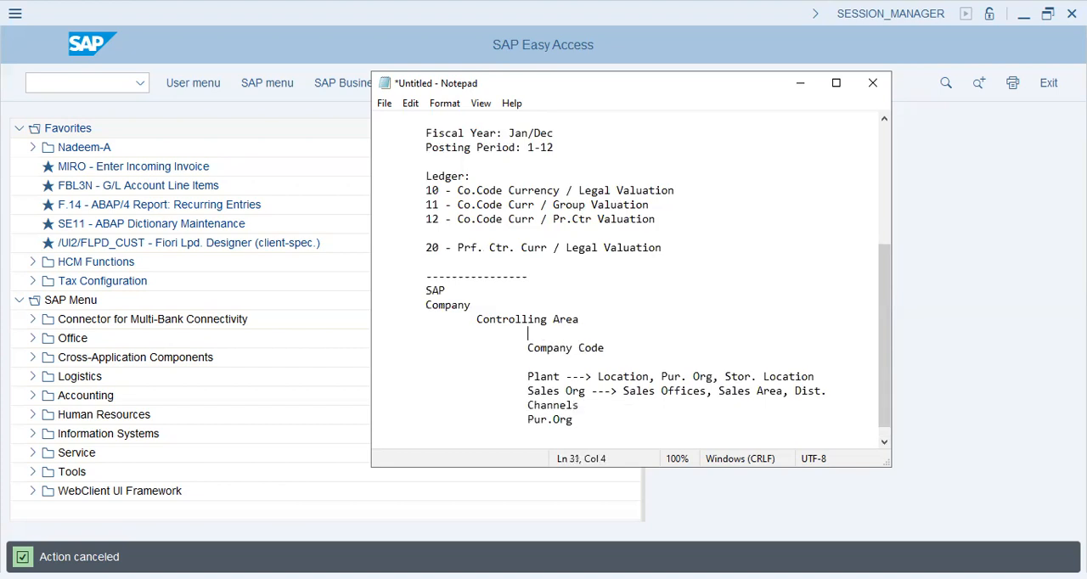
{"action": "type", "text": "Propfi"}
{"action": "key", "text": "BackSpace"}
{"action": "key", "text": "BackSpace"}
{"action": "key", "text": "BackSpace"}
{"action": "type", "text": "fit Center Accounting"}
{"action": "key", "text": "Return"}
{"action": "key", "text": "Tab"}
{"action": "key", "text": "Tab"}
{"action": "key", "text": "Tab"}
{"action": "key", "text": "Tab"}
{"action": "type", "text": "cost ce"}
{"action": "key", "text": "BackSpace"}
{"action": "key", "text": "BackSpace"}
{"action": "type", "text": "center Accounting"}
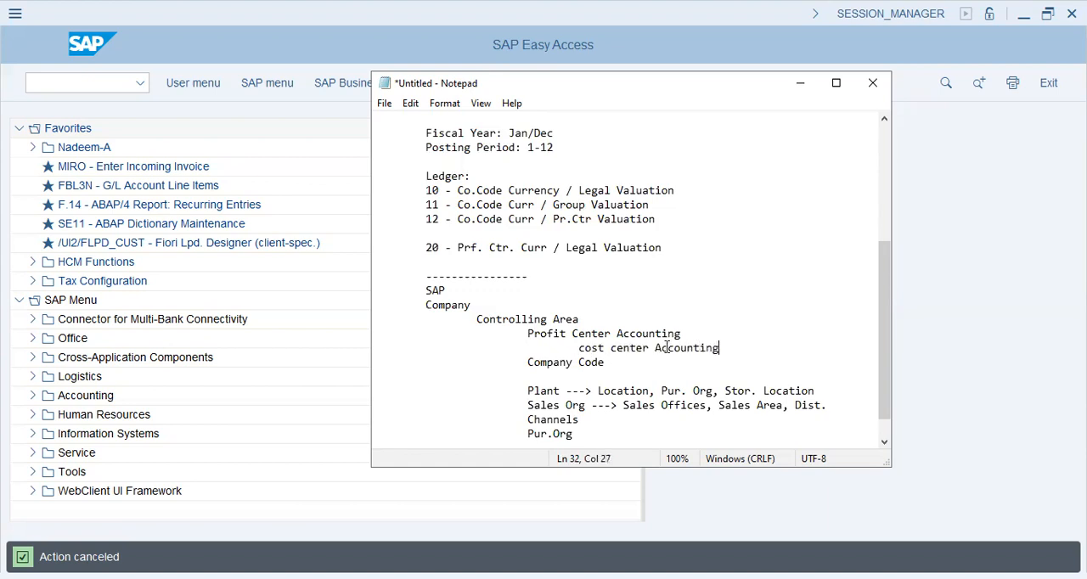
{"action": "key", "text": "Return"}
{"action": "key", "text": "Down"}
{"action": "key", "text": "Right"}
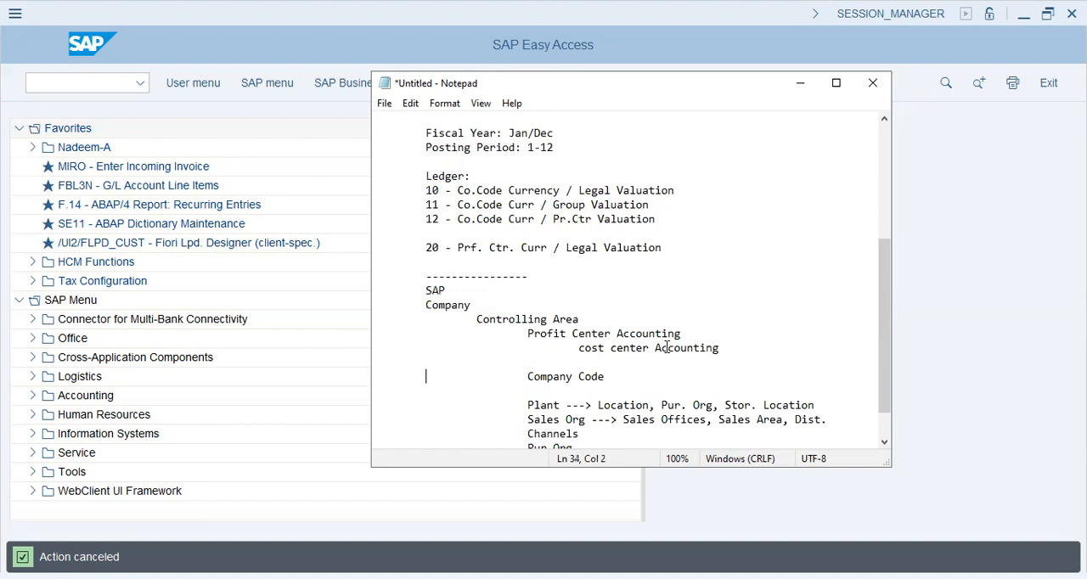
{"action": "key", "text": "Left"}
{"action": "key", "text": "Up"}
{"action": "key", "text": "Up"}
{"action": "key", "text": "Up"}
{"action": "key", "text": "Home"}
{"action": "key", "text": "alt+Tab"}
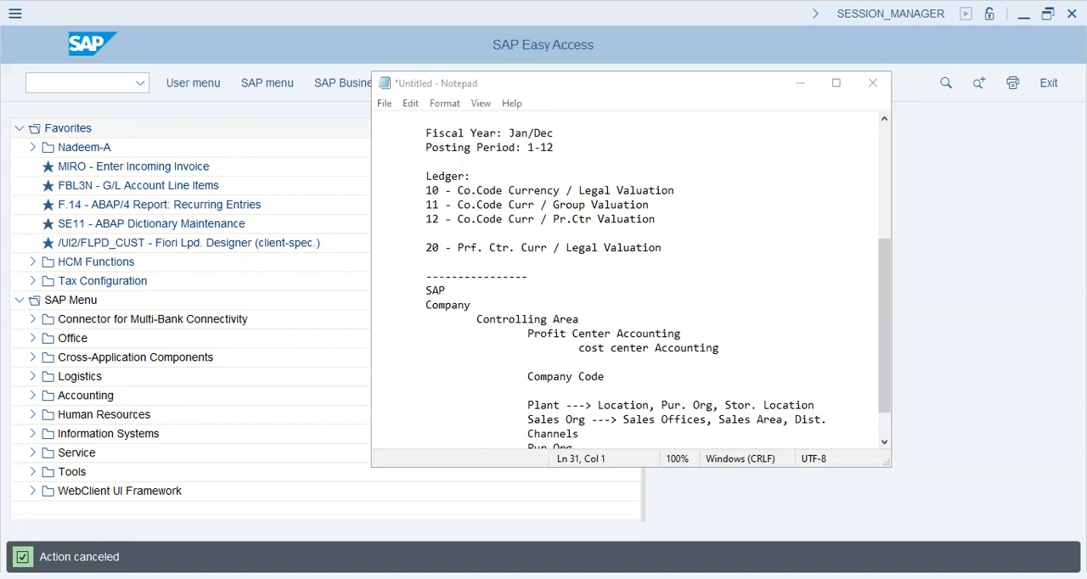
{"action": "key", "text": "alt+Tab"}
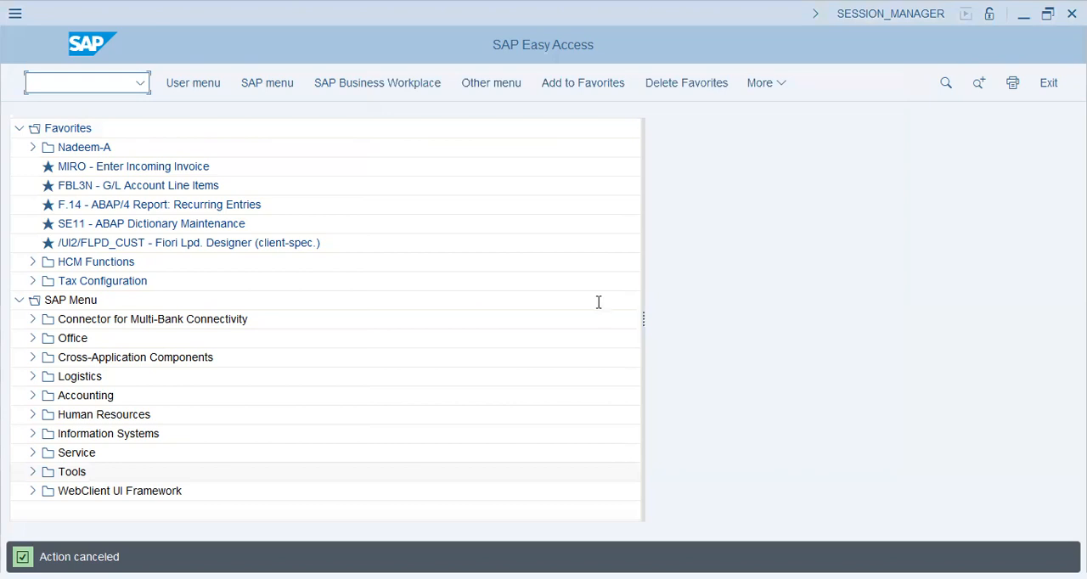
{"action": "key", "text": "alt+Tab"}
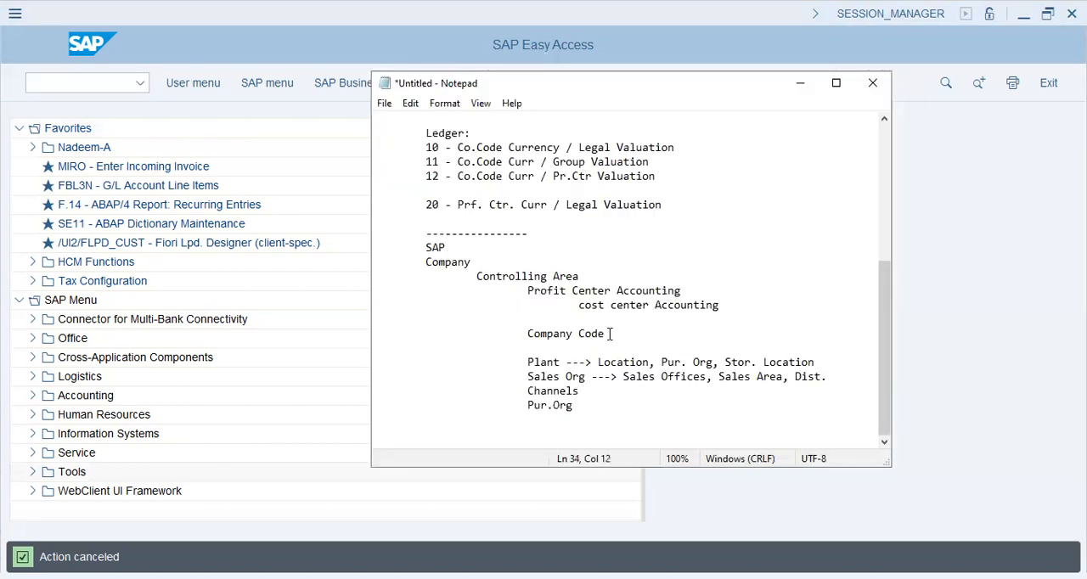
Append "- Unit - Operations + fin.Statements" to the Company Code line in the hierarchy
{"action": "key", "text": "End"}
{"action": "type", "text": "- Unit - Operations + fin.Statements"}
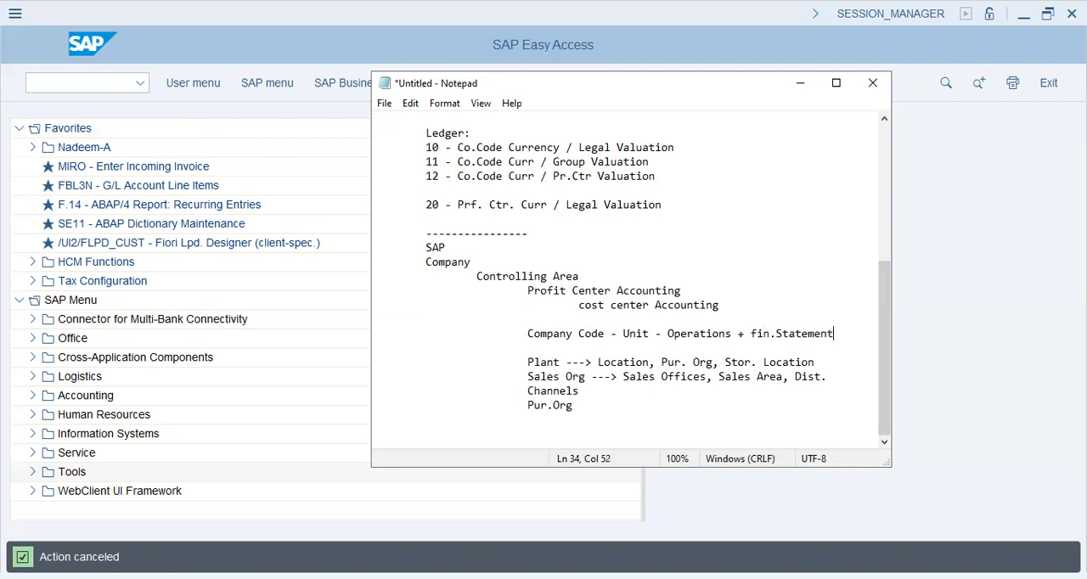
{"action": "key", "text": "Return"}
{"action": "key", "text": "BackSpace"}
{"action": "key", "text": "Down"}
Examine the Plant line's location, purchasing organization and storage location entries alongside the Company Code's operations
{"action": "left_click_drag", "start_coordinate": [535, 363], "coordinate": [528, 364]}
{"action": "left_click_drag", "start_coordinate": [668, 333], "coordinate": [728, 334]}
{"action": "left_click", "coordinate": [524, 364]}
{"action": "left_click_drag", "start_coordinate": [525, 362], "coordinate": [591, 361]}
{"action": "left_click_drag", "start_coordinate": [598, 362], "coordinate": [817, 362]}
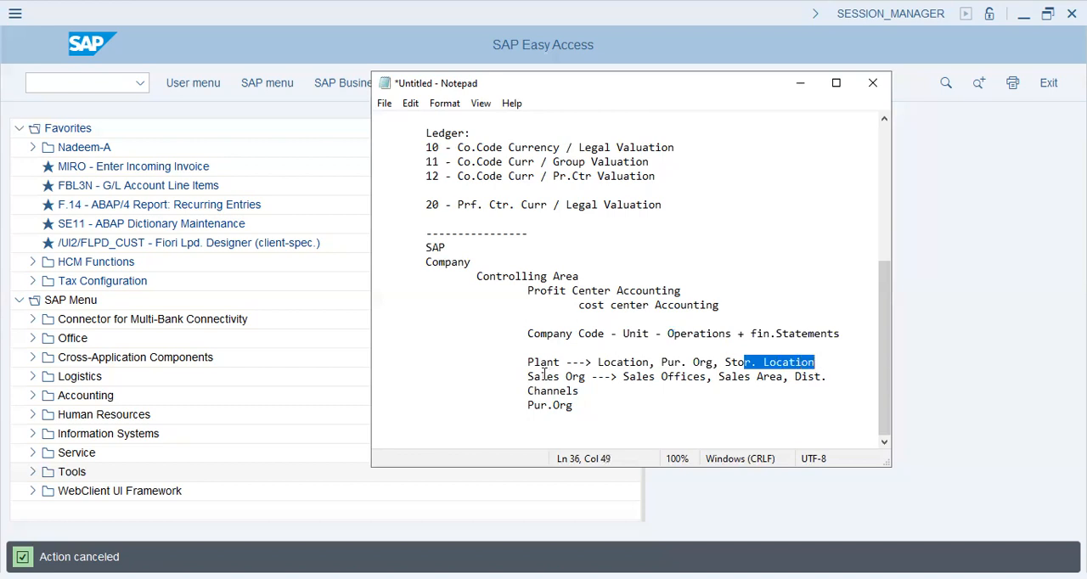
Widen the notes window and remove the gap so "Channels" directly follows "Dist." on the Sales Org line
{"action": "left_click_drag", "start_coordinate": [530, 376], "coordinate": [835, 379]}
{"action": "left_click", "coordinate": [836, 380]}
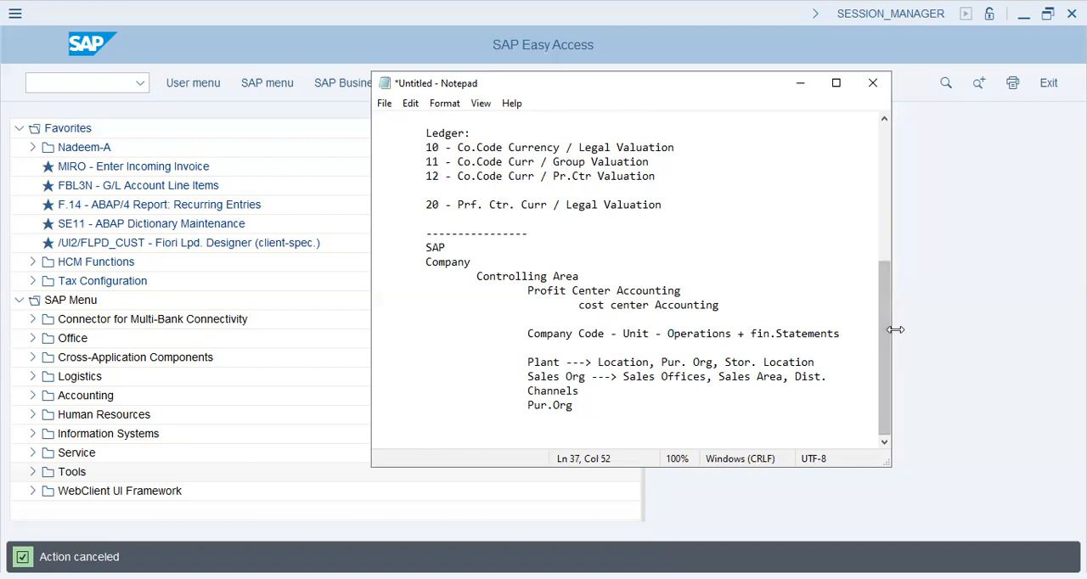
{"action": "left_click_drag", "start_coordinate": [895, 330], "coordinate": [1085, 330]}
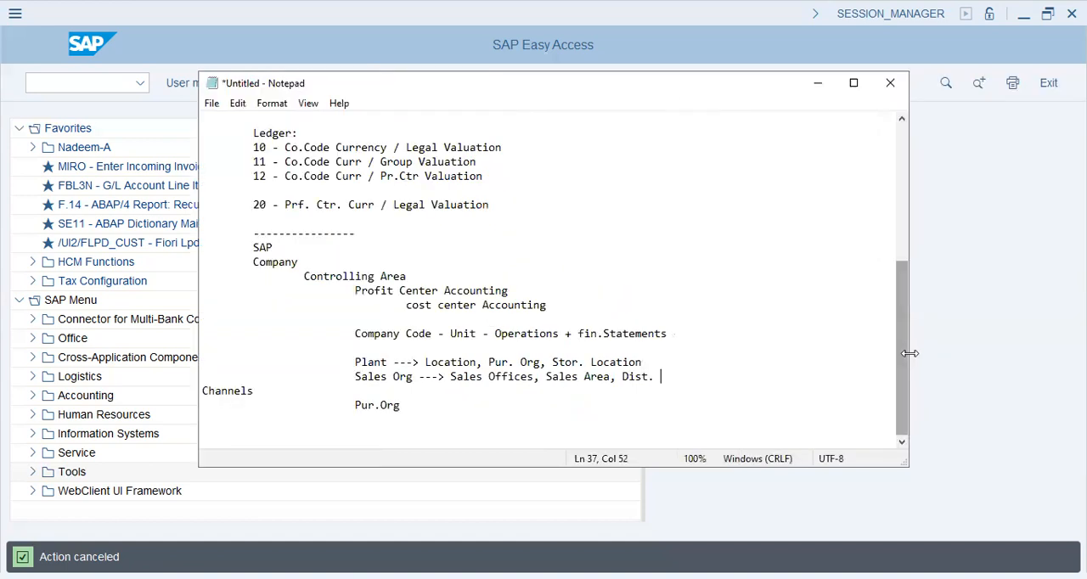
{"action": "left_click_drag", "start_coordinate": [910, 354], "coordinate": [1037, 354]}
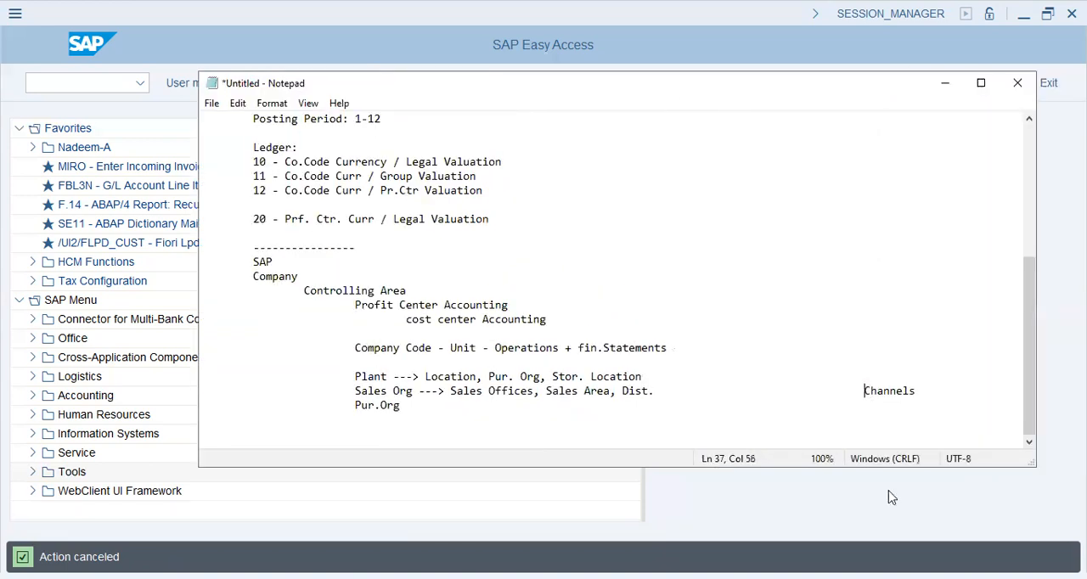
{"action": "key", "text": "BackSpace"}
{"action": "key", "text": "BackSpace"}
{"action": "key", "text": "BackSpace"}
{"action": "key", "text": "BackSpace"}
{"action": "key", "text": "Down"}
Delete the "Pur.Org" entry beneath the Sales Org line in the hierarchy
{"action": "left_click_drag", "start_coordinate": [397, 411], "coordinate": [354, 409]}
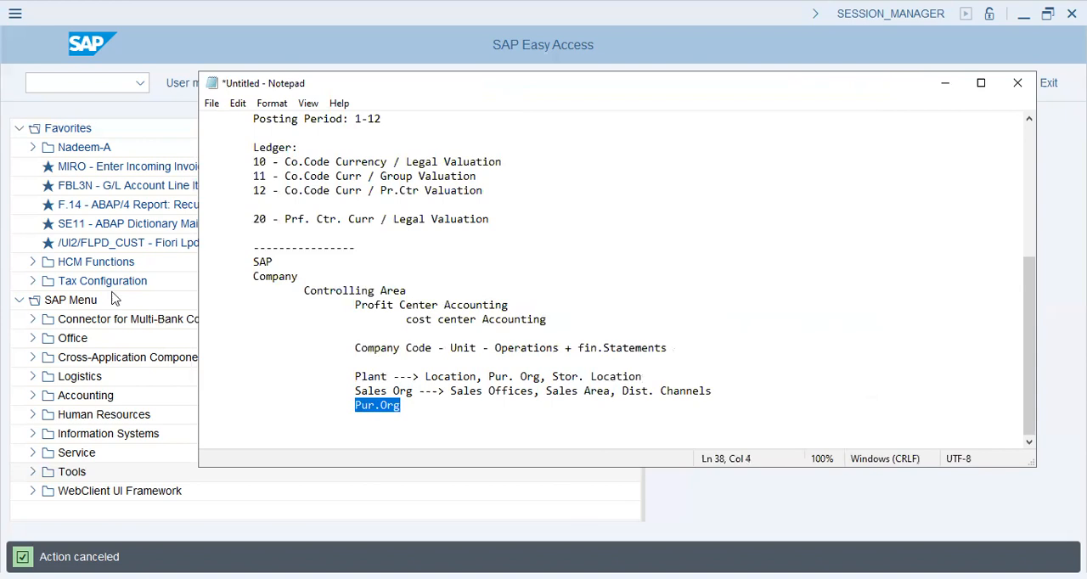
{"action": "key", "text": "Delete"}
{"action": "left_click", "coordinate": [446, 379]}
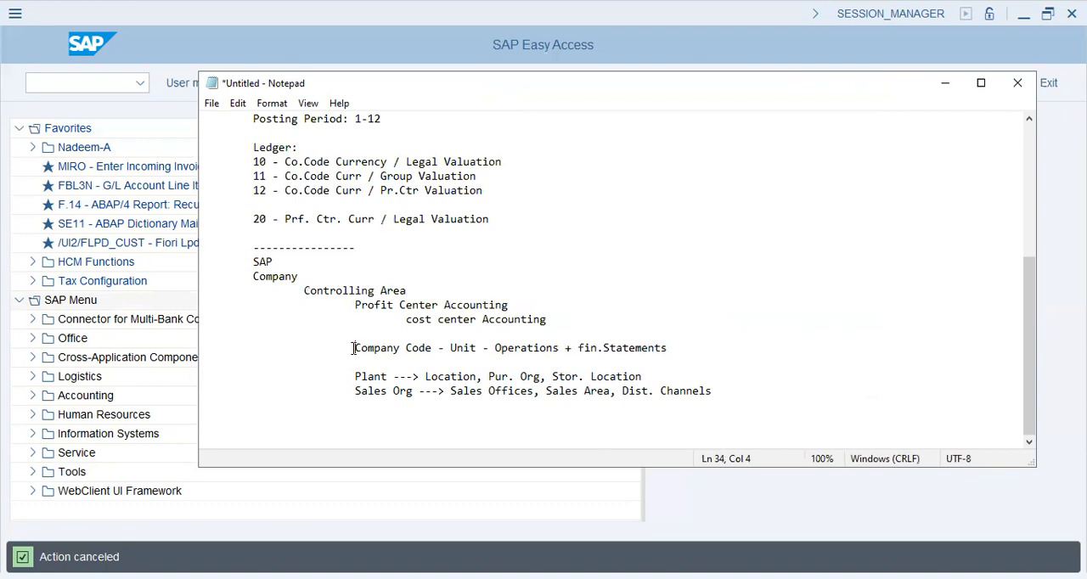
Append ", Blink Industries (Bahrain)" to the Company Code line under SAP Structure
{"action": "left_click", "coordinate": [427, 348]}
{"action": "scroll", "coordinate": [475, 209], "scroll_direction": "up", "scroll_amount": 6}
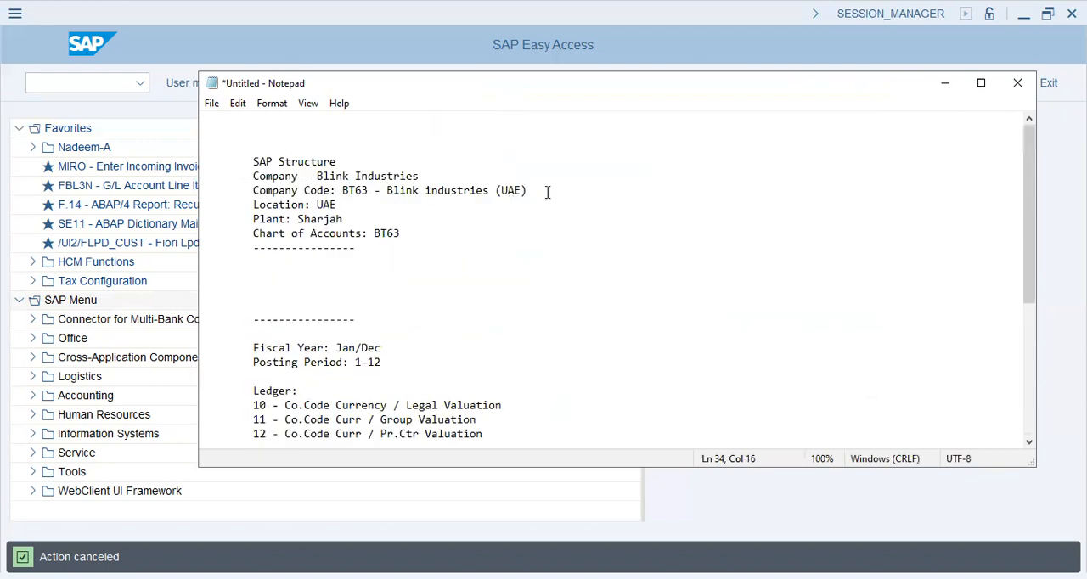
{"action": "triple_click", "coordinate": [411, 203]}
{"action": "left_click_drag", "start_coordinate": [395, 195], "coordinate": [389, 192]}
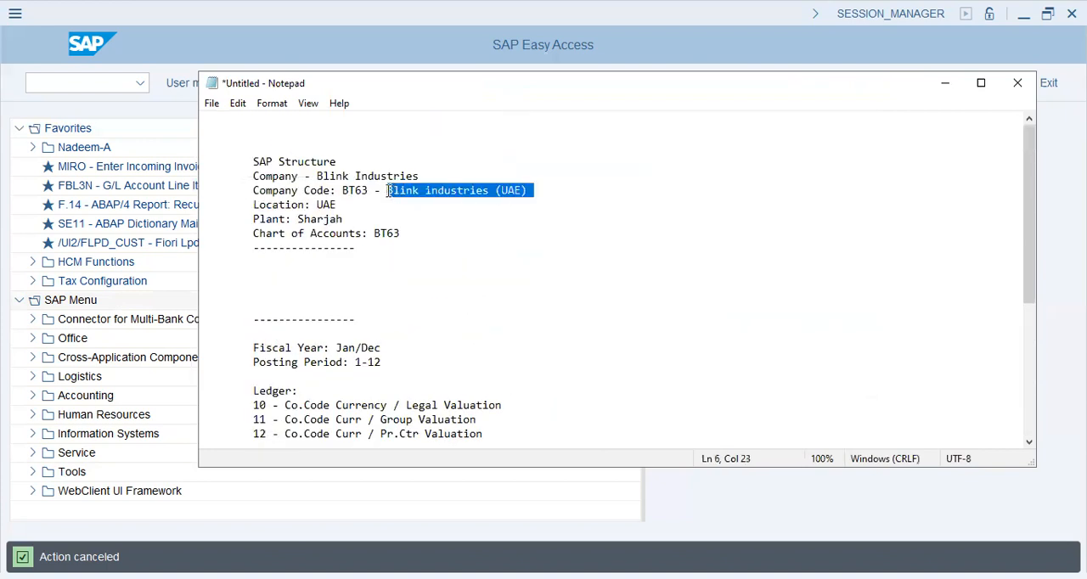
{"action": "left_click", "coordinate": [550, 196]}
{"action": "left_click", "coordinate": [550, 191]}
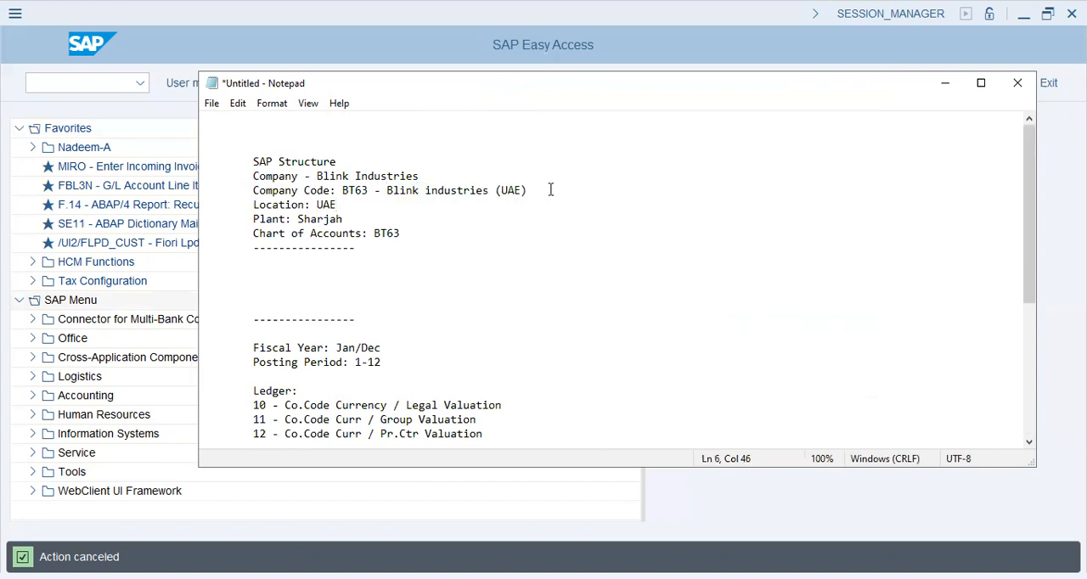
{"action": "type", "text": "Blink Industries (Bahrain)"}
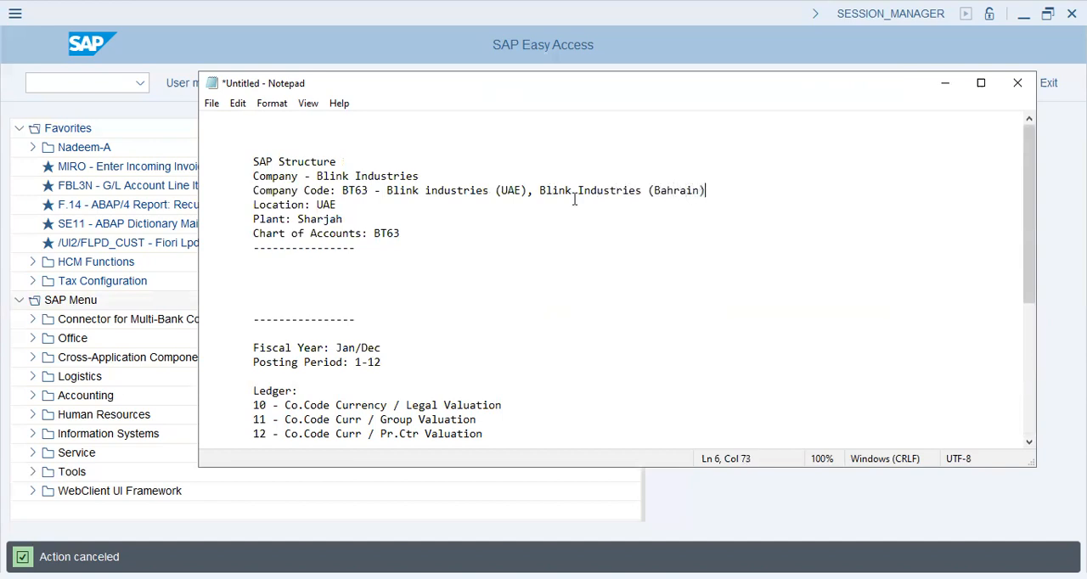
Draft "Company codes - Curr." on the blank line beneath Company Code in the hierarchy and delete it again
{"action": "scroll", "coordinate": [546, 201], "scroll_direction": "down", "scroll_amount": 1}
{"action": "scroll", "coordinate": [547, 200], "scroll_direction": "down", "scroll_amount": 5}
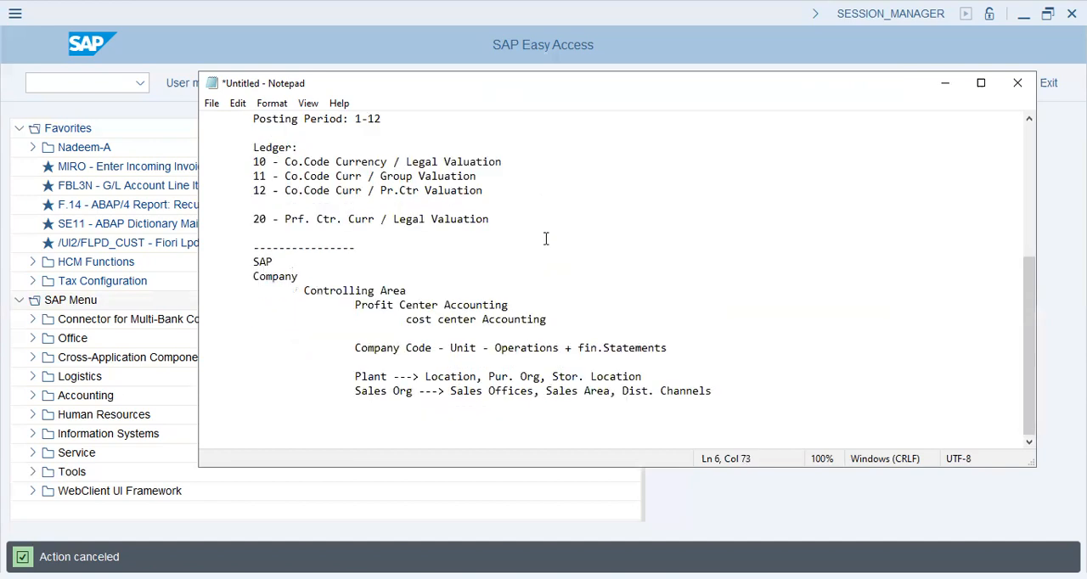
{"action": "left_click", "coordinate": [409, 363]}
{"action": "type", "text": "Company cod"}
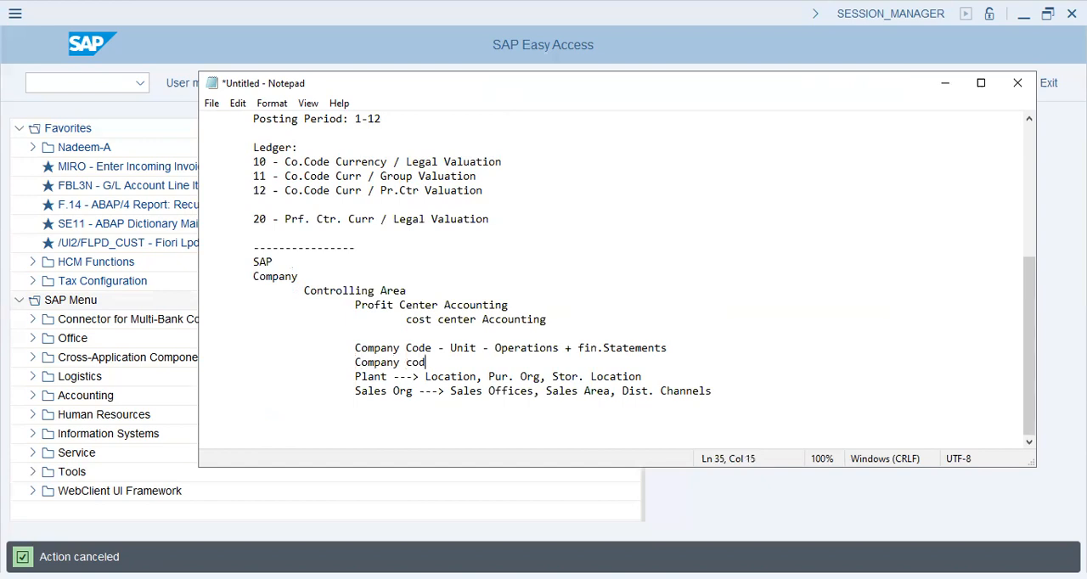
{"action": "type", "text": "es - Curr."}
{"action": "left_click", "coordinate": [348, 355], "text": "shift"}
{"action": "left_click", "coordinate": [349, 363], "text": "shift"}
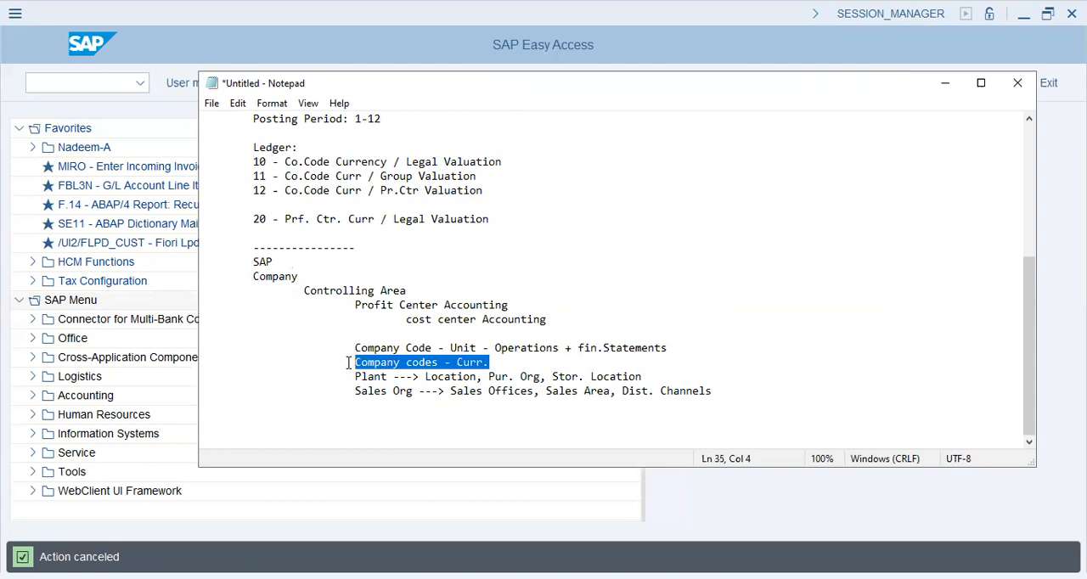
{"action": "key", "text": "BackSpace"}
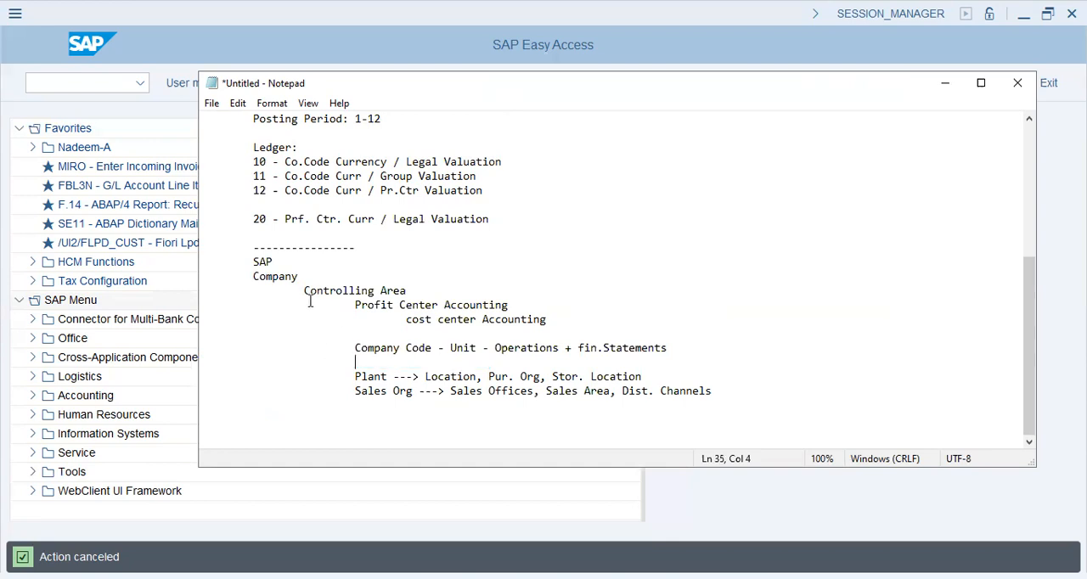
Insert "Condition: (COA + FYV):" before Company Code in the hierarchy, starting one indent level to its left
{"action": "left_click_drag", "start_coordinate": [303, 294], "coordinate": [412, 285]}
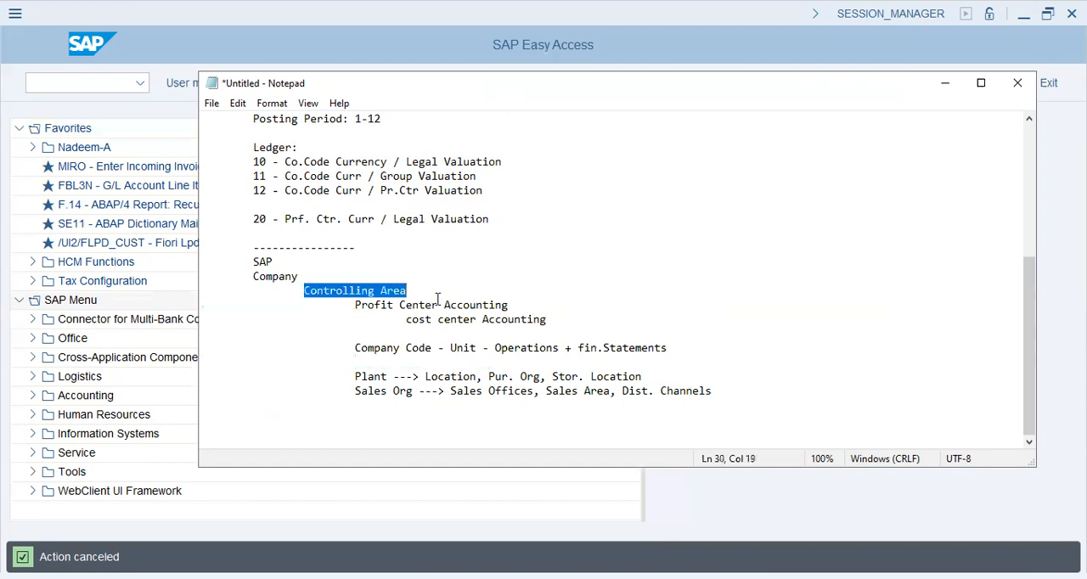
{"action": "left_click", "coordinate": [438, 299]}
{"action": "left_click", "coordinate": [352, 347]}
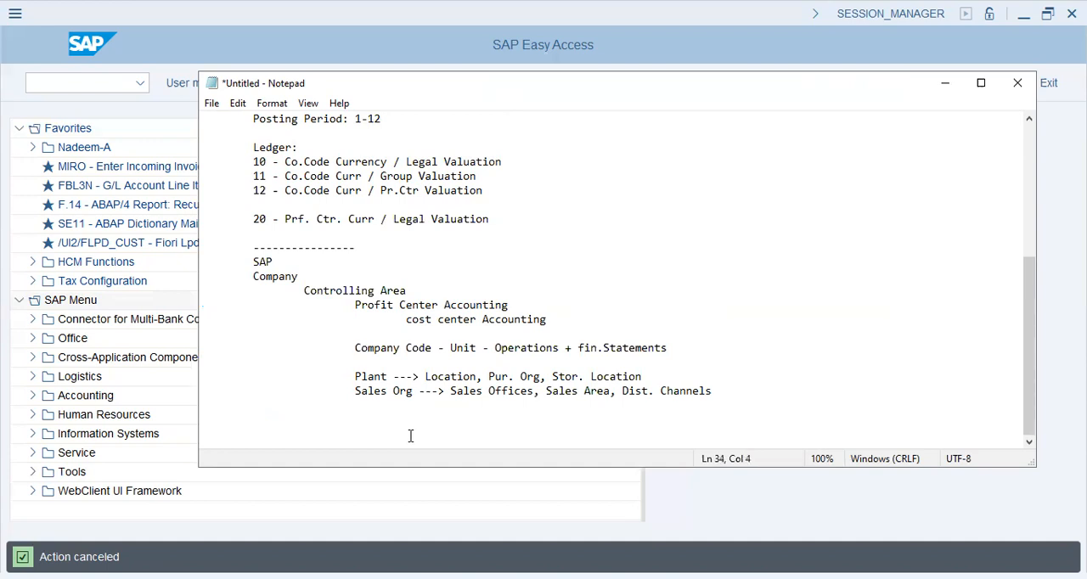
{"action": "type", "text": "Condition: ("}
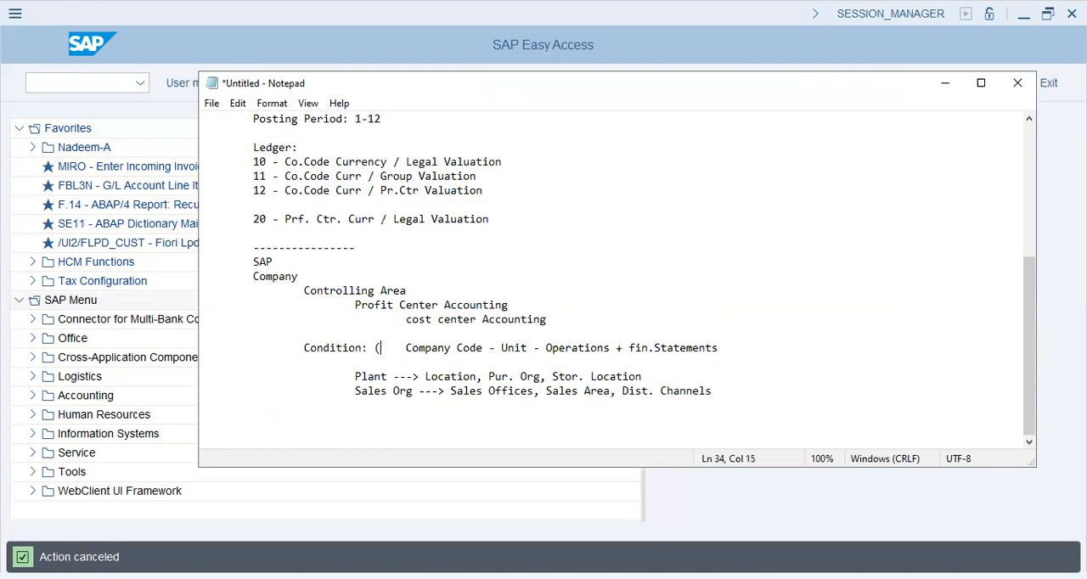
{"action": "type", "text": "Char"}
{"action": "key", "text": "BackSpace"}
{"action": "key", "text": "BackSpace"}
{"action": "type", "text": "OA +"}
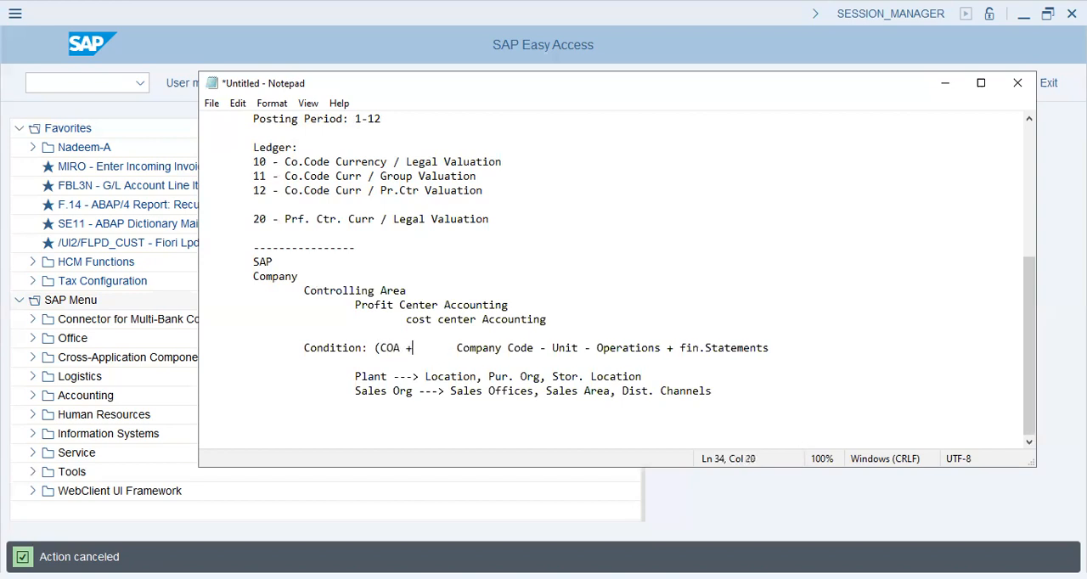
{"action": "type", "text": " Fy"}
{"action": "type", "text": "v"}
{"action": "key", "text": "BackSpace"}
{"action": "type", "text": "YV):"}
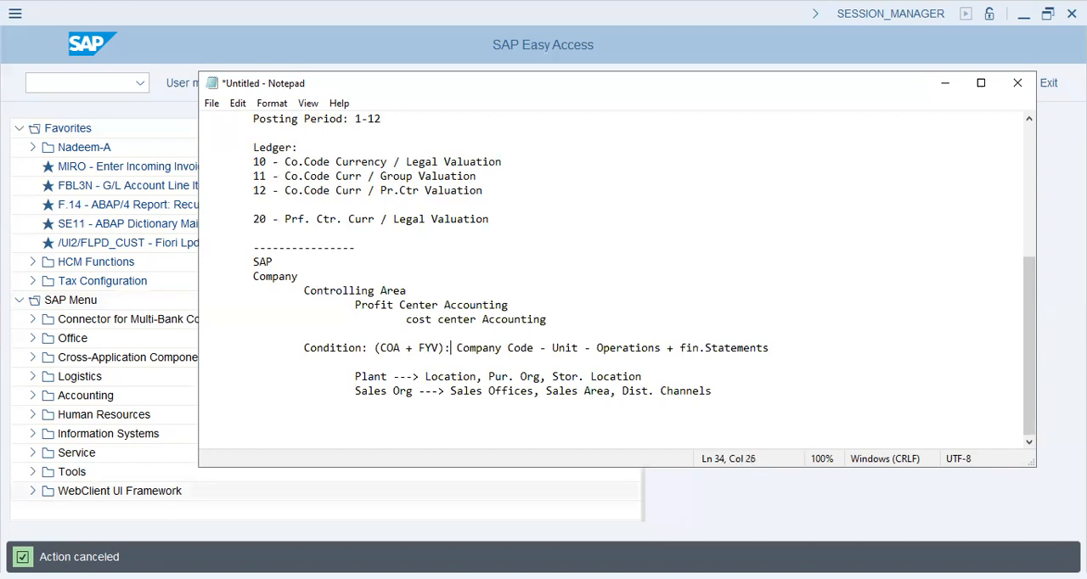
Extend the condition to "(COA + FYV:1):" and close the gap before Company Code
{"action": "left_click", "coordinate": [439, 348]}
{"action": "type", "text": ":1"}
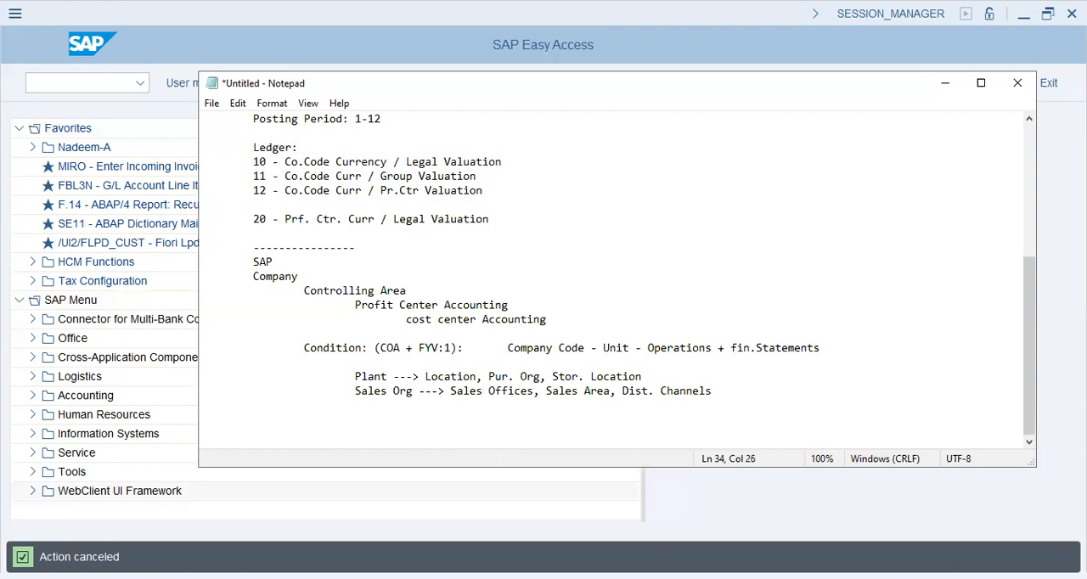
{"action": "left_click", "coordinate": [508, 347]}
{"action": "key", "text": "BackSpace"}
{"action": "left_click_drag", "start_coordinate": [305, 292], "coordinate": [807, 369]}
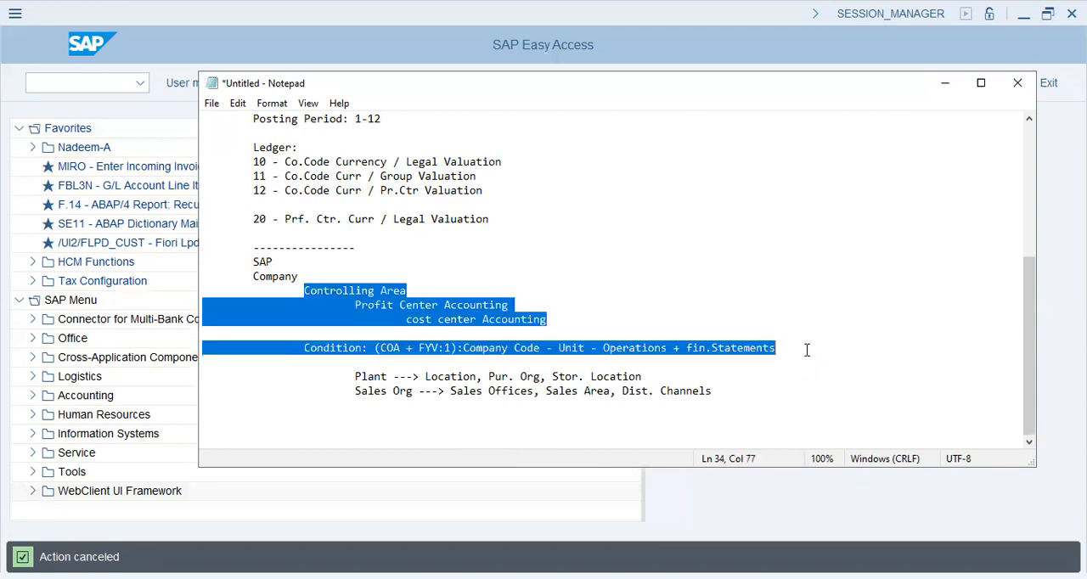
{"action": "left_click", "coordinate": [324, 293]}
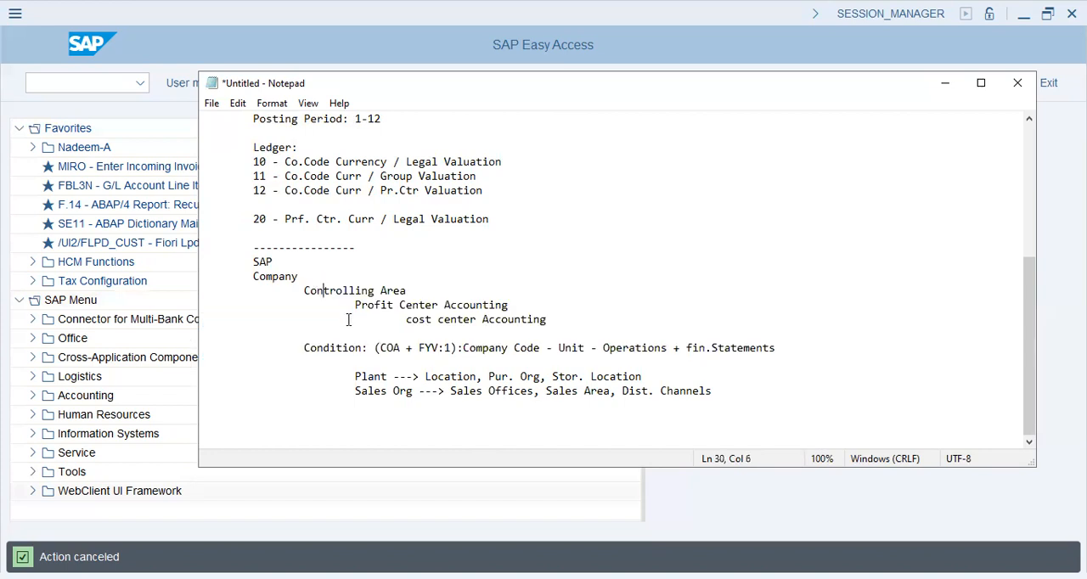
Add a "config" line in the empty space between the two dashed separators below Chart of Accounts
{"action": "scroll", "coordinate": [613, 352], "scroll_direction": "up", "scroll_amount": 6}
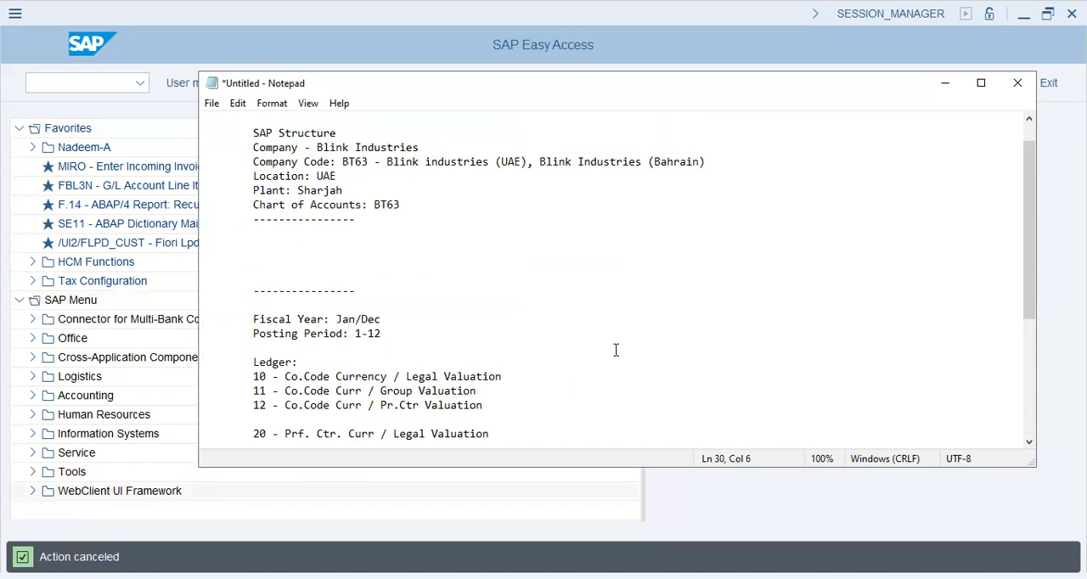
{"action": "left_click_drag", "start_coordinate": [253, 176], "coordinate": [458, 175]}
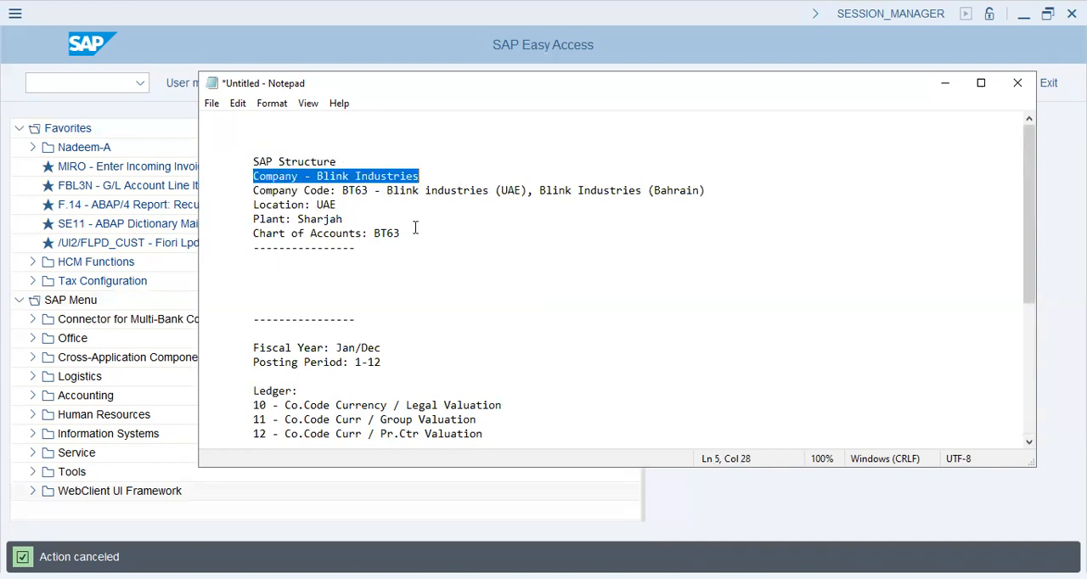
{"action": "left_click", "coordinate": [374, 272]}
{"action": "type", "text": "config"}
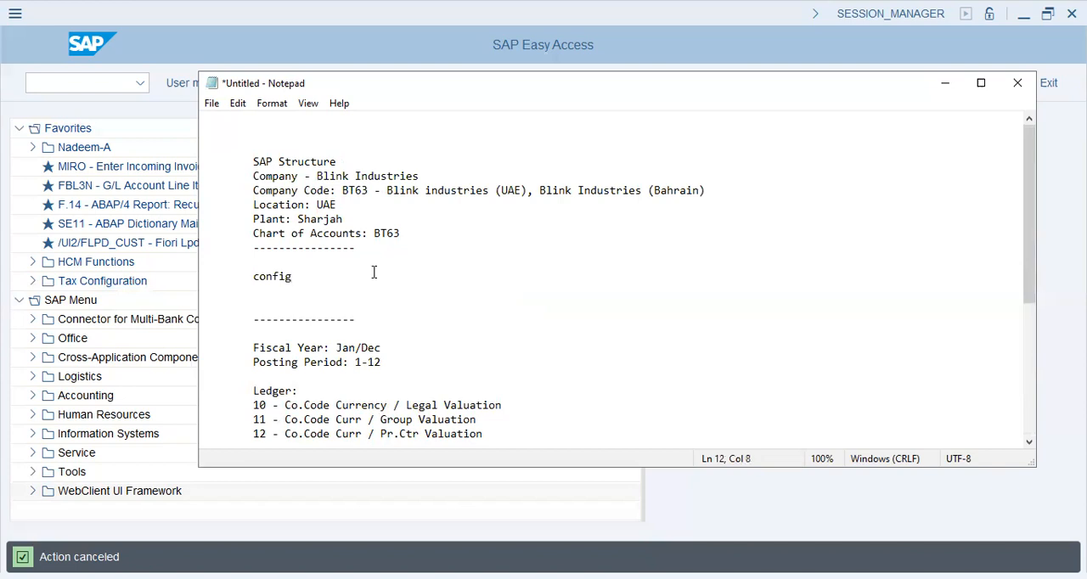
Switch to SAP Easy Access and open central G/L account processing (FS00) from the General Ledger master records' individual processing
{"action": "left_click", "coordinate": [100, 121]}
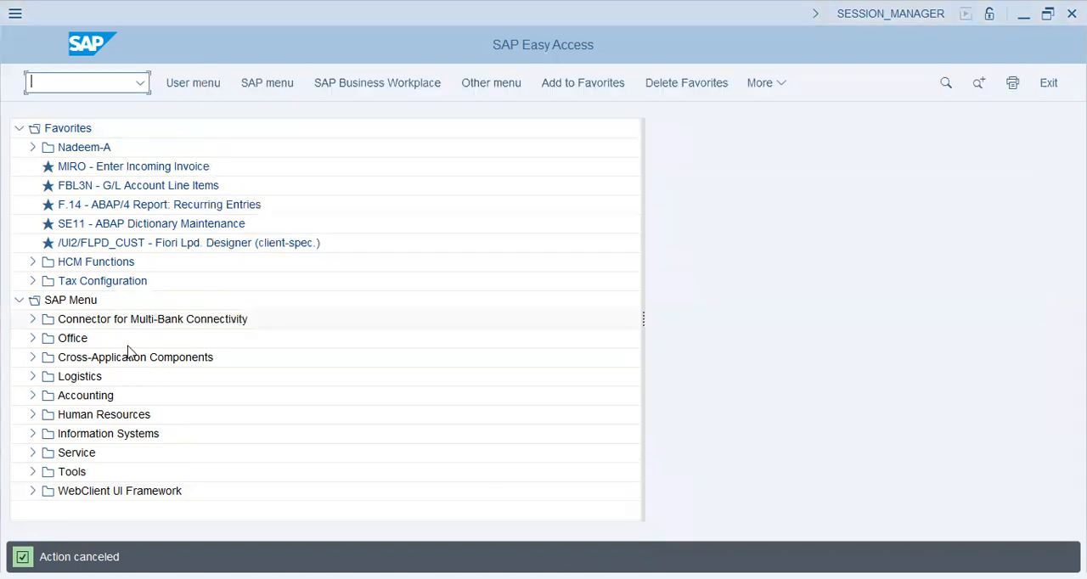
{"action": "left_click", "coordinate": [32, 396]}
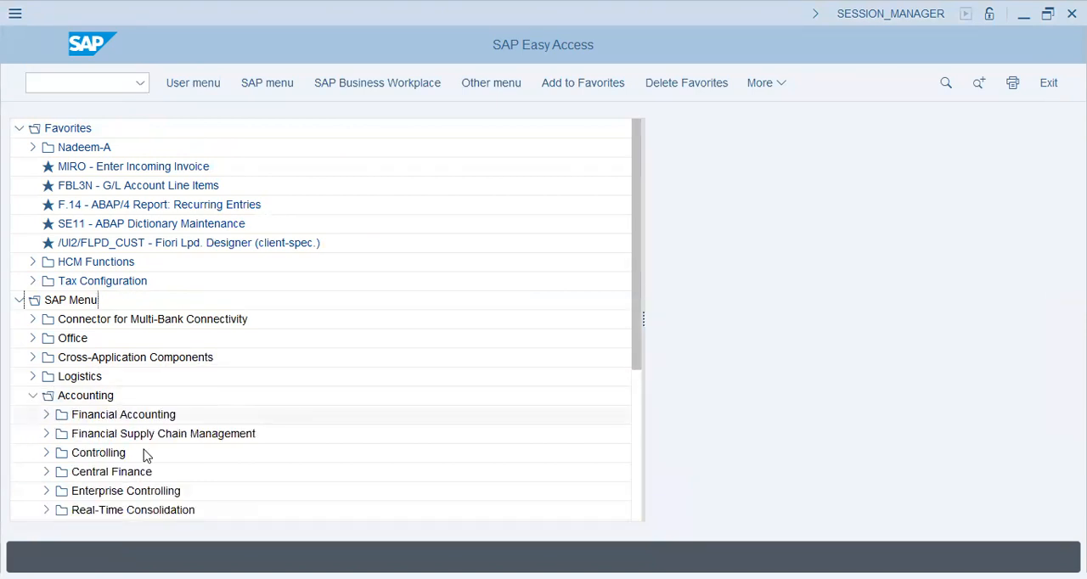
{"action": "left_click", "coordinate": [46, 415]}
{"action": "left_click", "coordinate": [59, 435]}
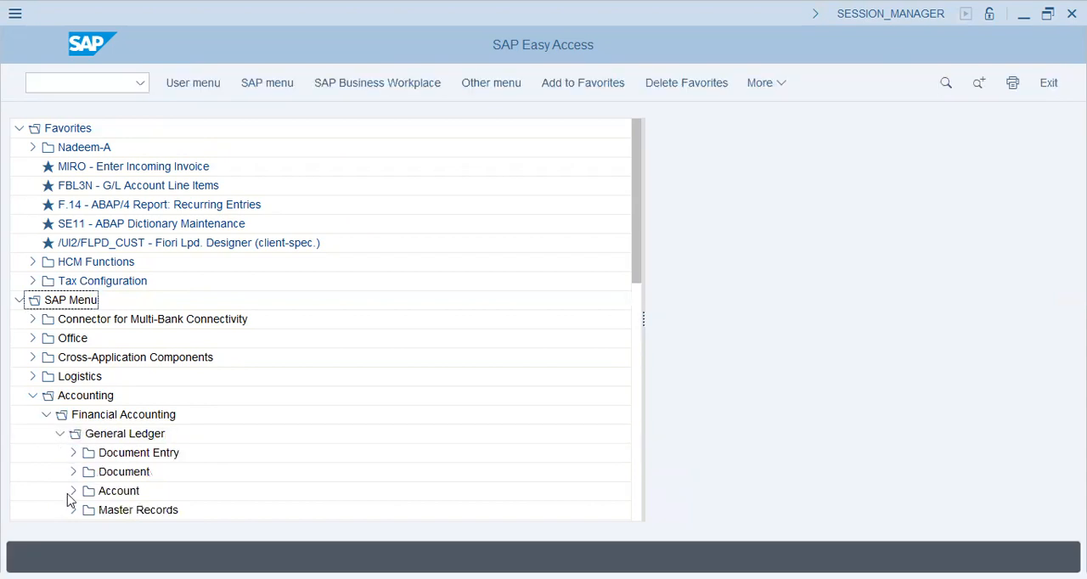
{"action": "left_click", "coordinate": [73, 511]}
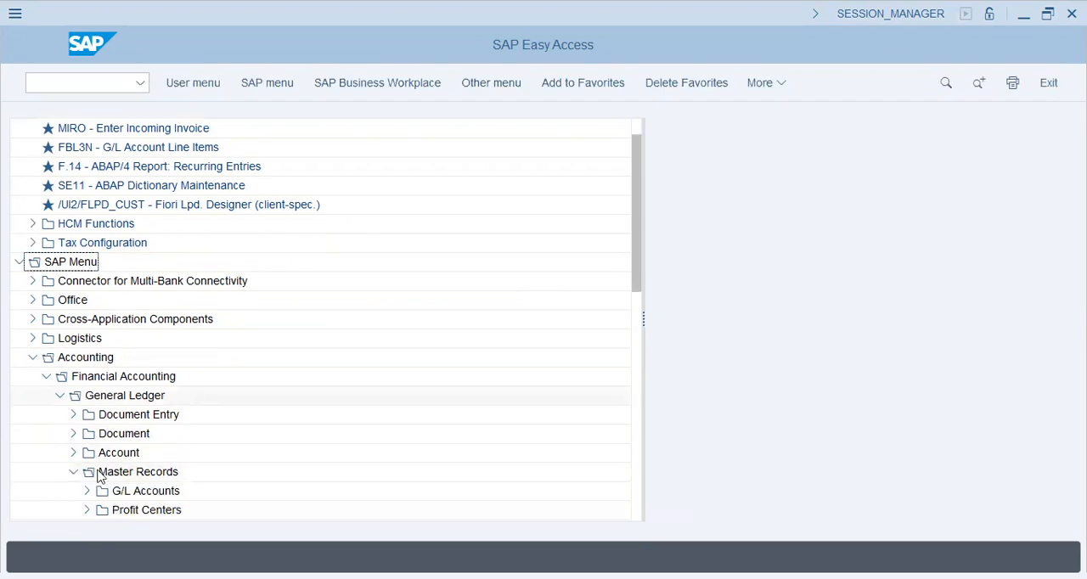
{"action": "left_click", "coordinate": [88, 491]}
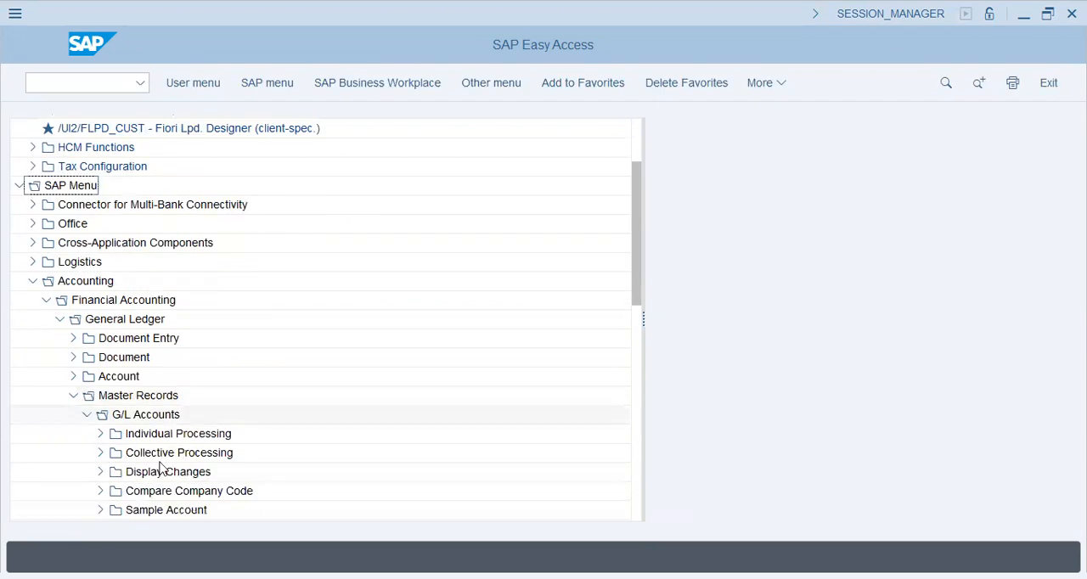
{"action": "left_click", "coordinate": [98, 435]}
{"action": "double_click", "coordinate": [178, 453]}
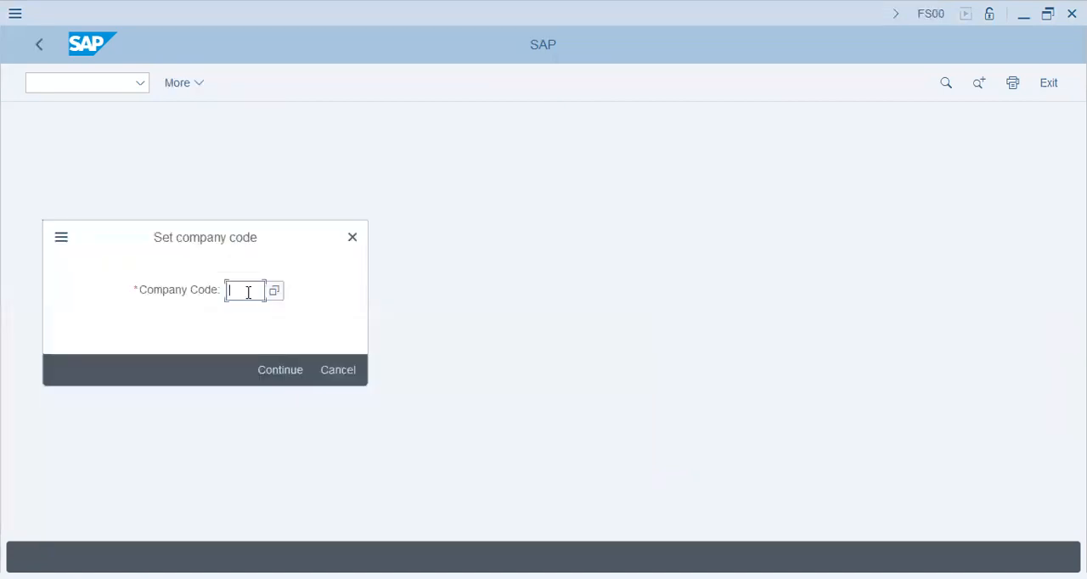
Set the company code to AA42 and check the company name assigned to it
{"action": "type", "text": "aa42"}
{"action": "left_click", "coordinate": [304, 371]}
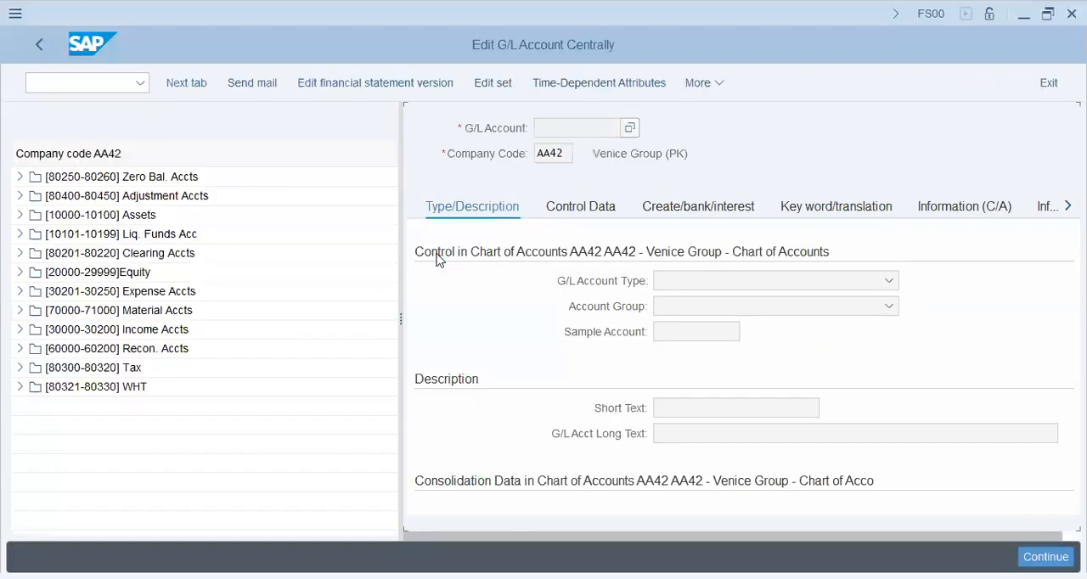
{"action": "left_click", "coordinate": [527, 153]}
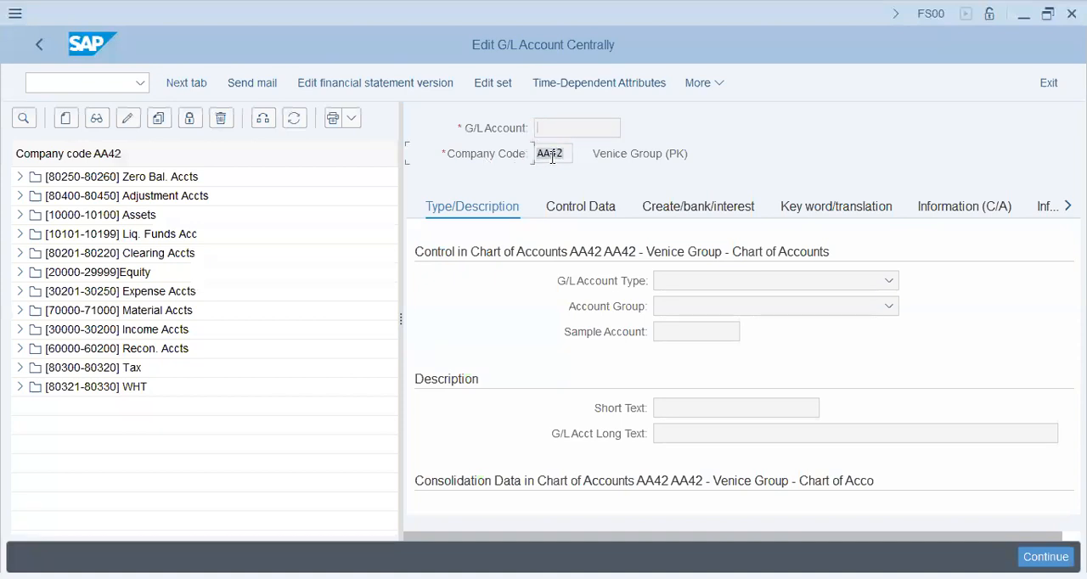
{"action": "left_click", "coordinate": [604, 154]}
{"action": "left_click_drag", "start_coordinate": [644, 158], "coordinate": [701, 160]}
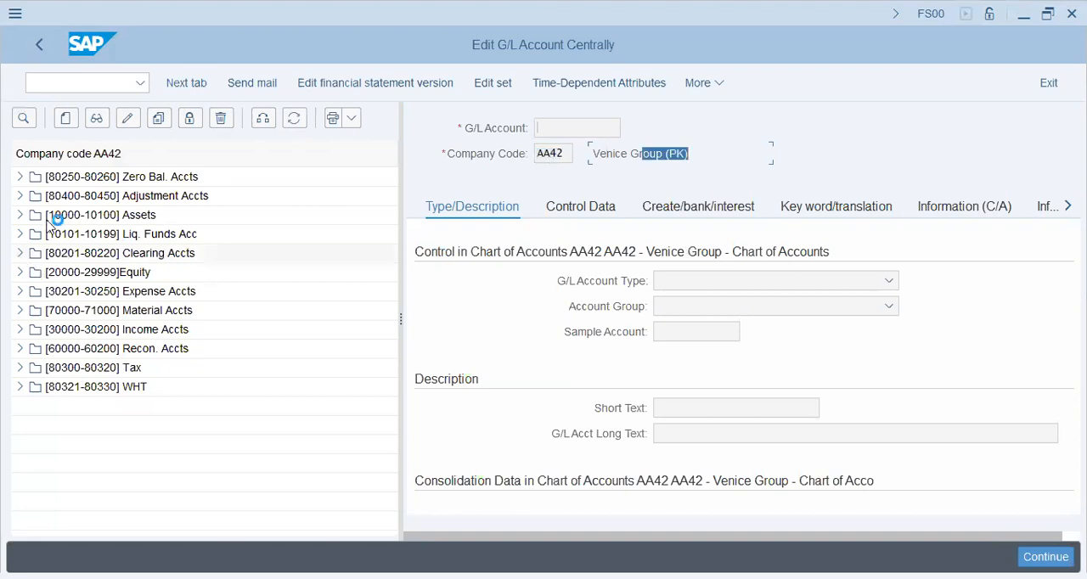
Display clearing account 80201 Interim Asset Clrng and view the available G/L account types without changing the selection
{"action": "left_click", "coordinate": [82, 275]}
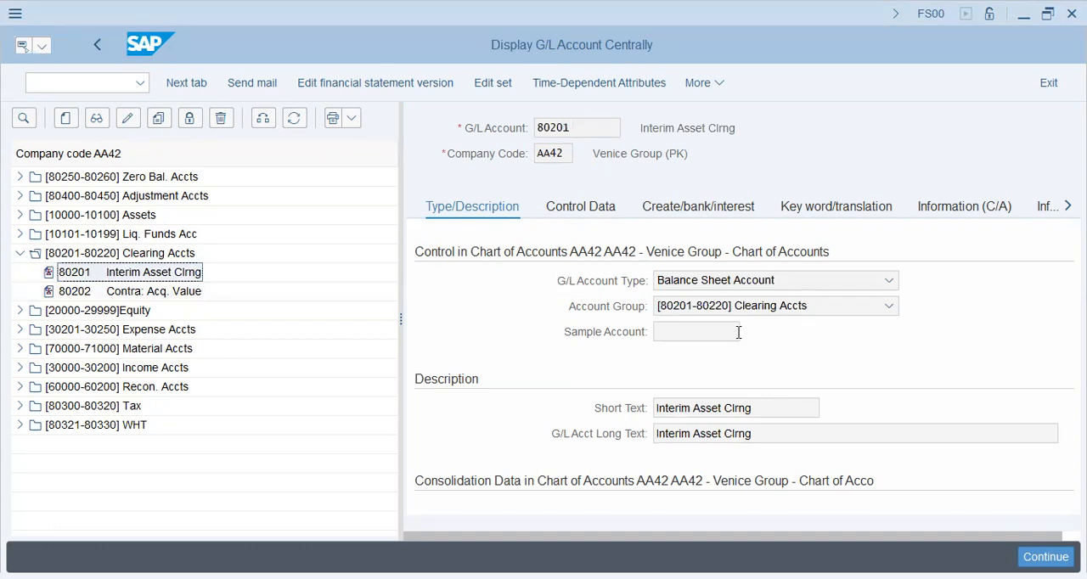
{"action": "left_click", "coordinate": [750, 281]}
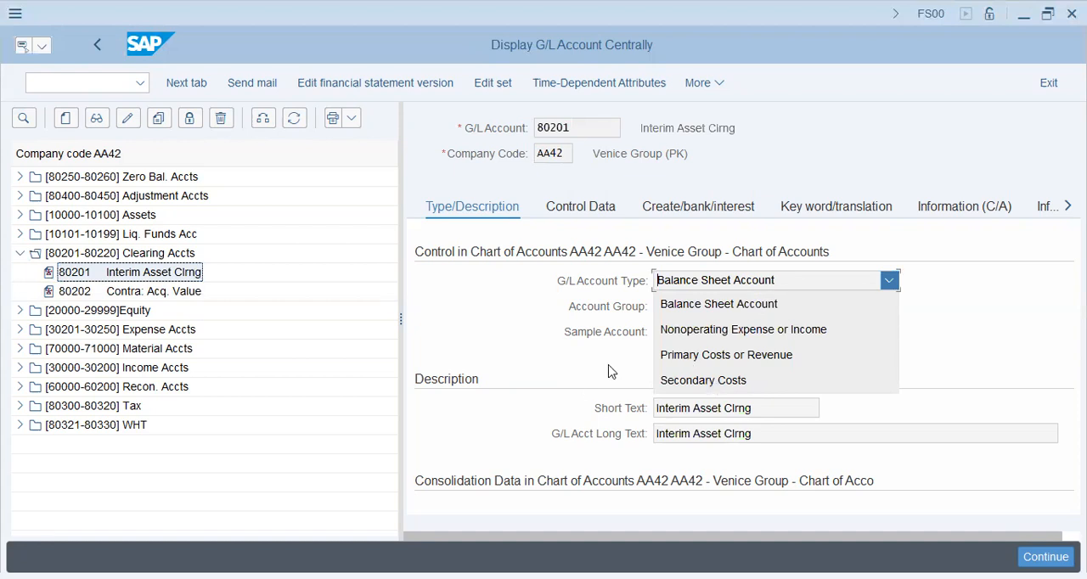
{"action": "left_click", "coordinate": [544, 364]}
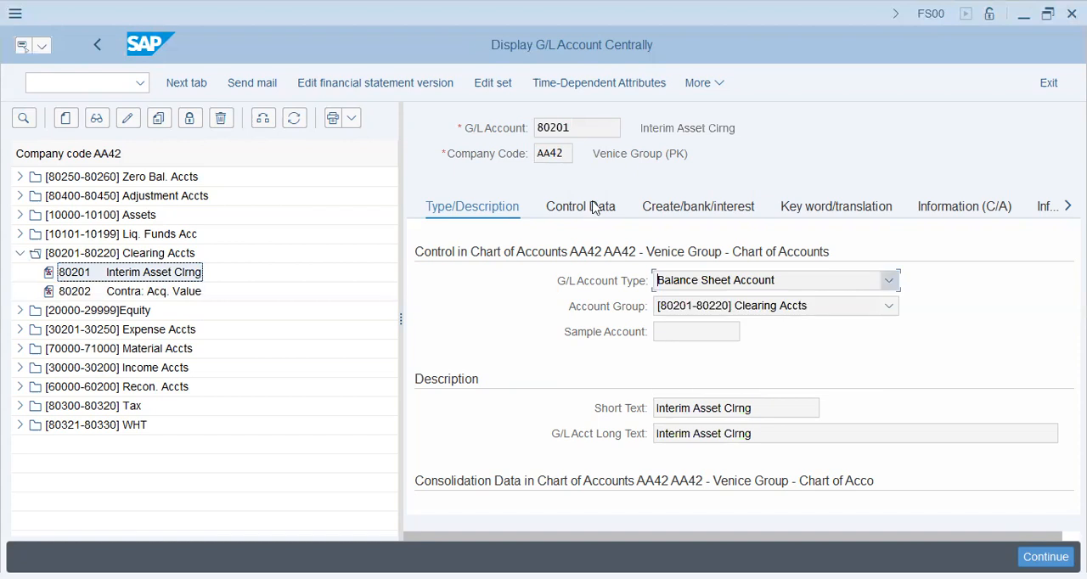
Review the control data and the document creation and bank settings of clearing account 80201
{"action": "left_click", "coordinate": [595, 207]}
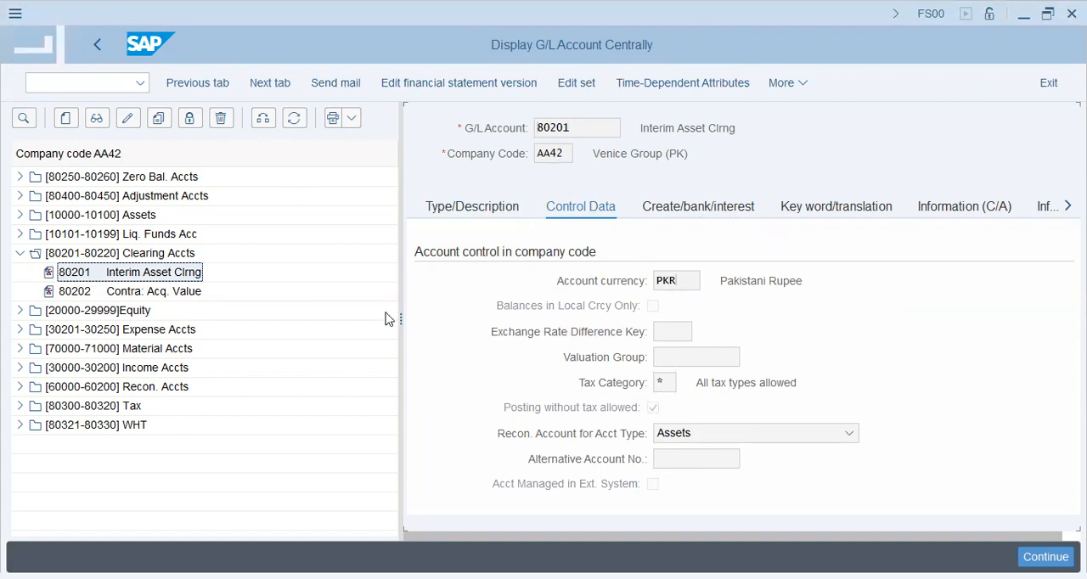
{"action": "left_click_drag", "start_coordinate": [568, 152], "coordinate": [496, 131]}
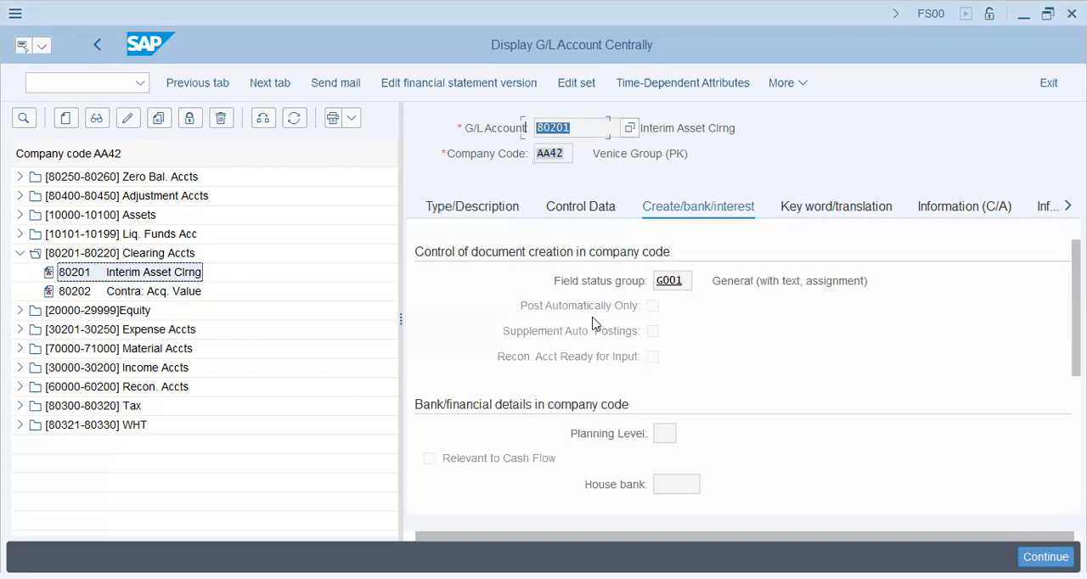
{"action": "scroll", "coordinate": [652, 271], "scroll_direction": "right", "scroll_amount": 1}
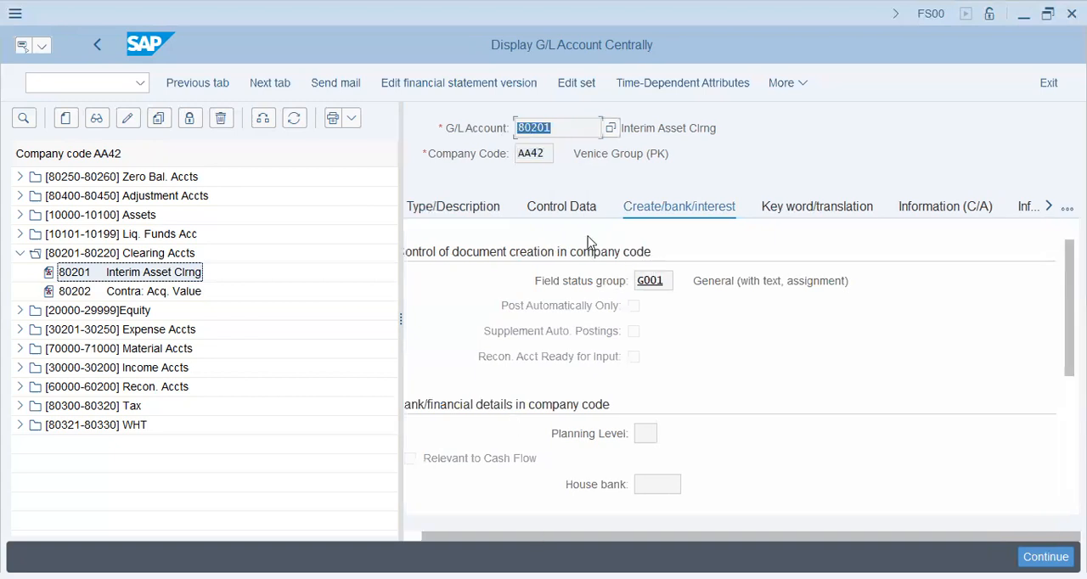
Leave the account display, start transaction SPRO, display the SAP Reference IMG and select Enterprise Structure
{"action": "left_click", "coordinate": [98, 84]}
{"action": "type", "text": "/n"}
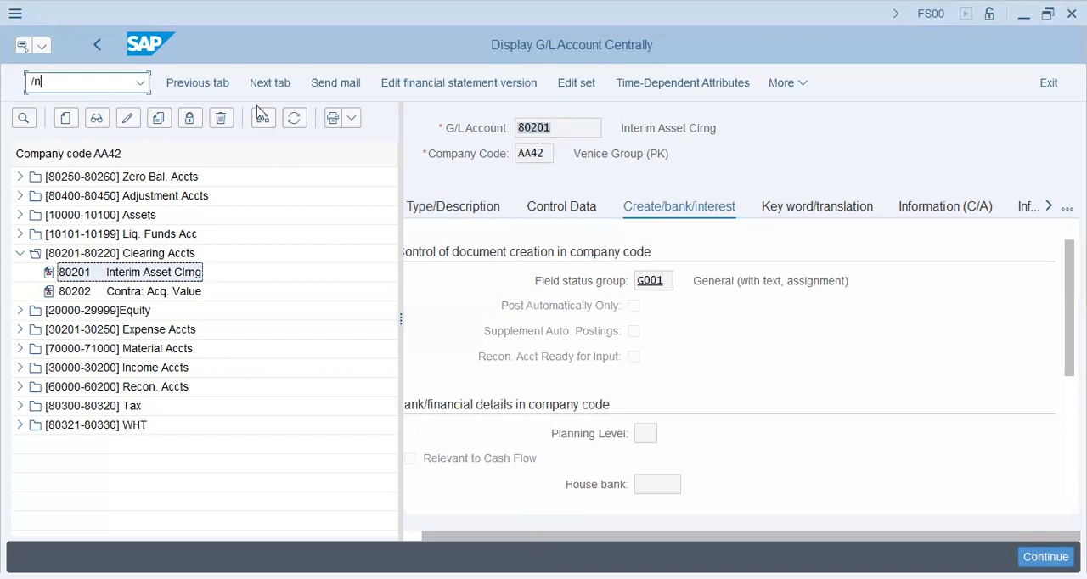
{"action": "key", "text": "Return"}
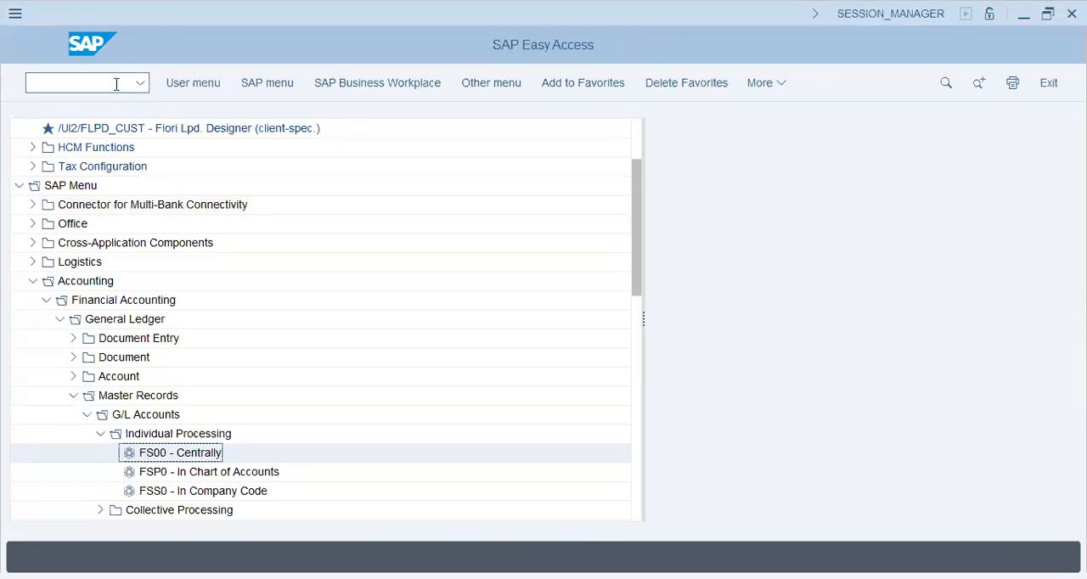
{"action": "type", "text": "spro"}
{"action": "key", "text": "Return"}
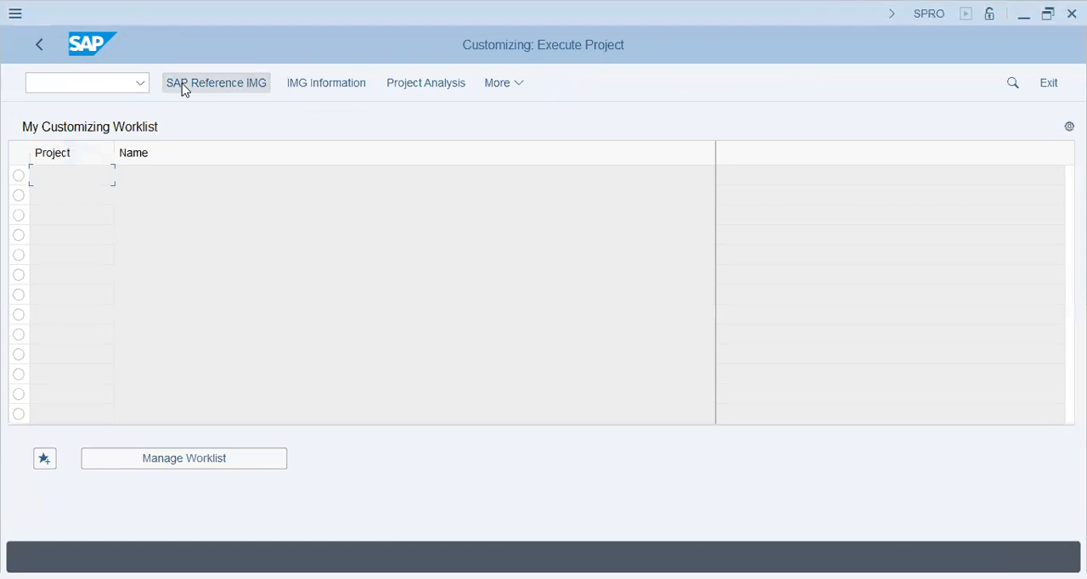
{"action": "left_click", "coordinate": [184, 85]}
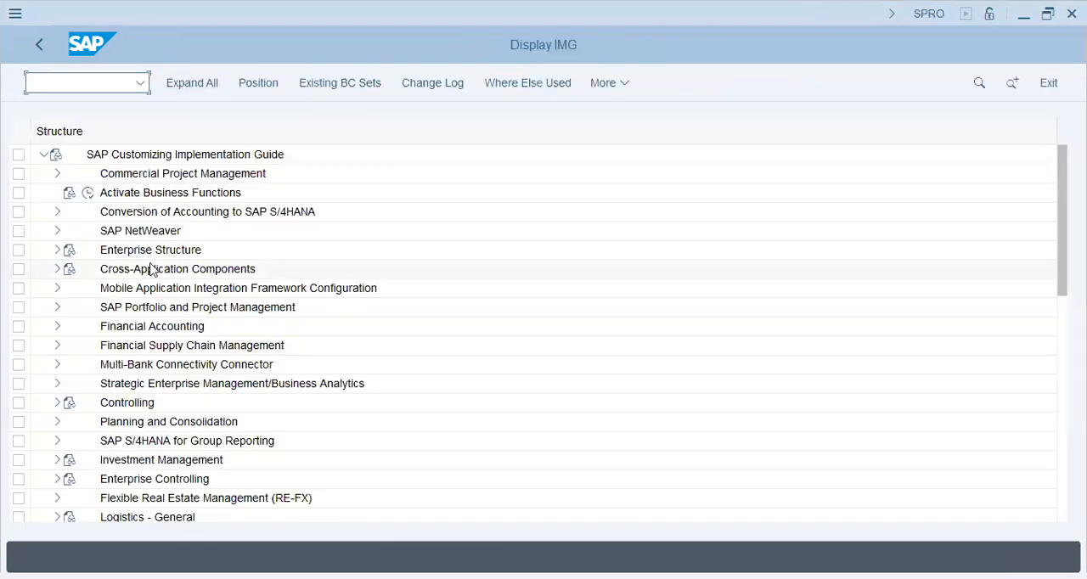
{"action": "left_click", "coordinate": [151, 269]}
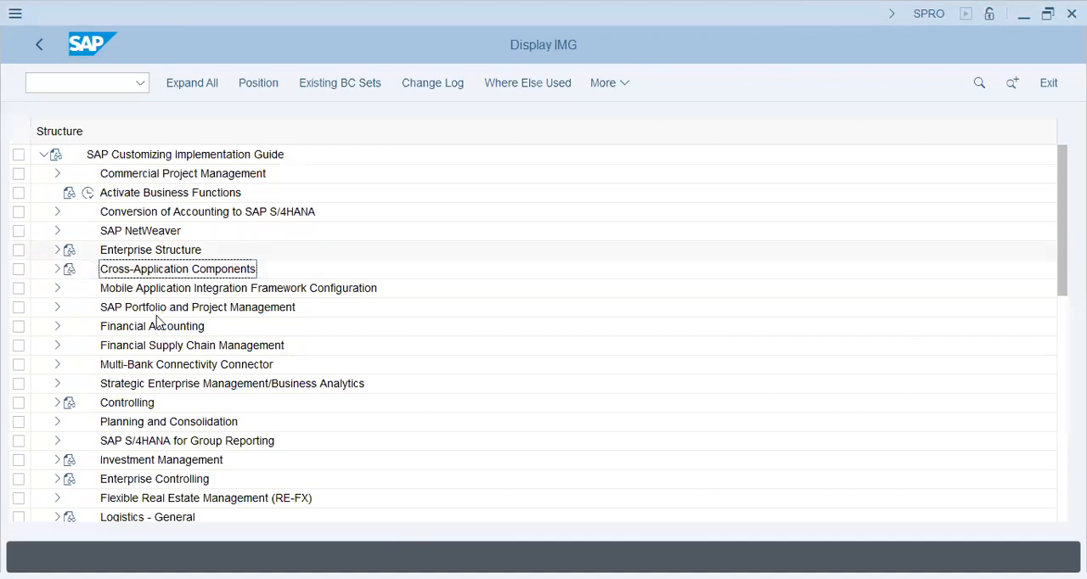
{"action": "left_click", "coordinate": [158, 250]}
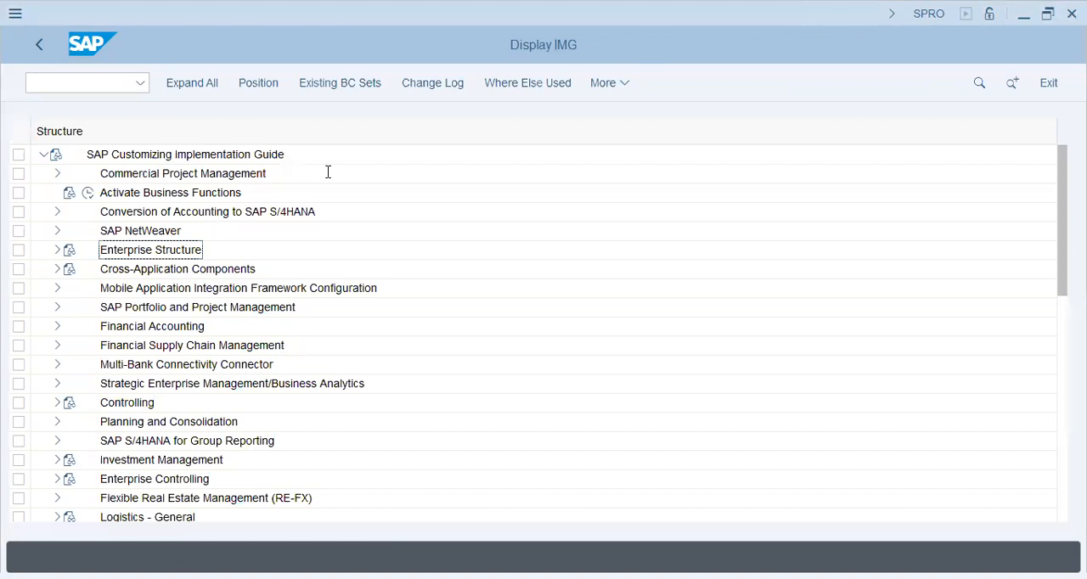
Switch to Notepad and review the company, location and chart of accounts lines in the SAP structure notes
{"action": "key", "text": "alt+Tab"}
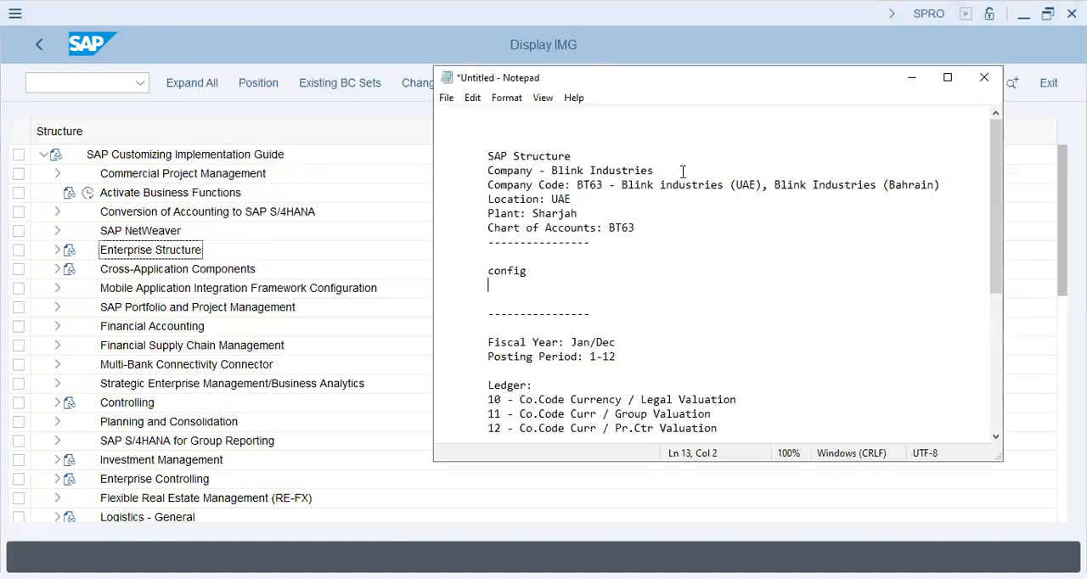
{"action": "left_click_drag", "start_coordinate": [486, 171], "coordinate": [683, 172]}
{"action": "left_click", "coordinate": [477, 185]}
{"action": "left_click", "coordinate": [687, 173], "text": "shift"}
{"action": "left_click_drag", "start_coordinate": [486, 200], "coordinate": [581, 205]}
{"action": "double_click", "coordinate": [474, 227]}
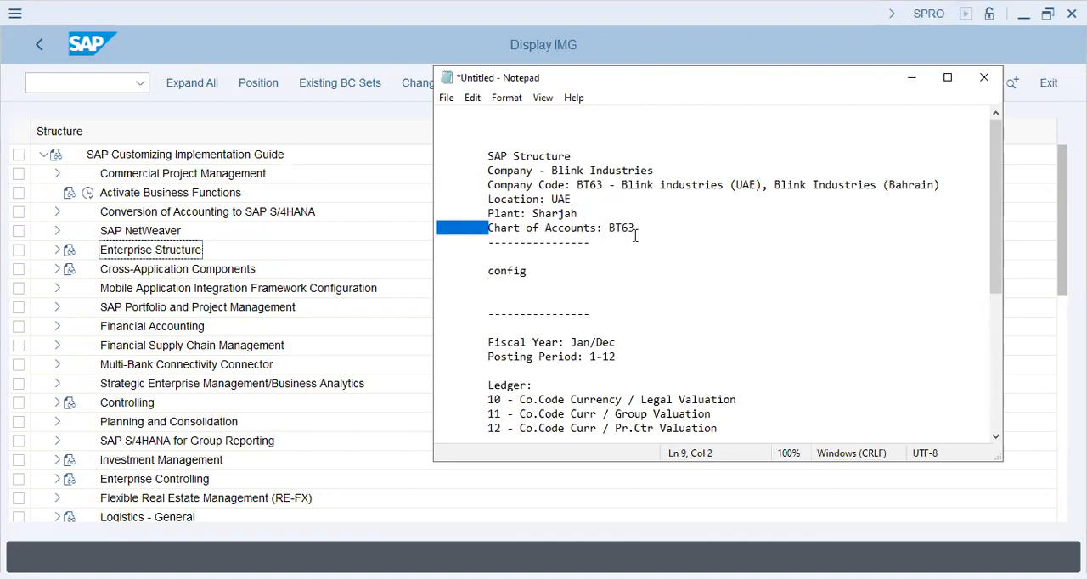
{"action": "left_click", "coordinate": [635, 238]}
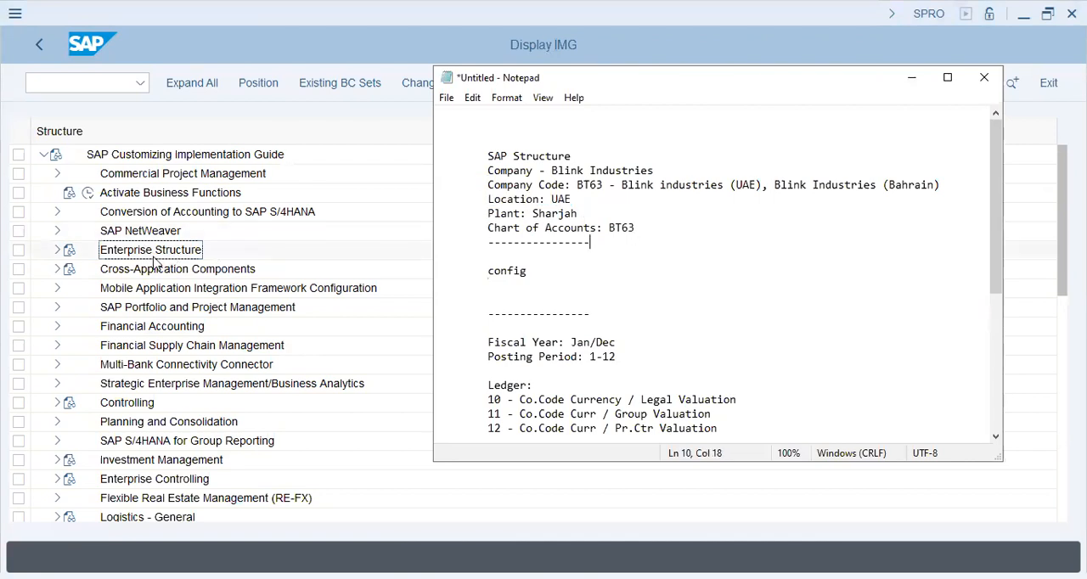
Return to the SAP IMG and open Define company from the Financial Accounting definitions of the Enterprise Structure
{"action": "left_click", "coordinate": [55, 256]}
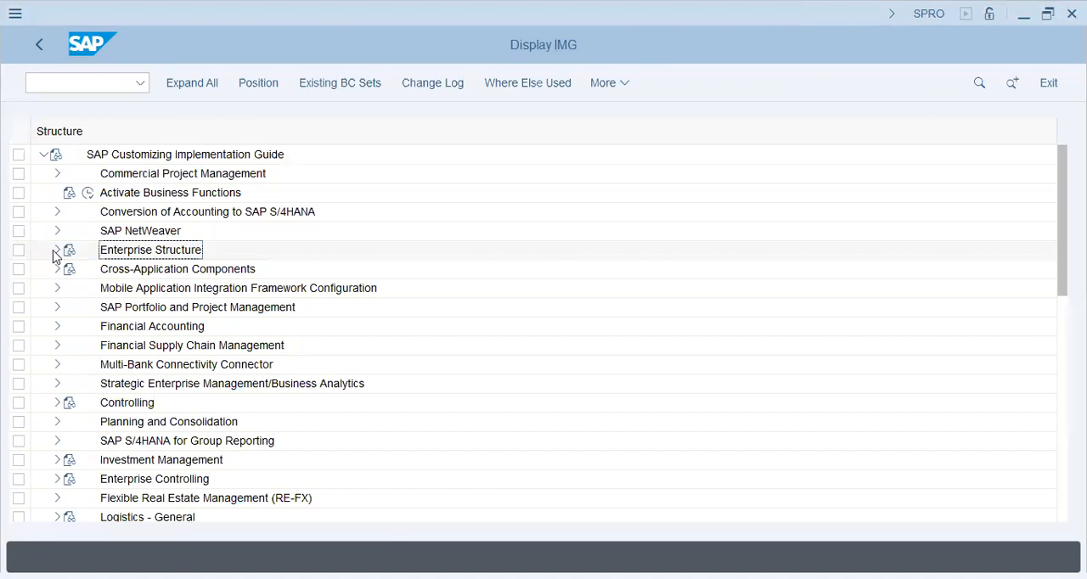
{"action": "left_click", "coordinate": [55, 251]}
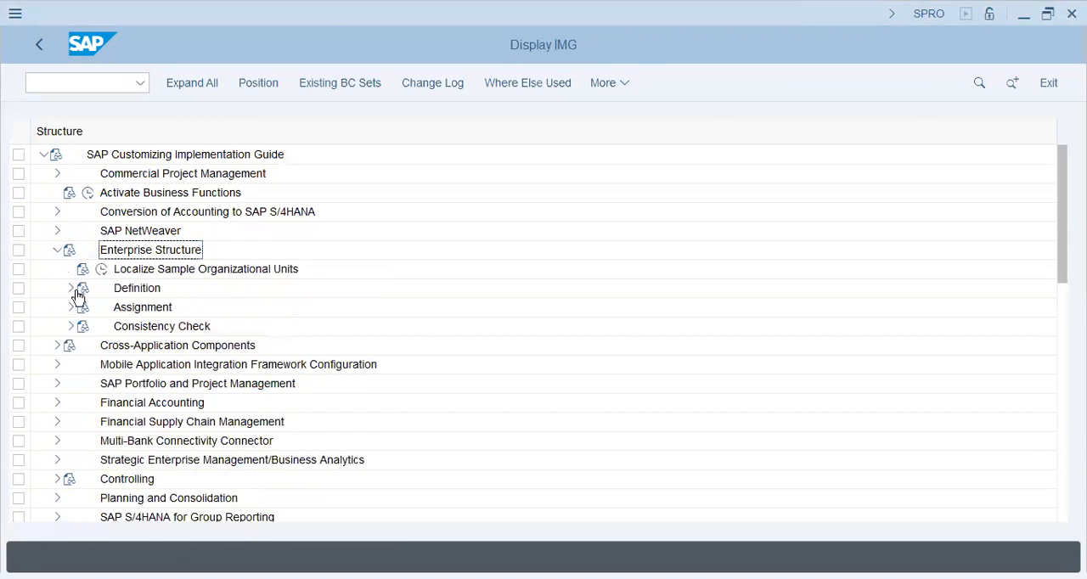
{"action": "left_click", "coordinate": [214, 312]}
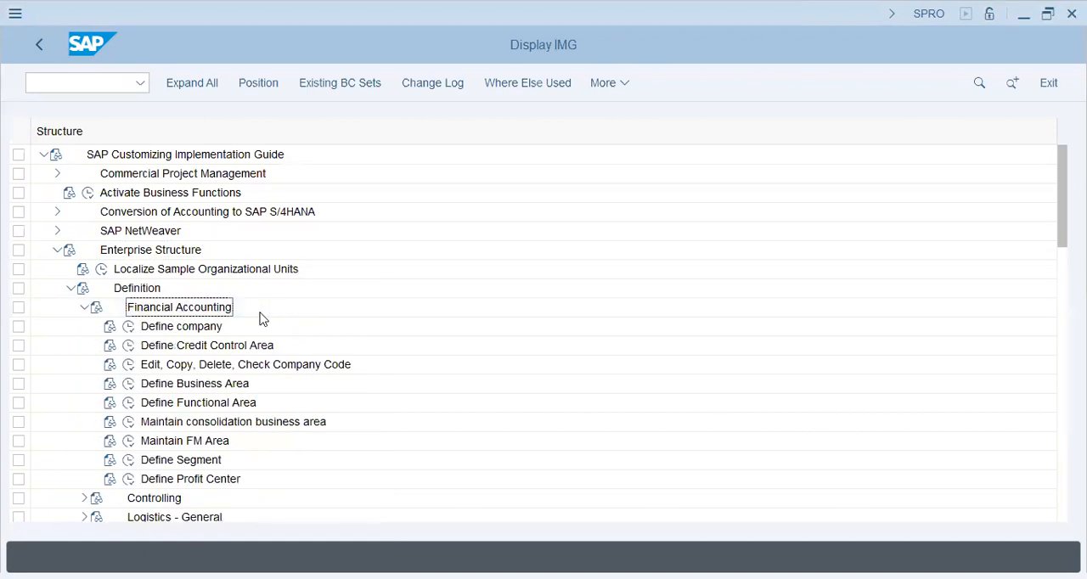
{"action": "left_click", "coordinate": [130, 327]}
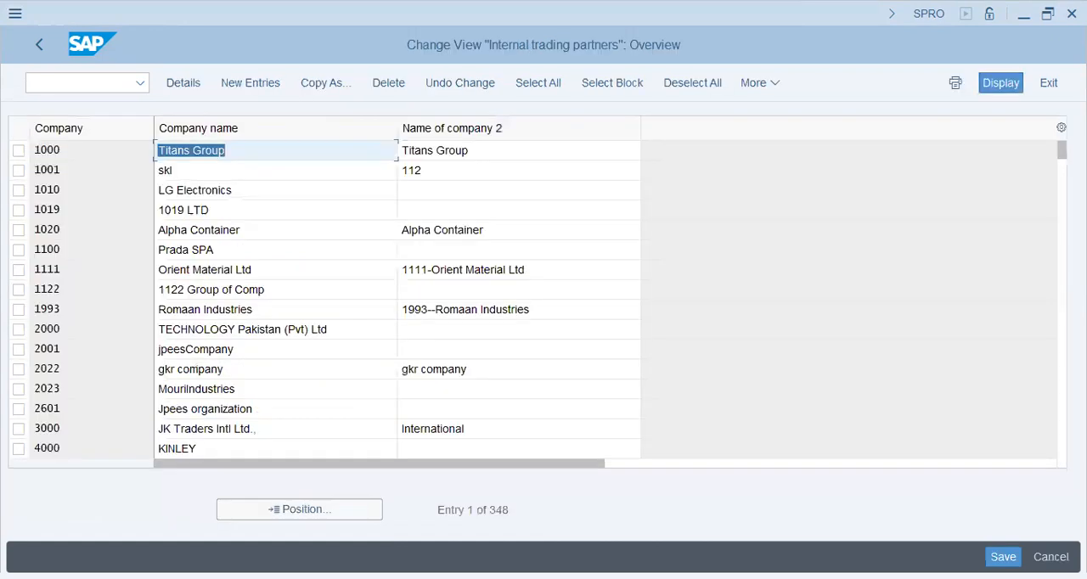
Create a new company entry BT63 and name it Blink Industries, copying the name from the Notepad notes
{"action": "key", "text": "alt+Tab"}
{"action": "left_click_drag", "start_coordinate": [549, 173], "coordinate": [666, 168]}
{"action": "key", "text": "ctrl+c"}
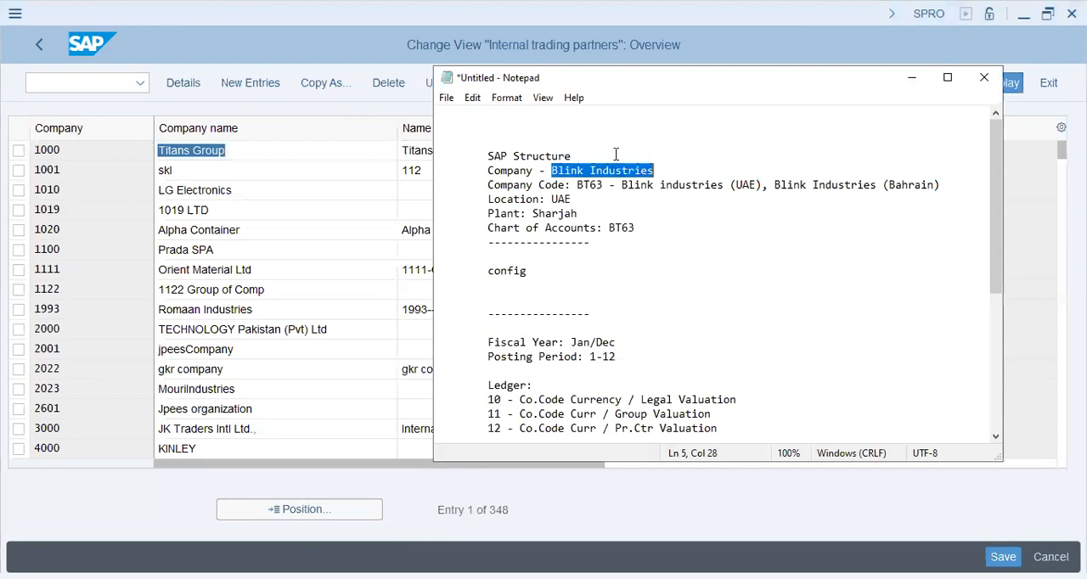
{"action": "left_click", "coordinate": [323, 164]}
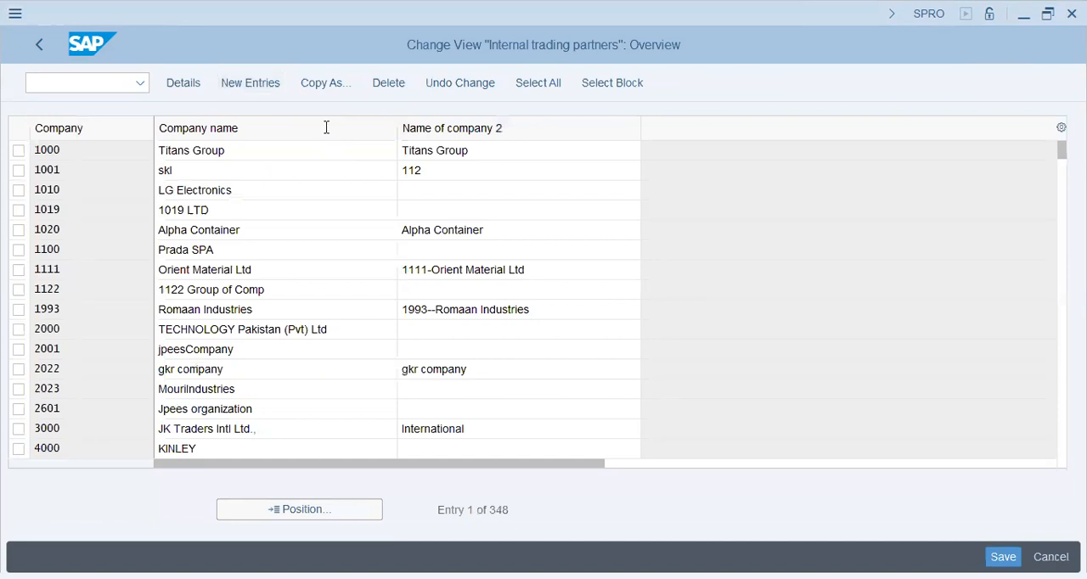
{"action": "key", "text": "F5"}
{"action": "type", "text": "BT63"}
{"action": "key", "text": "Tab"}
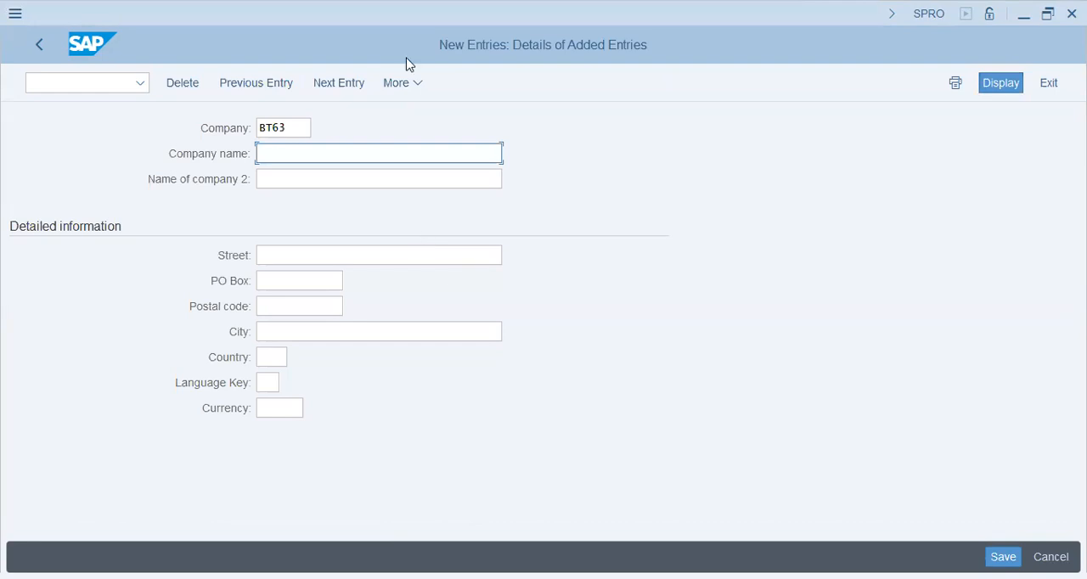
{"action": "key", "text": "alt+Tab"}
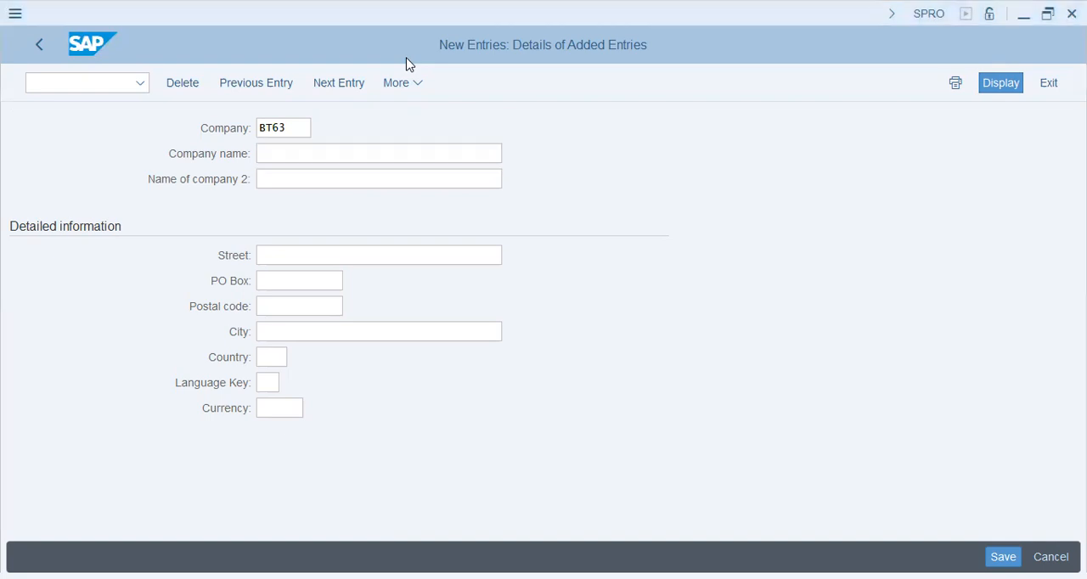
{"action": "left_click", "coordinate": [395, 148]}
{"action": "key", "text": "ctrl+v"}
Set the second company name to "BT63 - Blink Industries"
{"action": "left_click", "coordinate": [388, 177]}
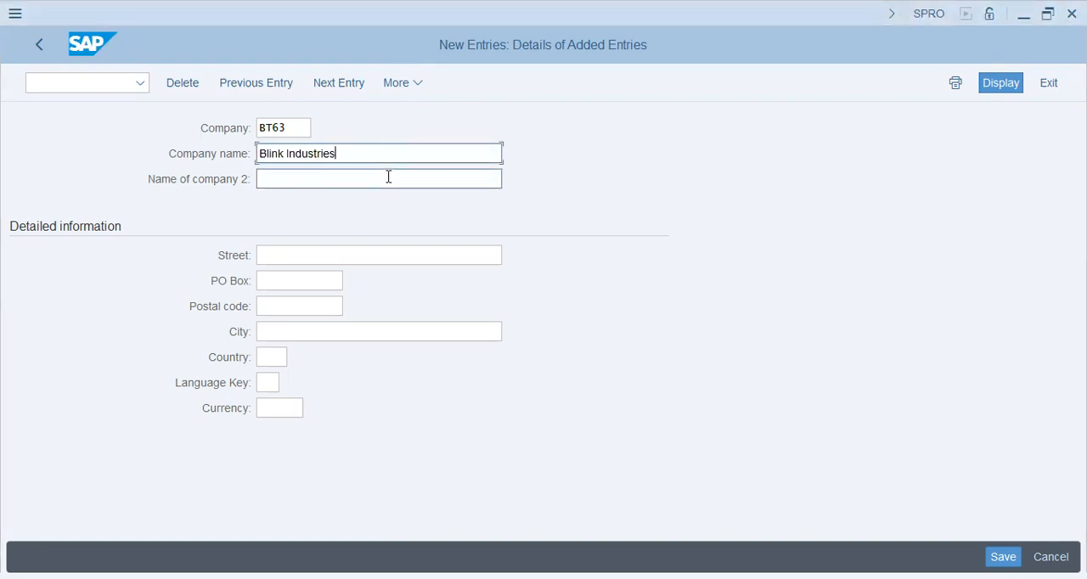
{"action": "type", "text": "bt64 -"}
{"action": "key", "text": "BackSpace"}
{"action": "key", "text": "BackSpace"}
{"action": "key", "text": "BackSpace"}
{"action": "key", "text": "BackSpace"}
{"action": "key", "text": "BackSpace"}
{"action": "key", "text": "BackSpace"}
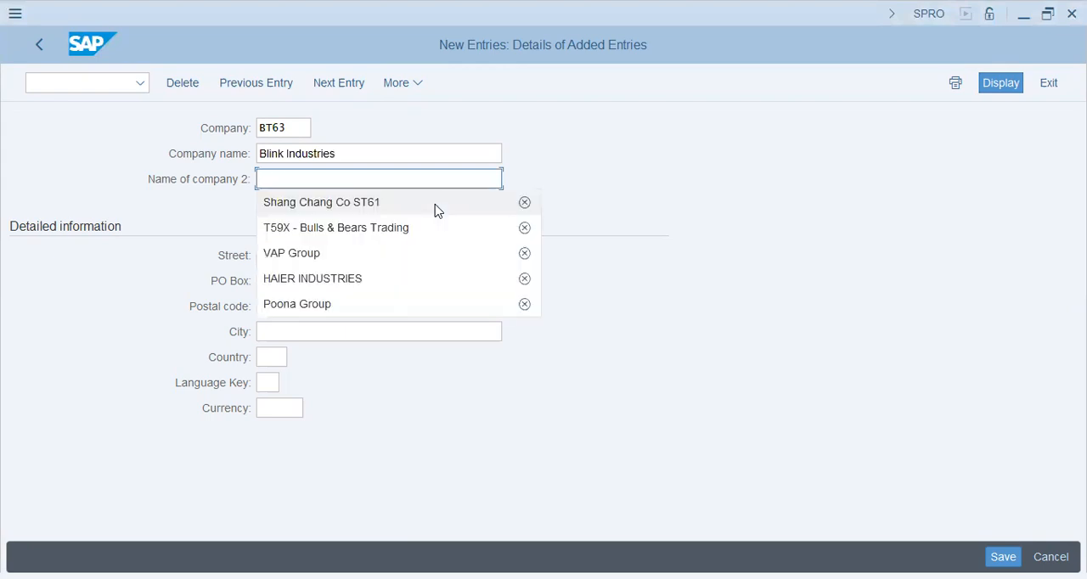
{"action": "type", "text": "BT63 - Blink Indus"}
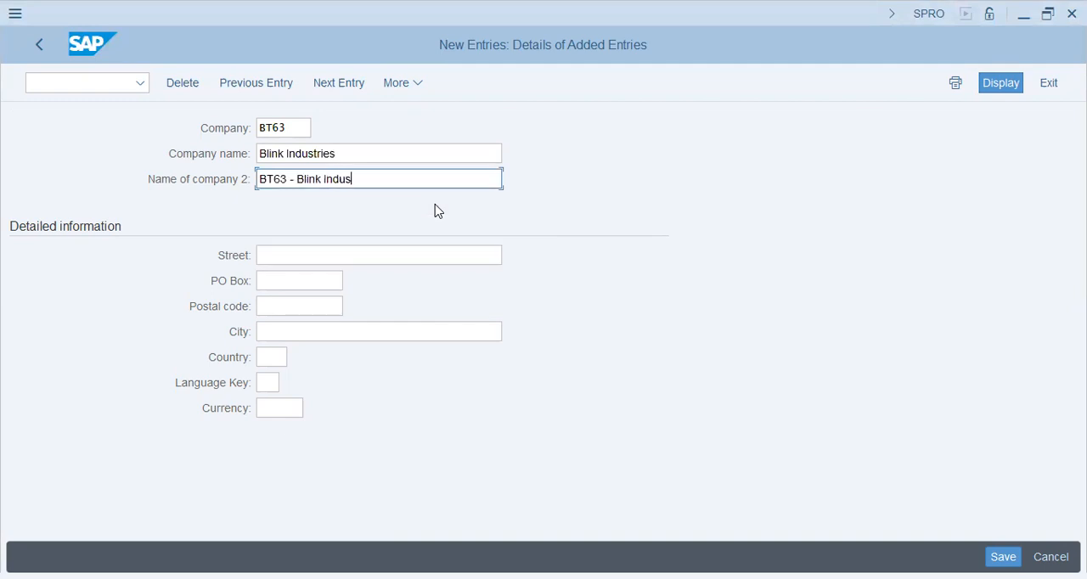
{"action": "type", "text": "tries"}
{"action": "key", "text": "Tab"}
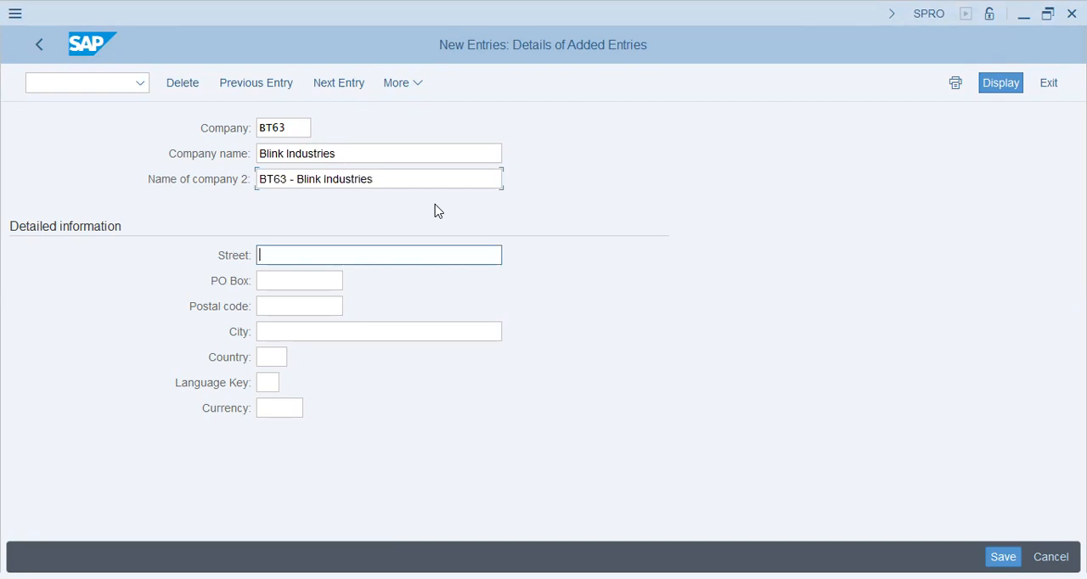
Fill in the street, PO box and postal code of company BT63
{"action": "key", "text": "Down"}
{"action": "key", "text": "Return"}
{"action": "key", "text": "Tab"}
{"action": "type", "text": "3595"}
{"action": "key", "text": "Tab"}
{"action": "type", "text": "53720"}
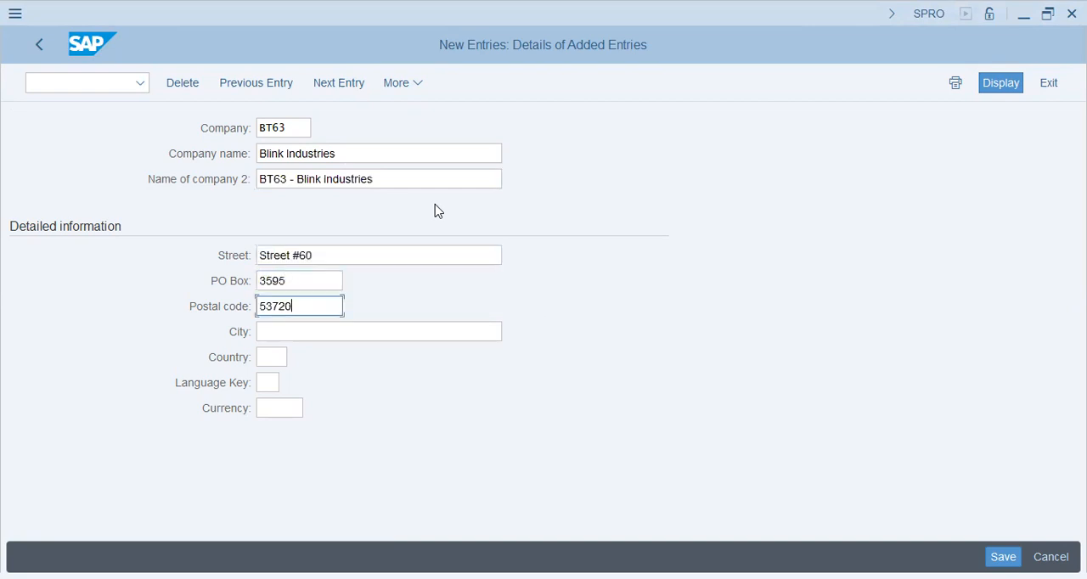
Set the company's city to Sharjah, the country to AE and the language key to EN
{"action": "key", "text": "Tab"}
{"action": "type", "text": "Dubai"}
{"action": "key", "text": "Tab"}
{"action": "key", "text": "shift+Tab"}
{"action": "type", "text": "s"}
{"action": "key", "text": "BackSpace"}
{"action": "type", "text": "Sharjah"}
{"action": "key", "text": "Tab"}
{"action": "type", "text": "ae"}
{"action": "key", "text": "Tab"}
{"action": "type", "text": "en"}
{"action": "key", "text": "Tab"}
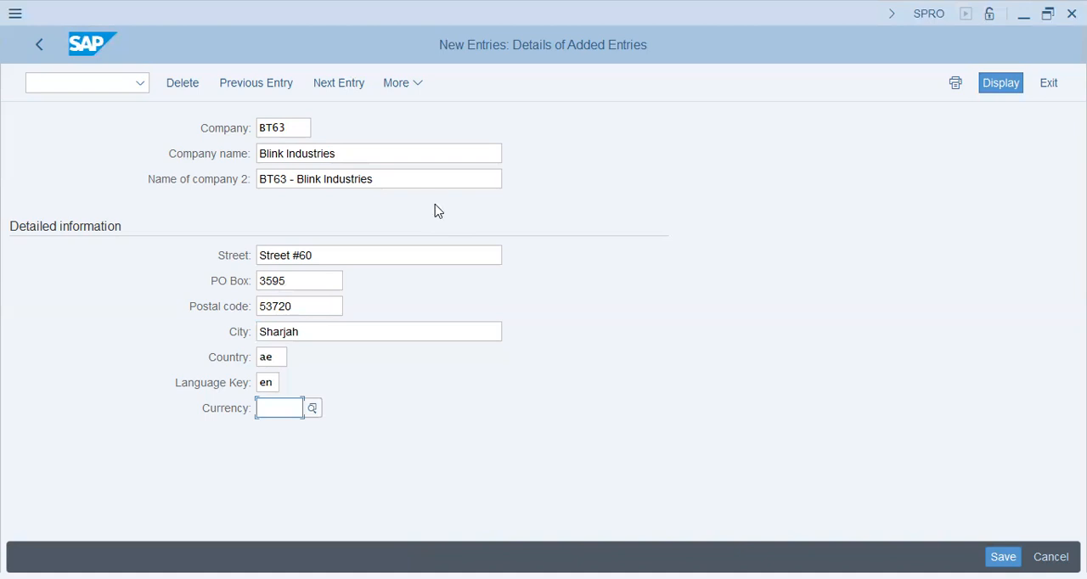
Set the company's currency to USD and save the new entry
{"action": "type", "text": "ussd"}
{"action": "key", "text": "Return"}
{"action": "double_click", "coordinate": [295, 408]}
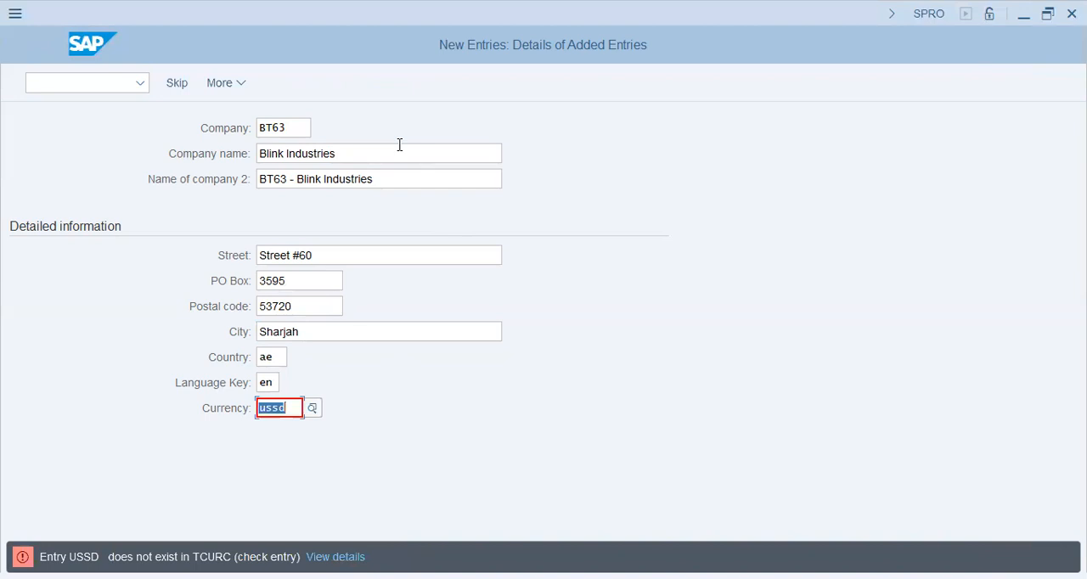
{"action": "type", "text": "usd"}
{"action": "key", "text": "Return"}
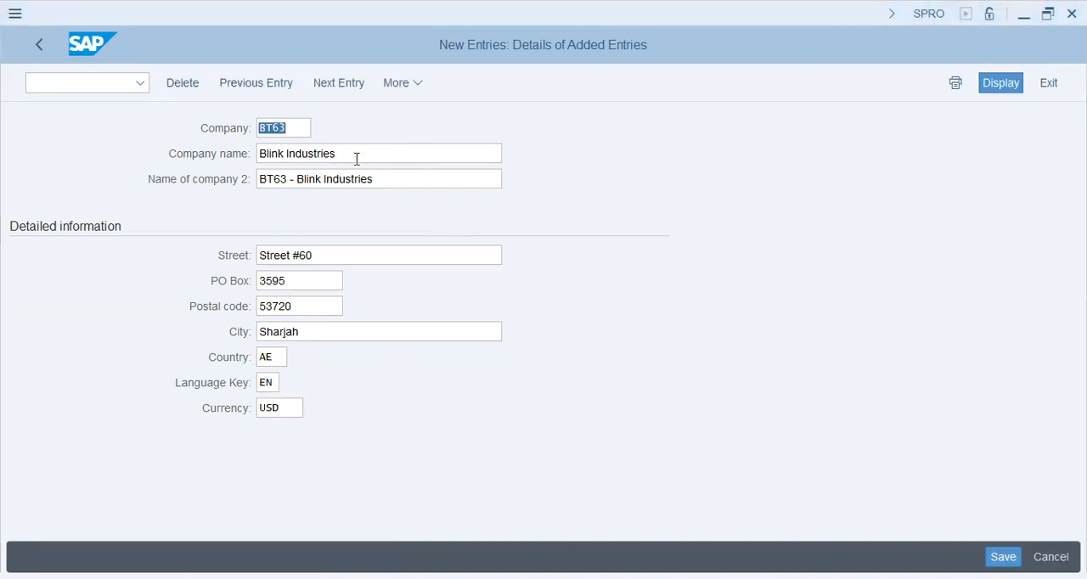
{"action": "left_click", "coordinate": [302, 129]}
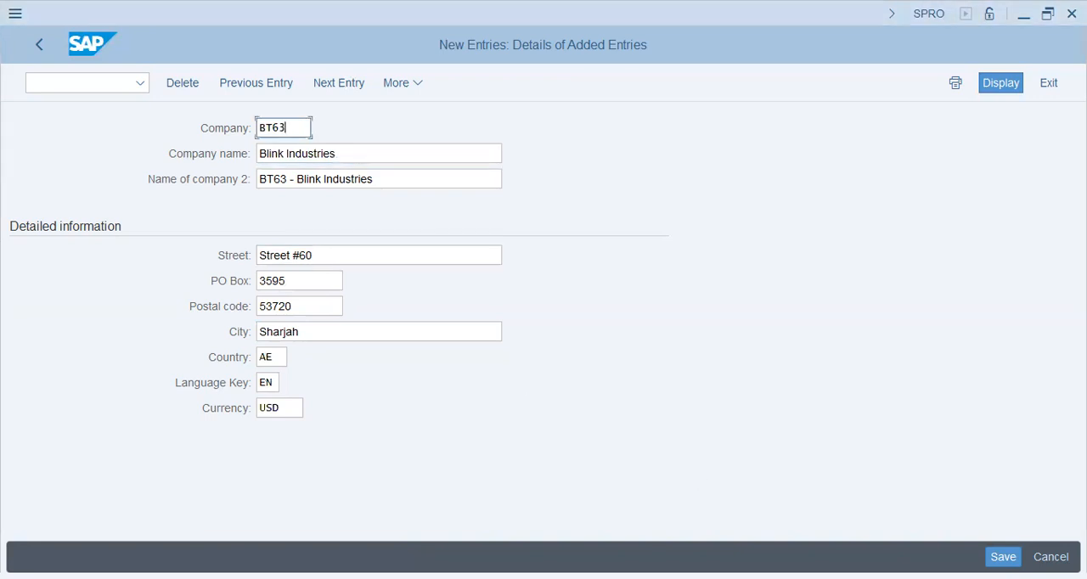
{"action": "key", "text": "Return"}
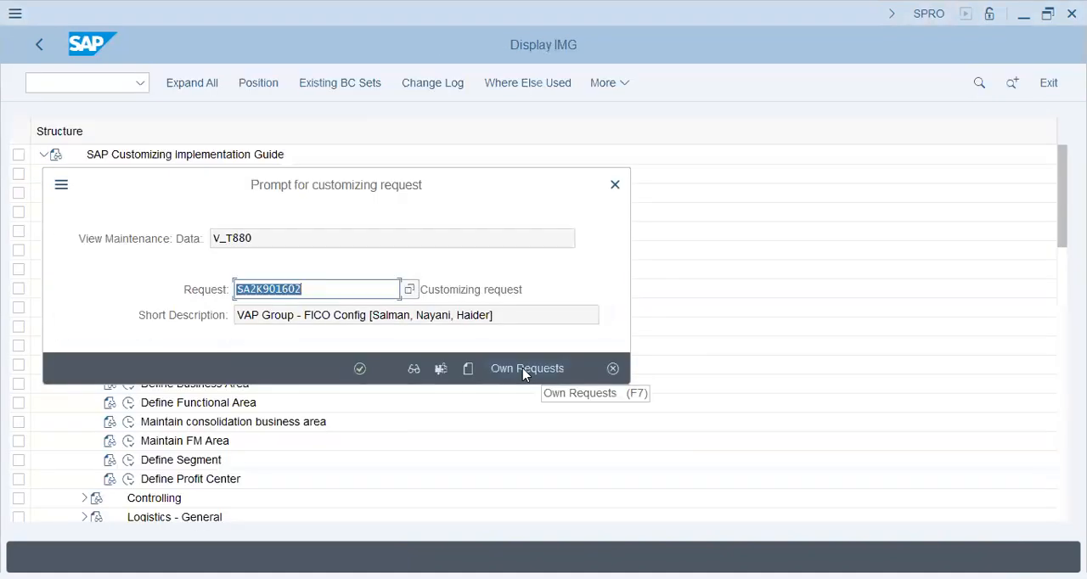
Start a new customizing request with the short description "BT63 - Blink Ind - FI-MM-ABAP Config" followed by the team members' names in square brackets
{"action": "left_click", "coordinate": [467, 369]}
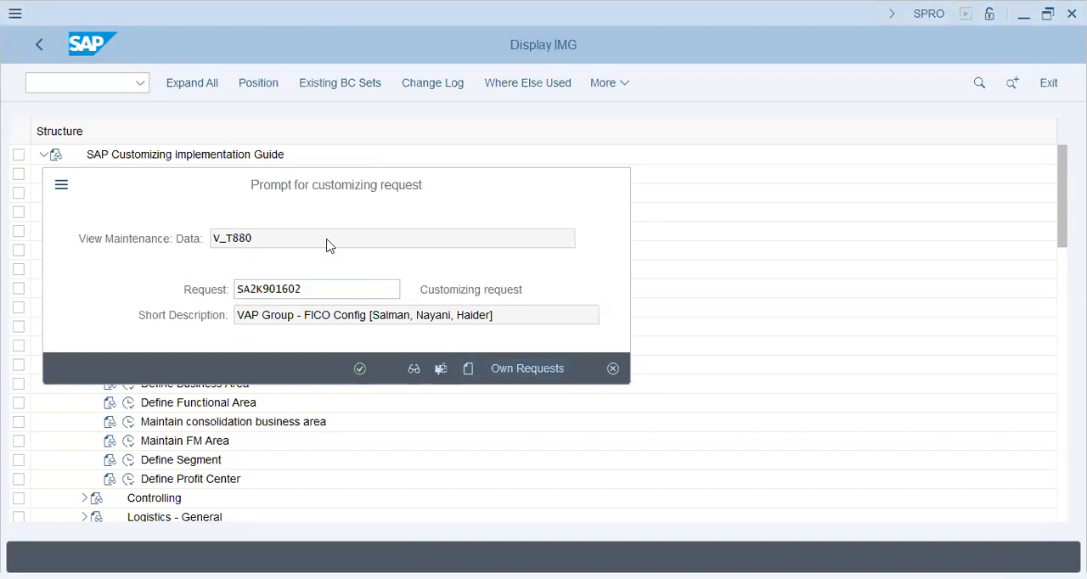
{"action": "type", "text": "B"}
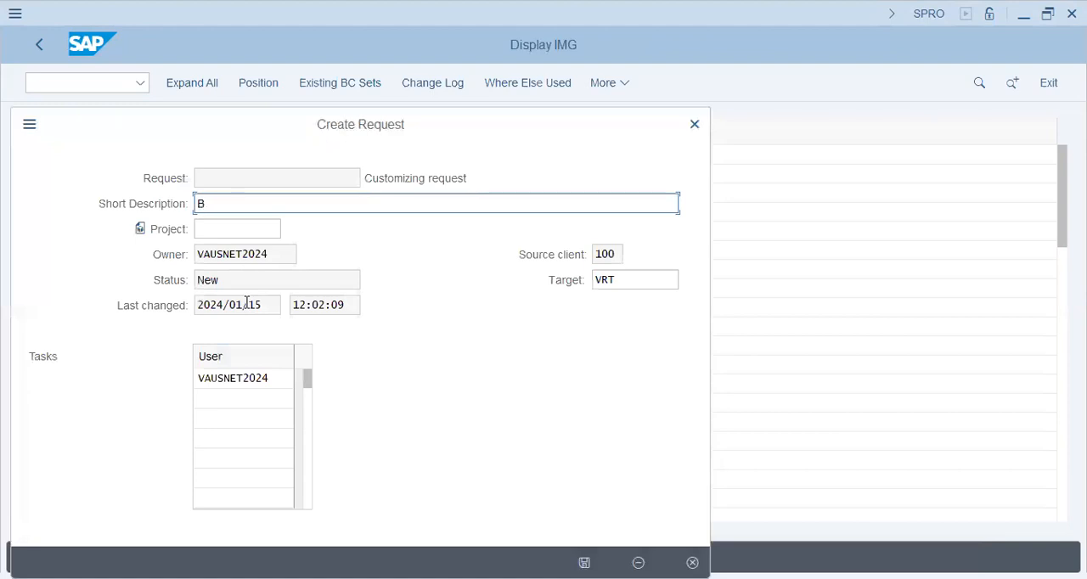
{"action": "type", "text": "T63 - Blink Ind - FI-MM-ABP"}
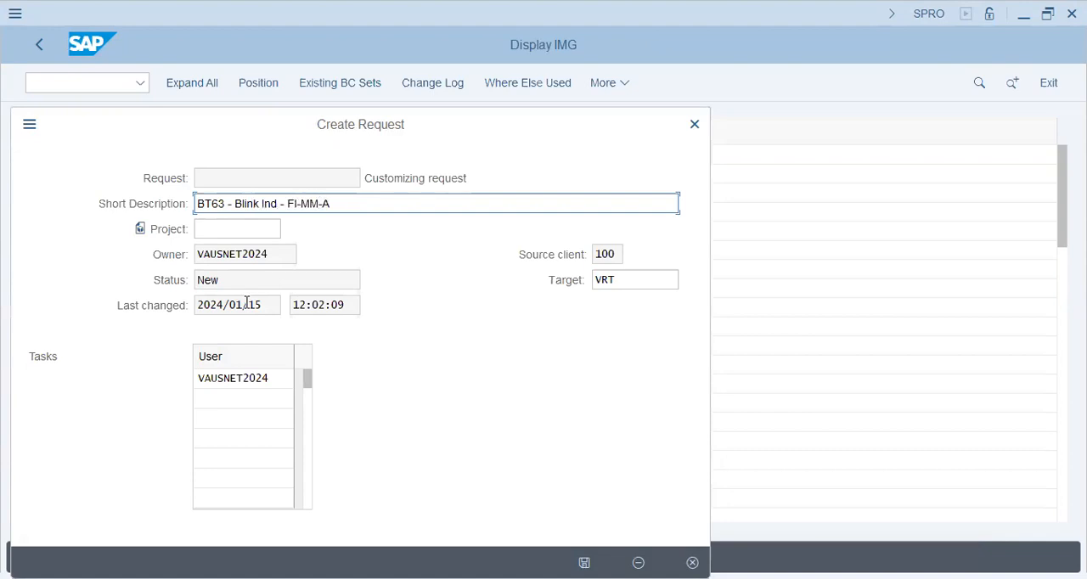
{"action": "key", "text": "BackSpace"}
{"action": "type", "text": "AP Config [Arha"}
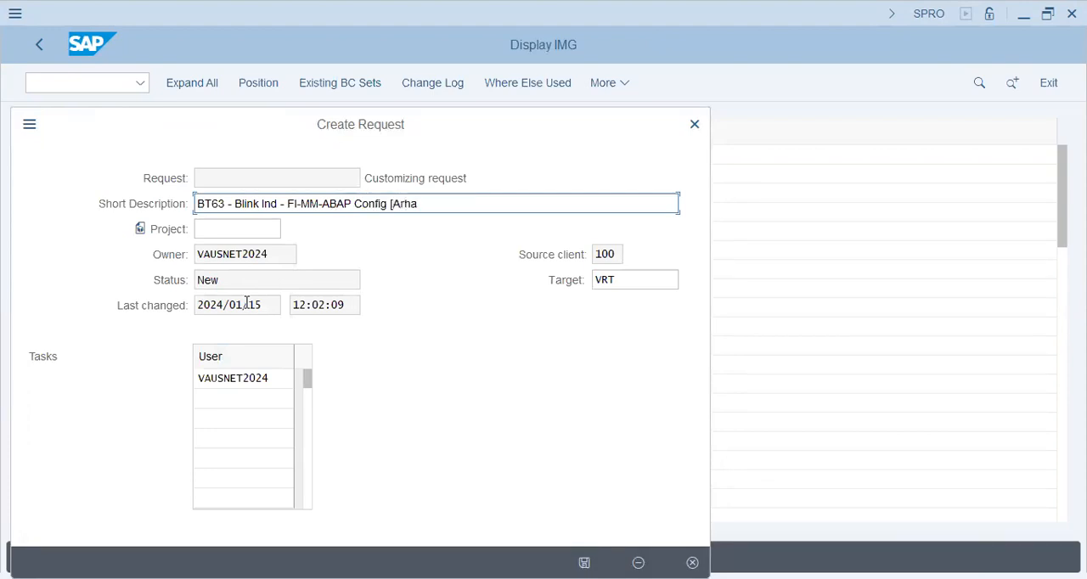
{"action": "type", "text": "m, Sibtain]"}
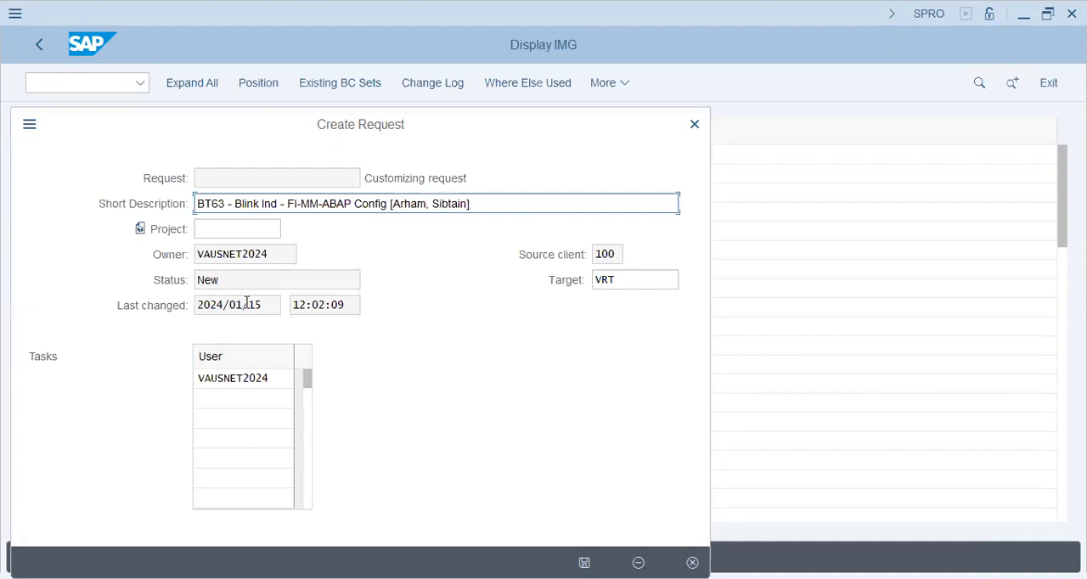
Save the customizing request, check company BT63 in the internal trading partners overview, and return to the IMG structure
{"action": "key", "text": "Return"}
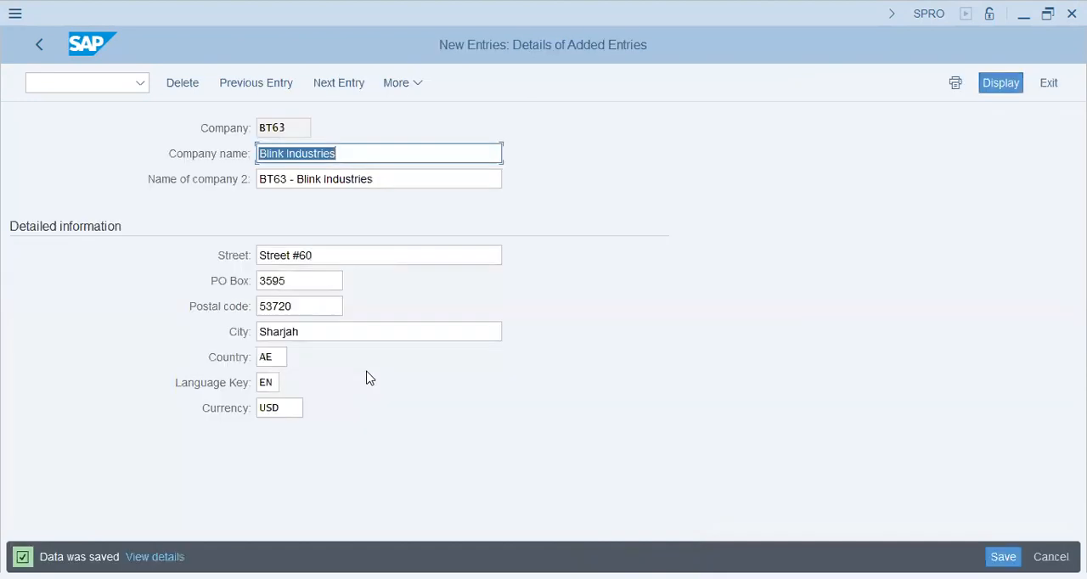
{"action": "left_click", "coordinate": [304, 128]}
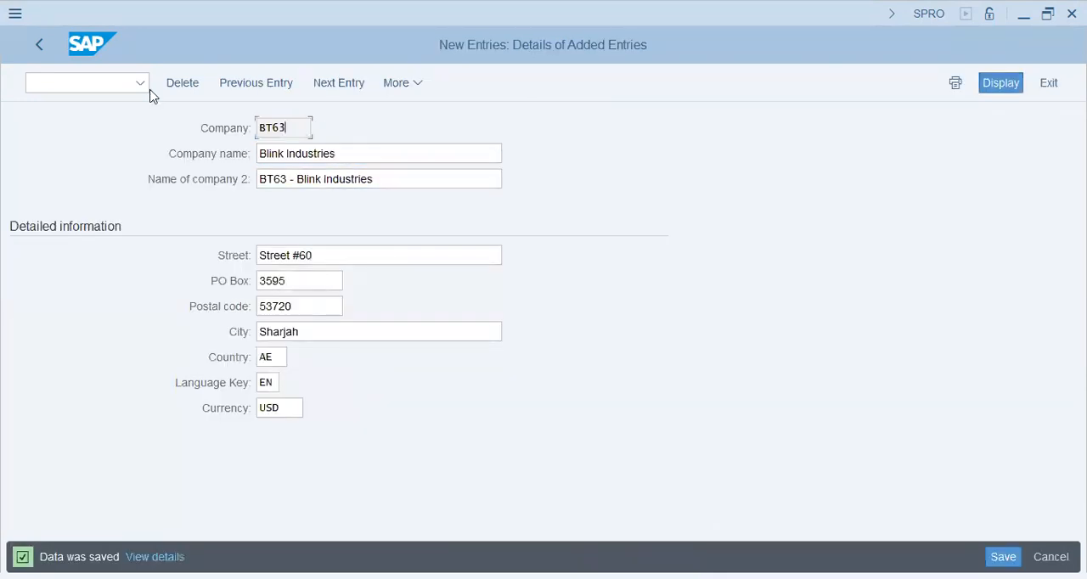
{"action": "left_click", "coordinate": [41, 46]}
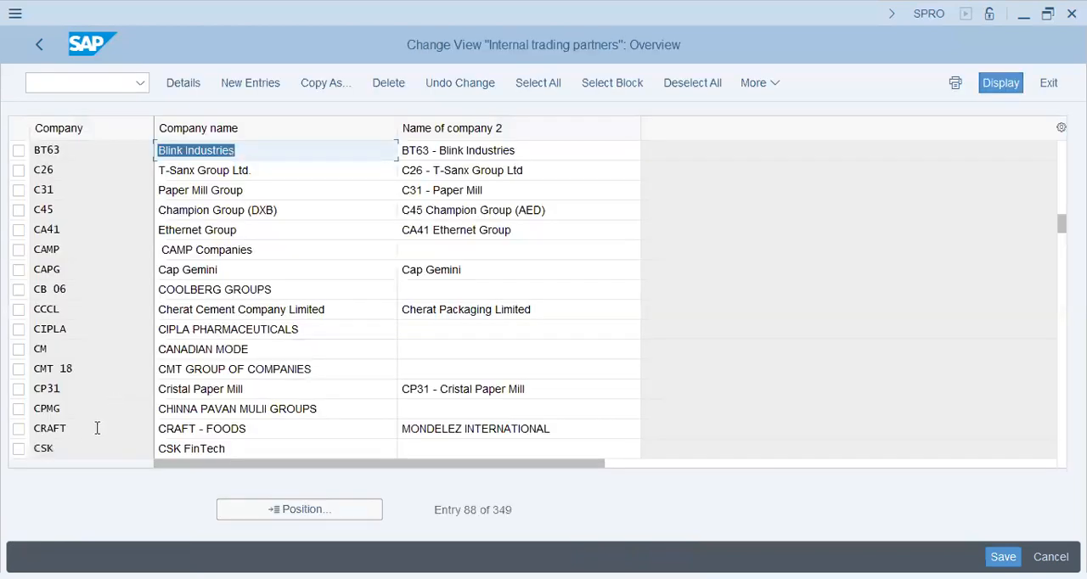
{"action": "left_click", "coordinate": [289, 148]}
{"action": "left_click_drag", "start_coordinate": [102, 151], "coordinate": [17, 151]}
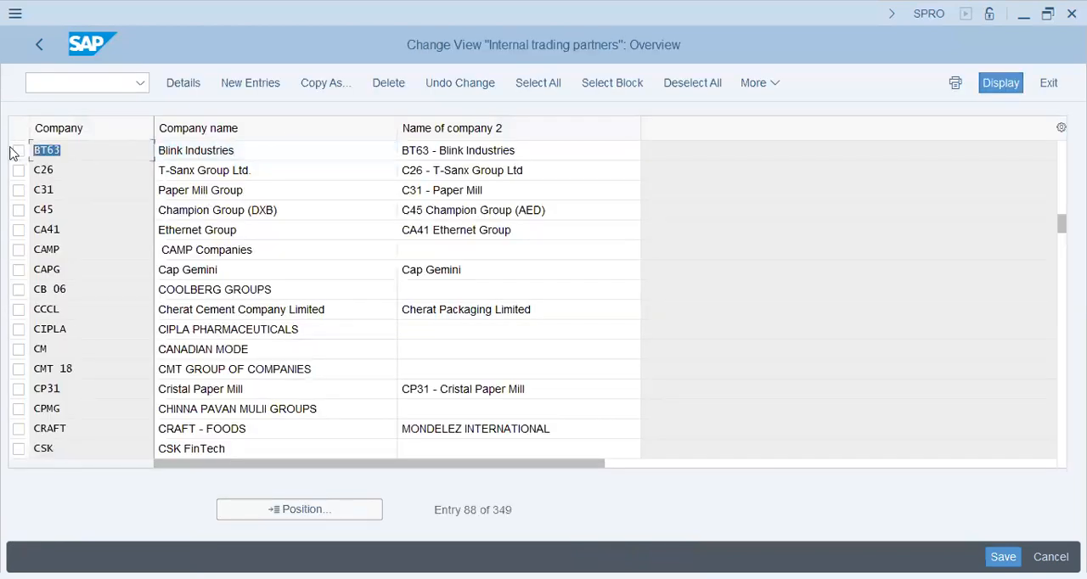
{"action": "left_click", "coordinate": [37, 50]}
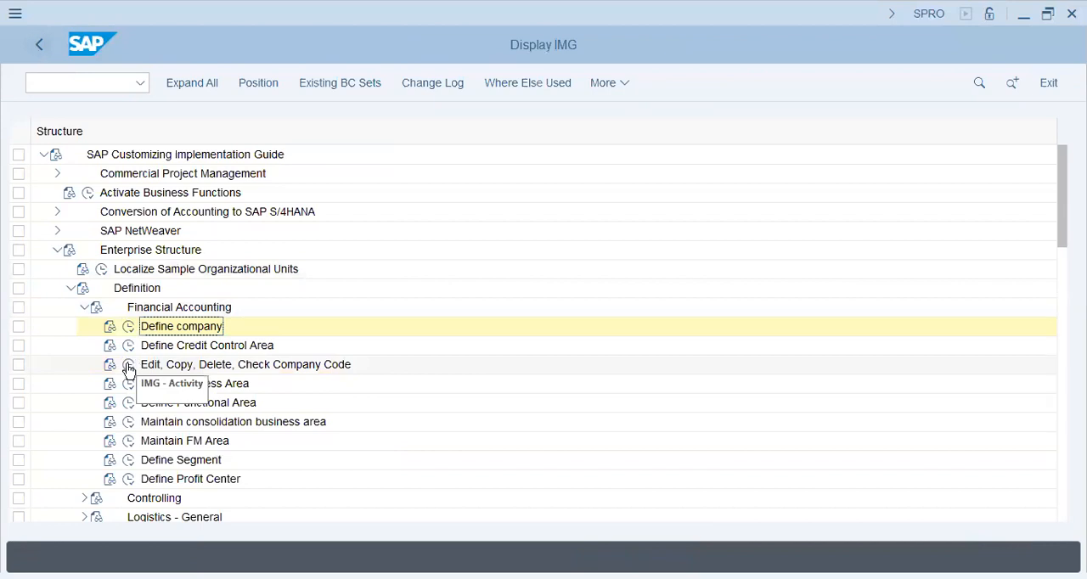
Switch to Notepad and select the name "Blink industries (UAE)" on the company code line of the notes
{"action": "left_click", "coordinate": [253, 368]}
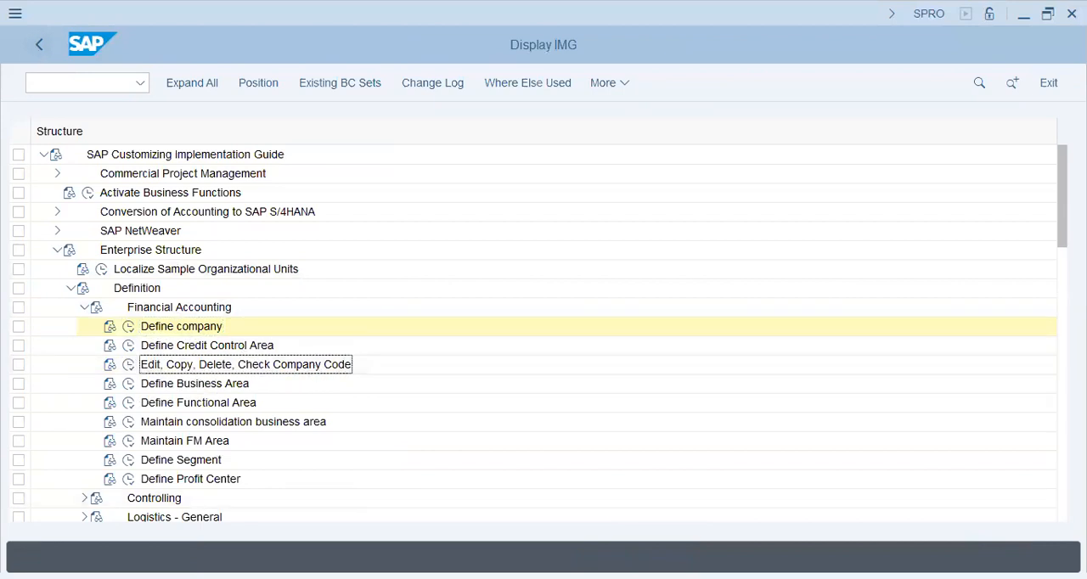
{"action": "key", "text": "alt+Tab"}
{"action": "left_click_drag", "start_coordinate": [481, 187], "coordinate": [768, 185]}
{"action": "left_click", "coordinate": [622, 186]}
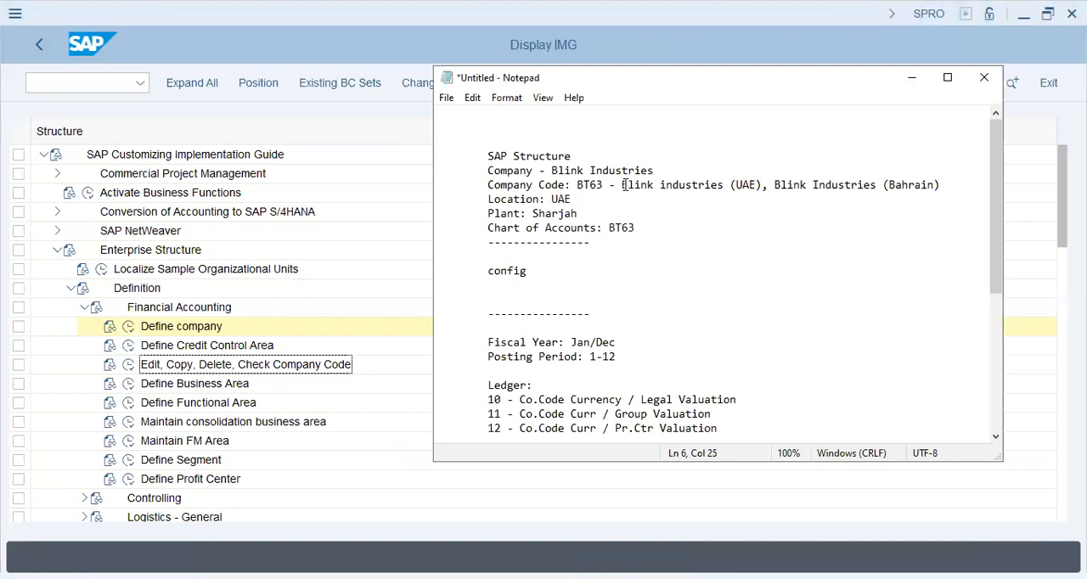
{"action": "key", "text": "shift+Right"}
{"action": "key", "text": "shift+Right"}
{"action": "key", "text": "shift+Right"}
{"action": "key", "text": "shift+Right"}
{"action": "key", "text": "shift+Right"}
{"action": "key", "text": "shift+Right"}
{"action": "key", "text": "shift+Right"}
{"action": "left_click_drag", "start_coordinate": [621, 185], "coordinate": [763, 186]}
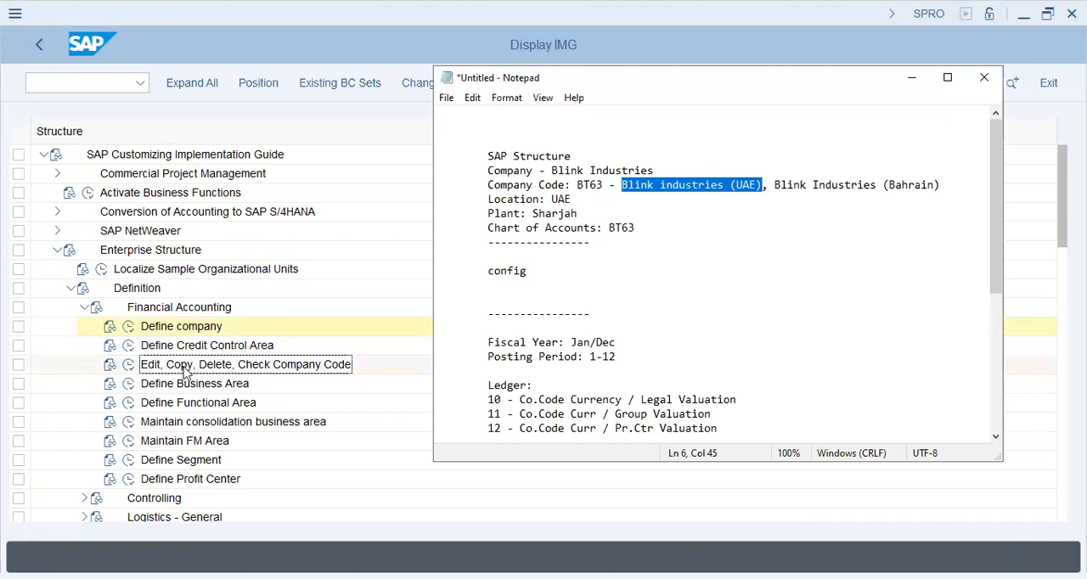
Create a new company code entry BT63 with the company name "Blink industries (UAE)" in Edit Company Code Data
{"action": "left_click", "coordinate": [129, 366]}
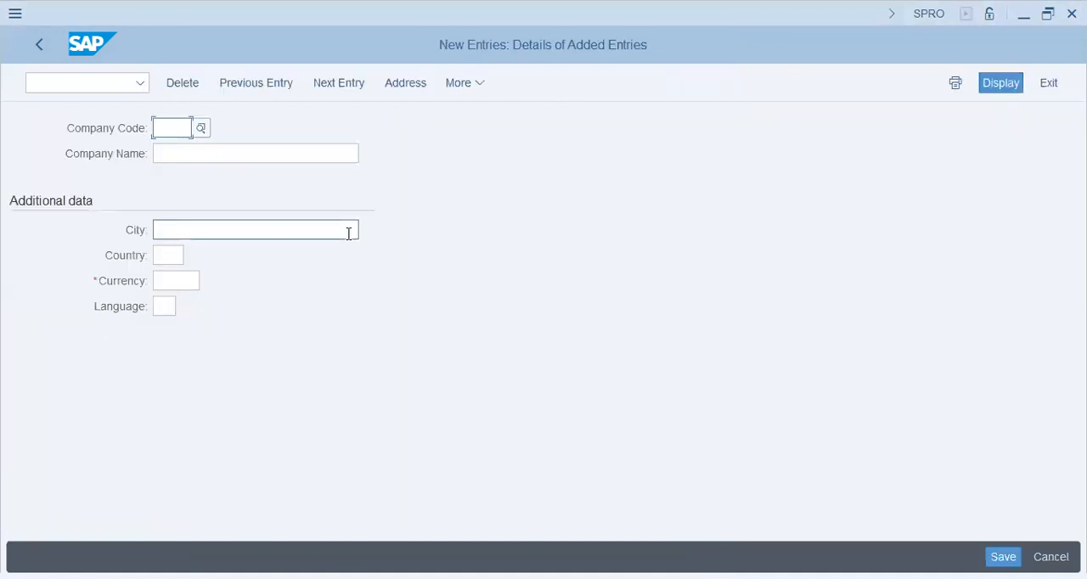
{"action": "type", "text": "bt63"}
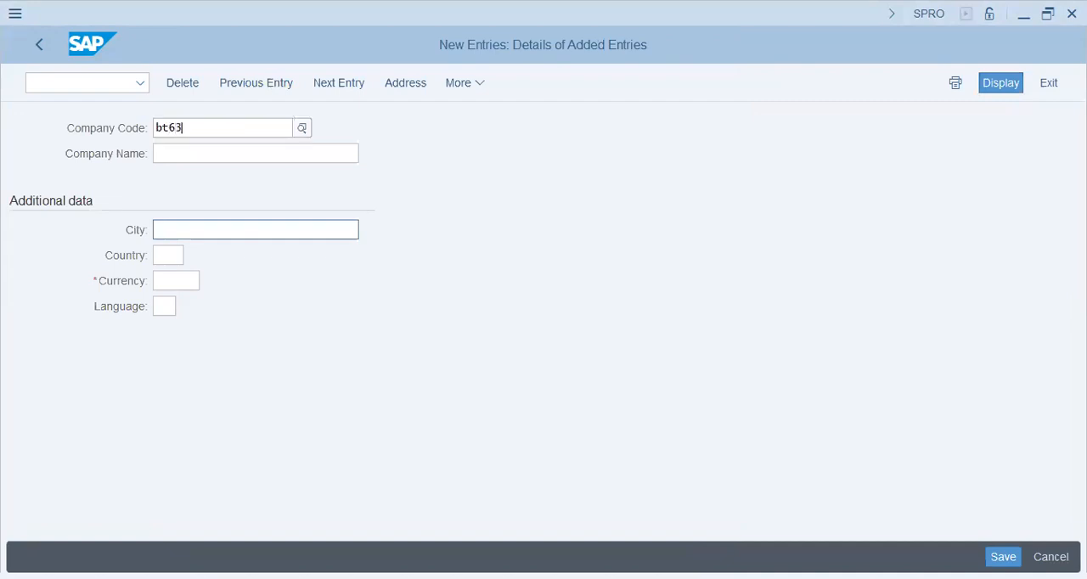
{"action": "key", "text": "Return"}
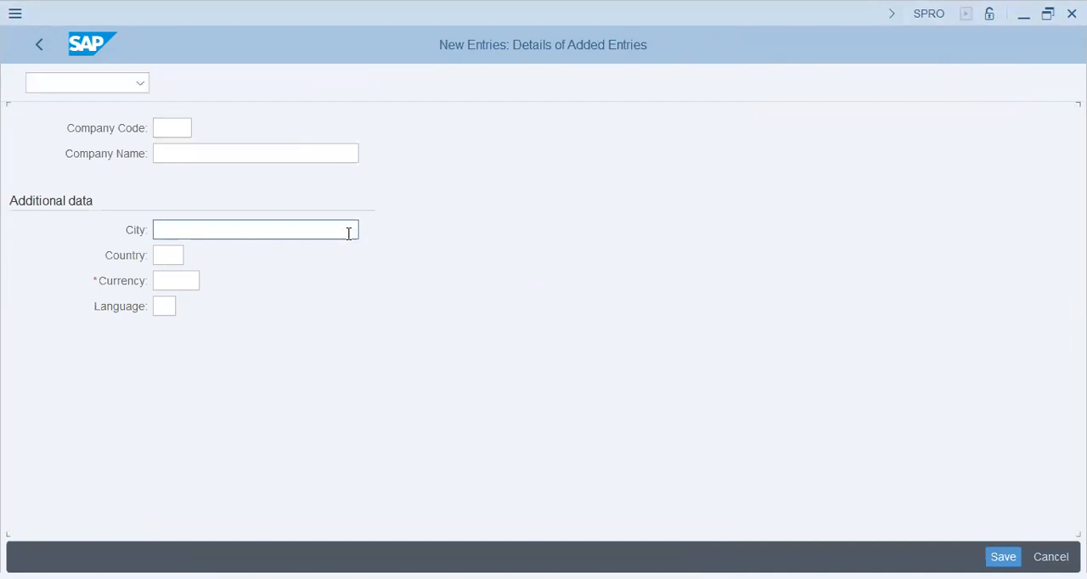
{"action": "type", "text": "Blink industries (UAE)"}
Set the company code's city to Sharjah, country to AE, currency to AED and language to EN
{"action": "left_click", "coordinate": [349, 234]}
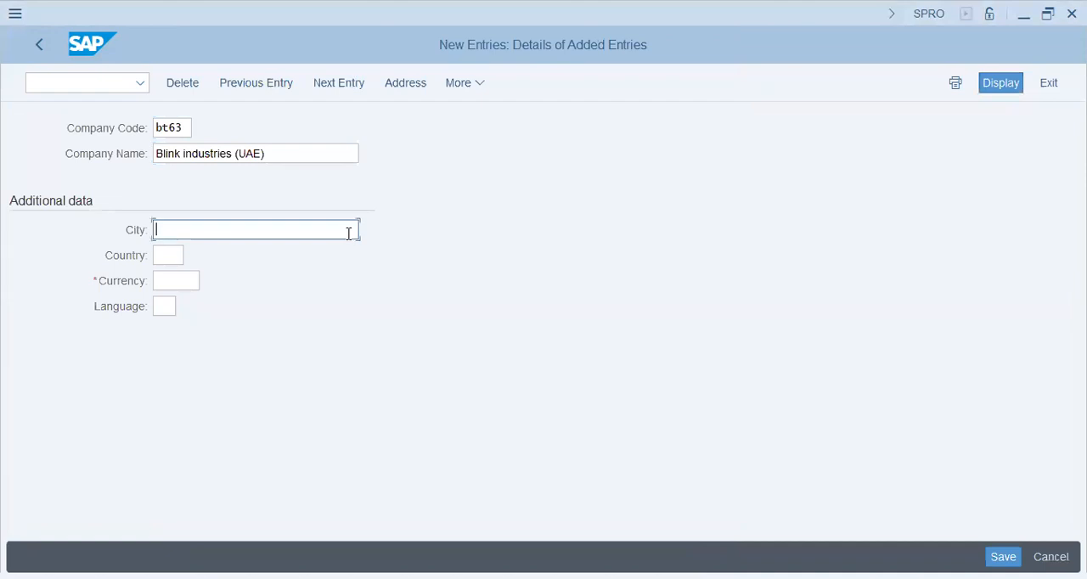
{"action": "type", "text": "Sharjah"}
{"action": "key", "text": "Tab"}
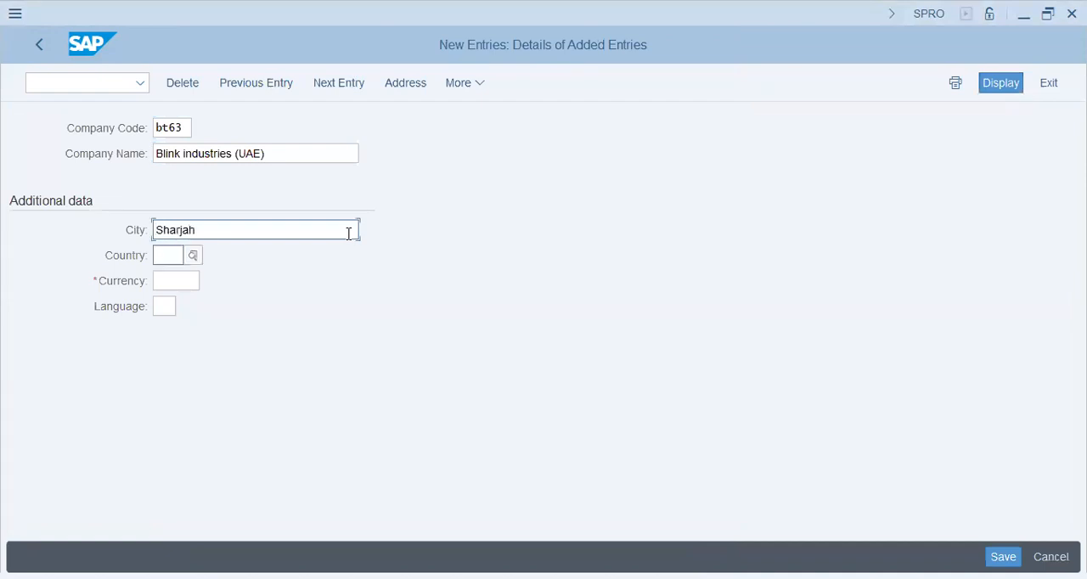
{"action": "type", "text": "ae"}
{"action": "key", "text": "Tab"}
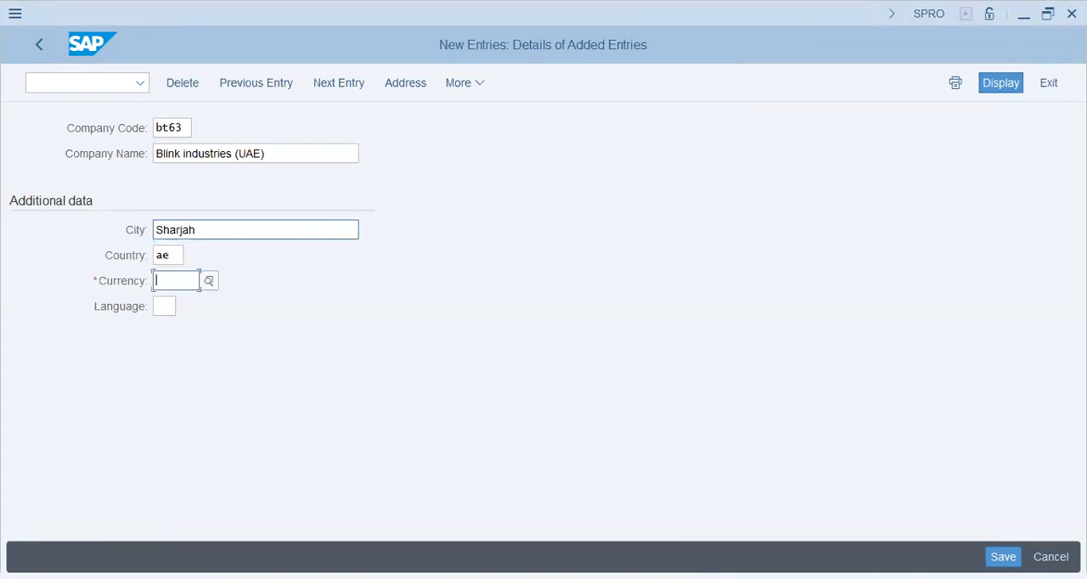
{"action": "type", "text": "aed"}
{"action": "key", "text": "Tab"}
{"action": "type", "text": "en"}
{"action": "left_click", "coordinate": [186, 281]}
{"action": "left_click", "coordinate": [213, 232]}
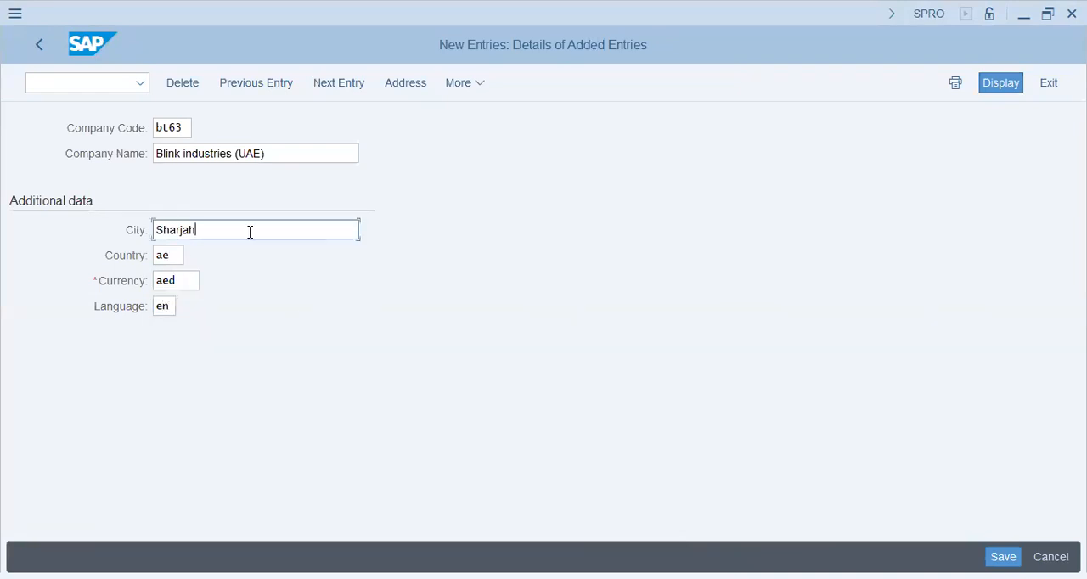
Set the address country to AE and save the company code under the "BT63 - Blink Ind - FI-MM-ABAP Config" customizing request
{"action": "key", "text": "Return"}
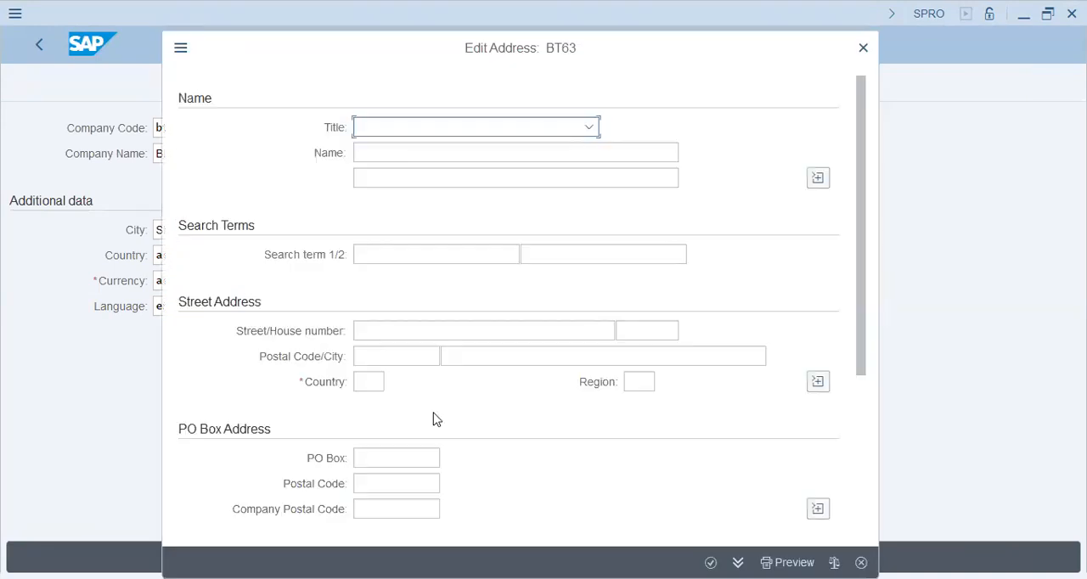
{"action": "left_click", "coordinate": [374, 381]}
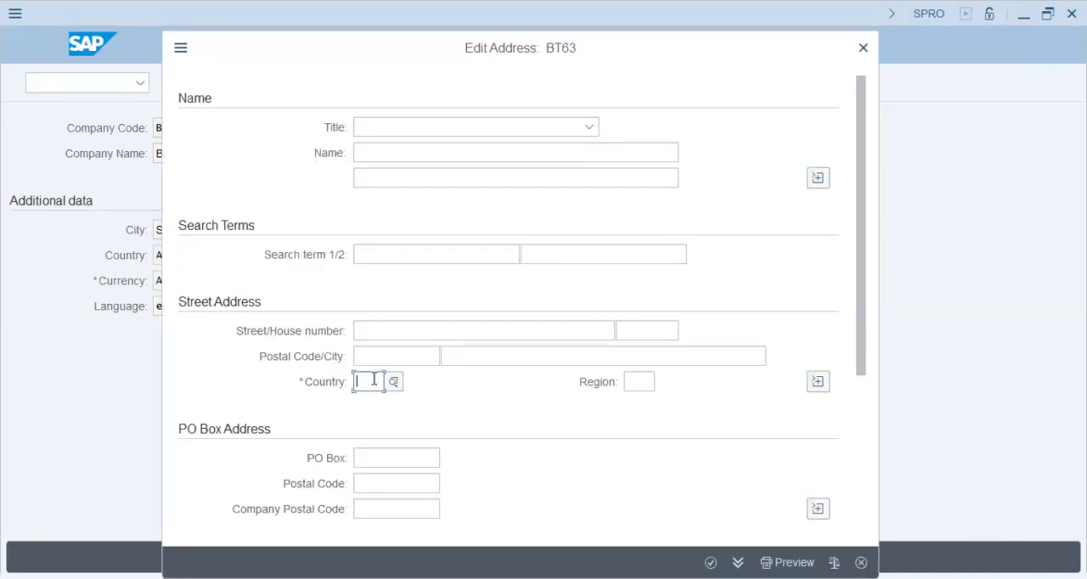
{"action": "type", "text": "ae"}
{"action": "key", "text": "Tab"}
{"action": "key", "text": "Return"}
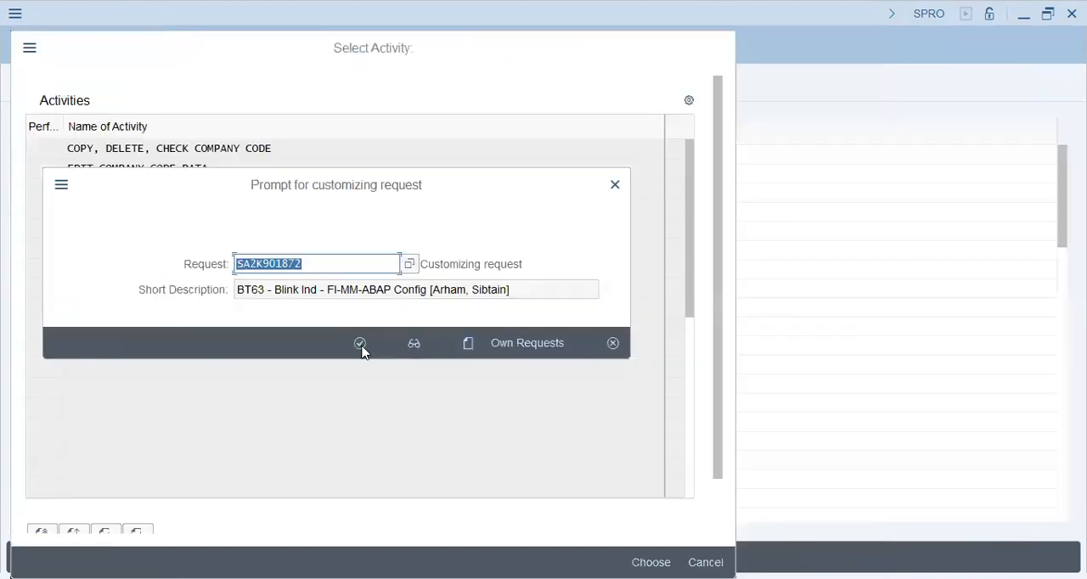
{"action": "left_click", "coordinate": [360, 345]}
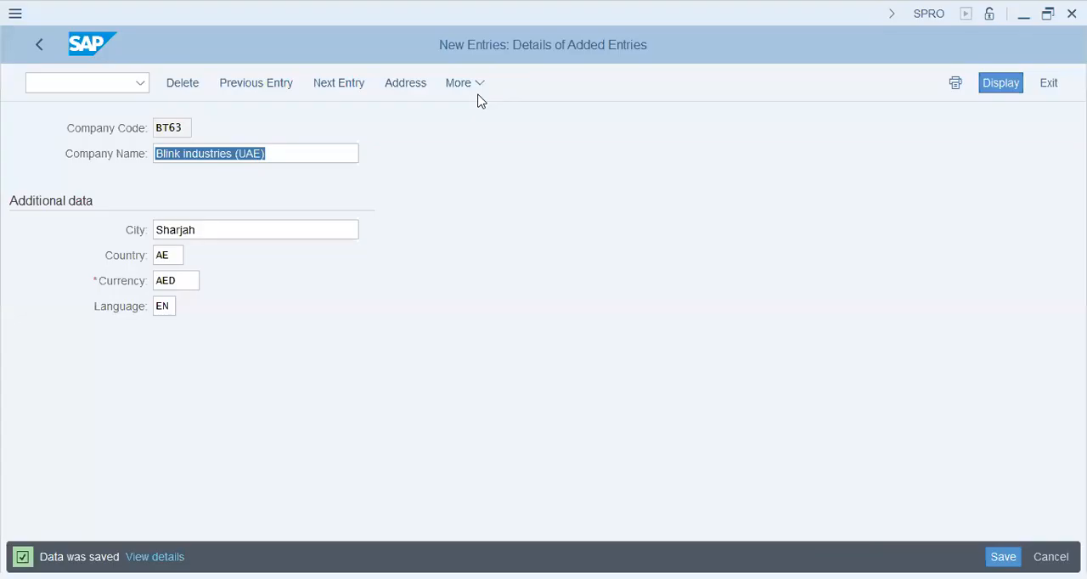
Review the saved company code, city, country and currency, and return to the company code overview
{"action": "left_click", "coordinate": [211, 229]}
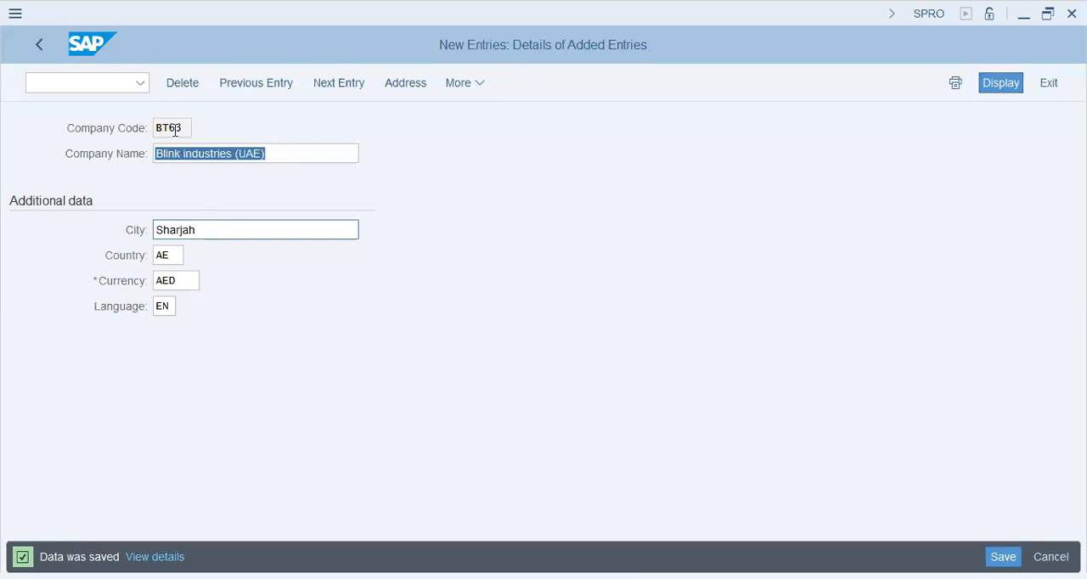
{"action": "left_click_drag", "start_coordinate": [183, 126], "coordinate": [144, 121]}
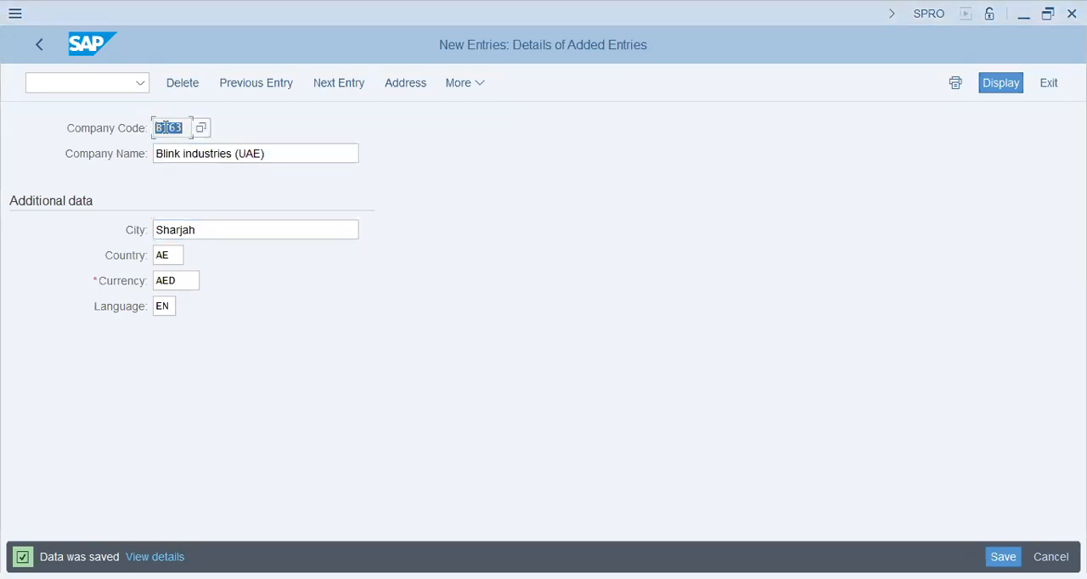
{"action": "left_click", "coordinate": [205, 234]}
{"action": "left_click", "coordinate": [178, 257]}
{"action": "left_click", "coordinate": [177, 283]}
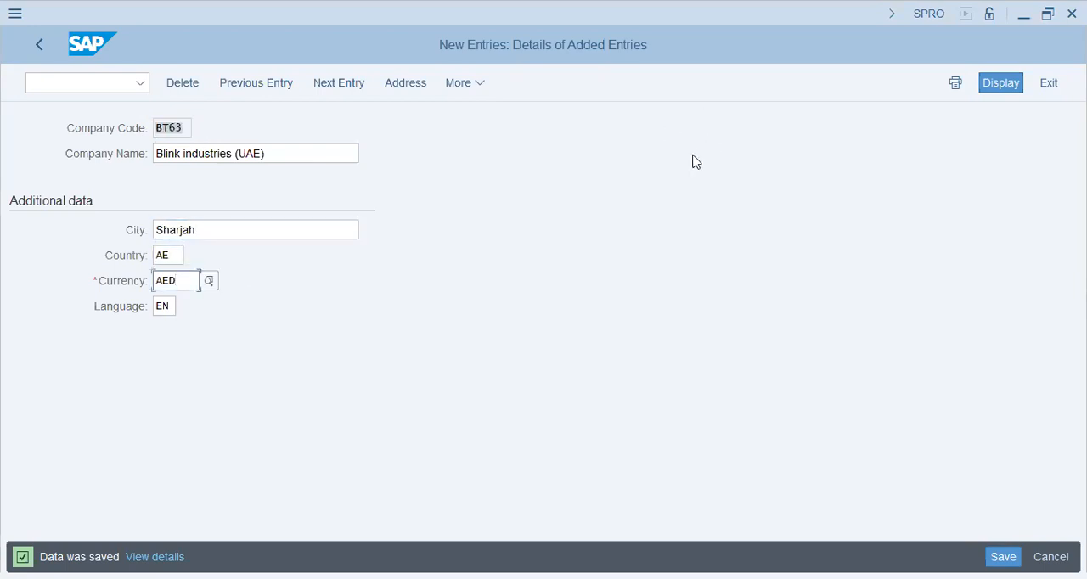
{"action": "left_click", "coordinate": [32, 47]}
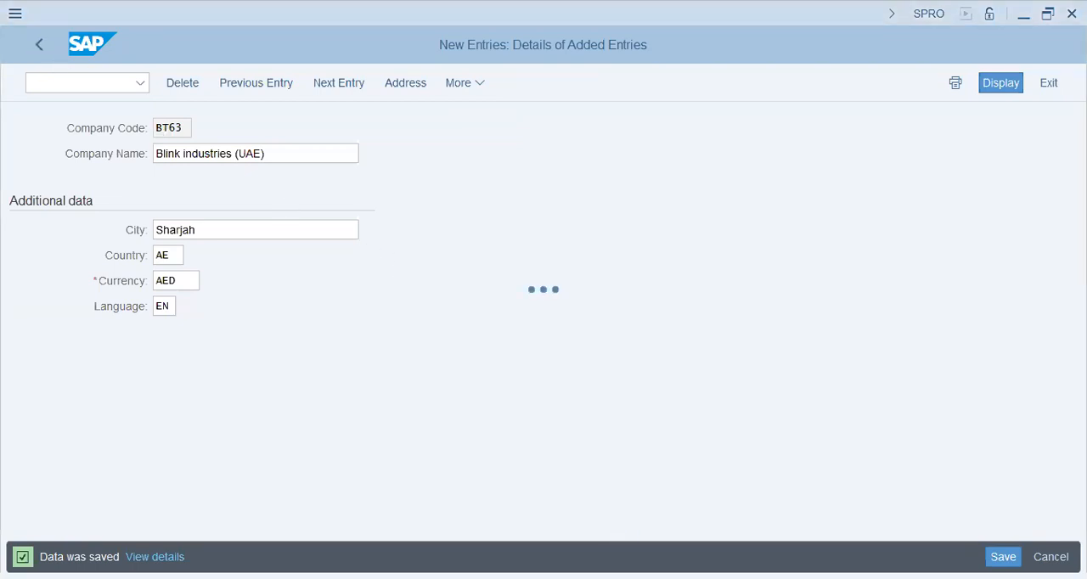
Switch to Notepad and check the location, plant and chart of accounts lines in the SAP structure notes
{"action": "key", "text": "alt+Tab"}
{"action": "left_click", "coordinate": [539, 205]}
{"action": "left_click", "coordinate": [601, 203]}
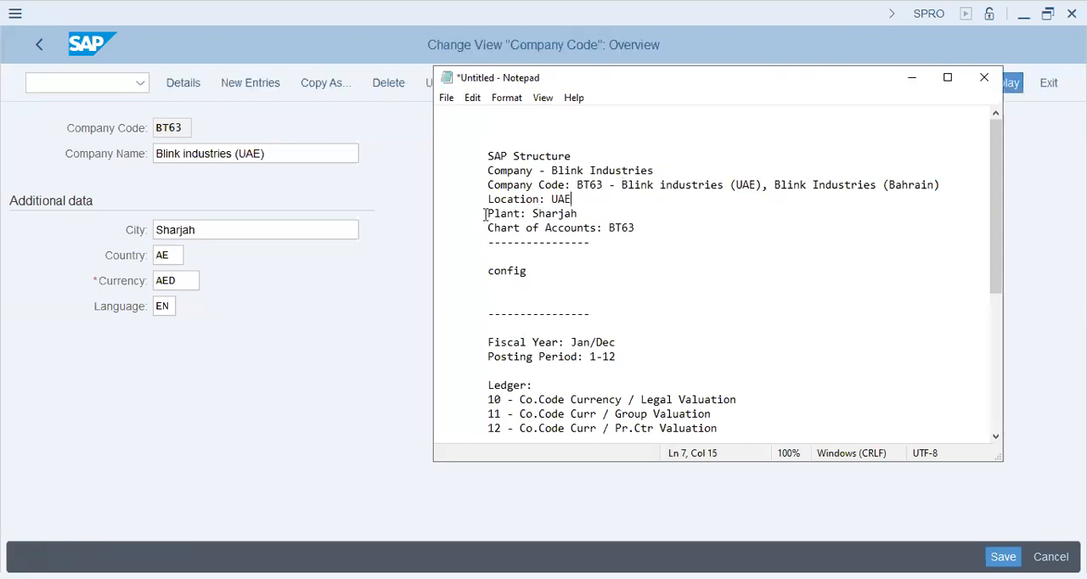
{"action": "left_click_drag", "start_coordinate": [486, 216], "coordinate": [640, 217]}
{"action": "left_click", "coordinate": [488, 228]}
{"action": "left_click", "coordinate": [704, 230], "text": "shift"}
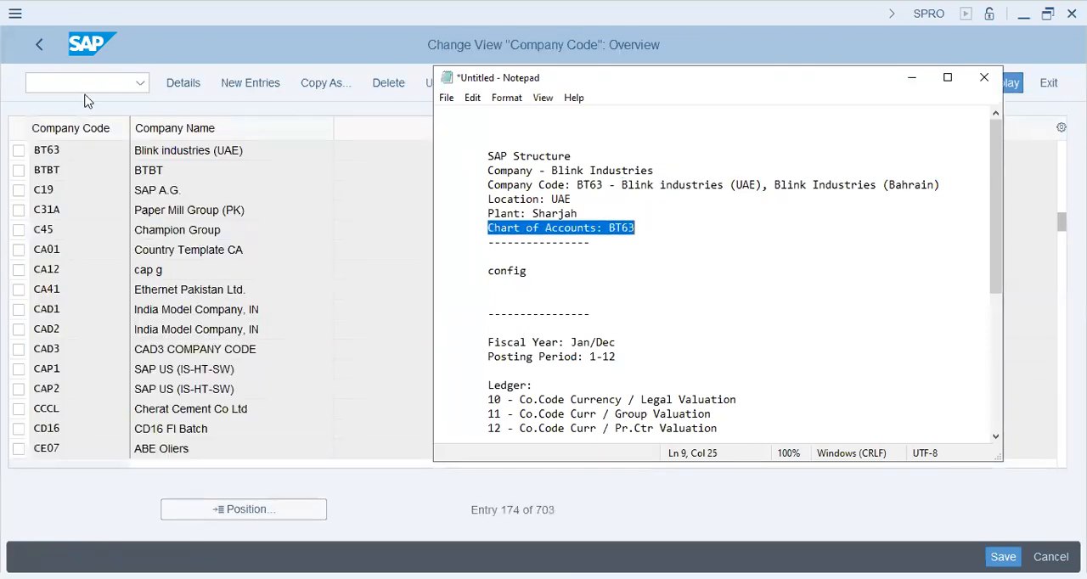
Leave the company code activities for the IMG structure and collapse Financial Accounting under Definition
{"action": "left_click", "coordinate": [120, 83]}
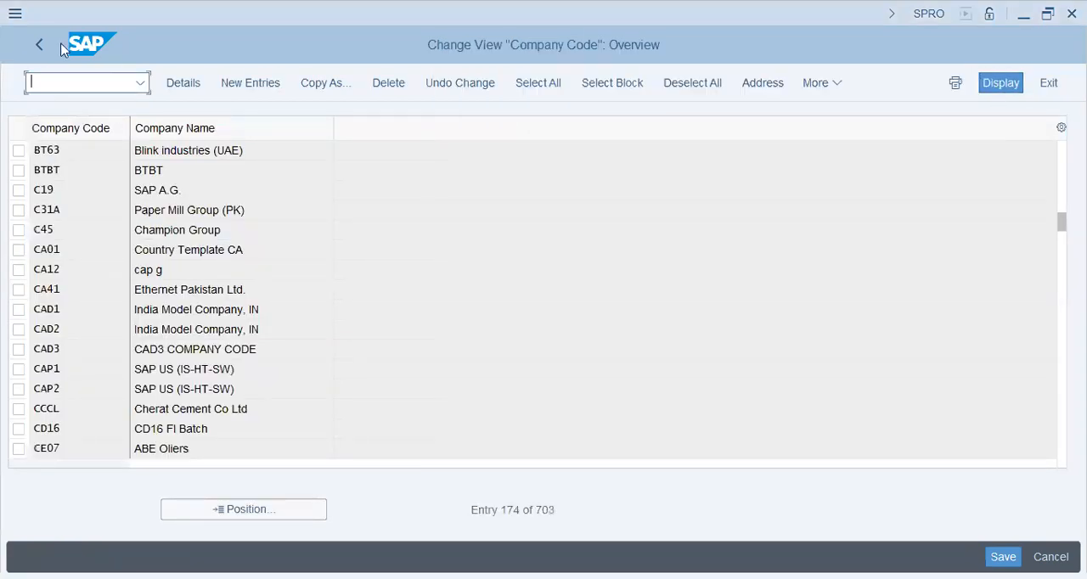
{"action": "left_click", "coordinate": [39, 47]}
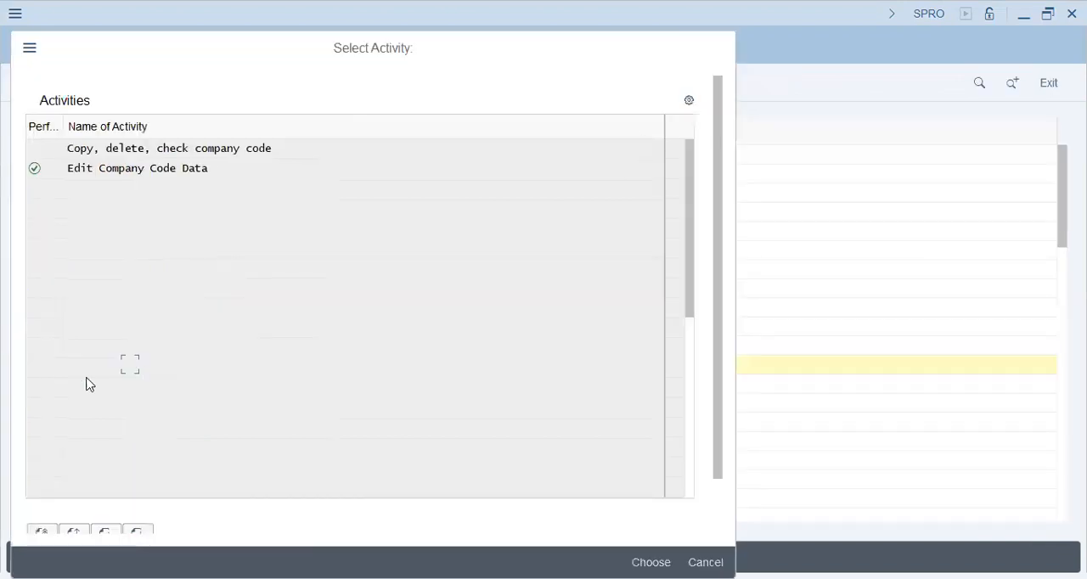
{"action": "key", "text": "Escape"}
{"action": "left_click", "coordinate": [84, 307]}
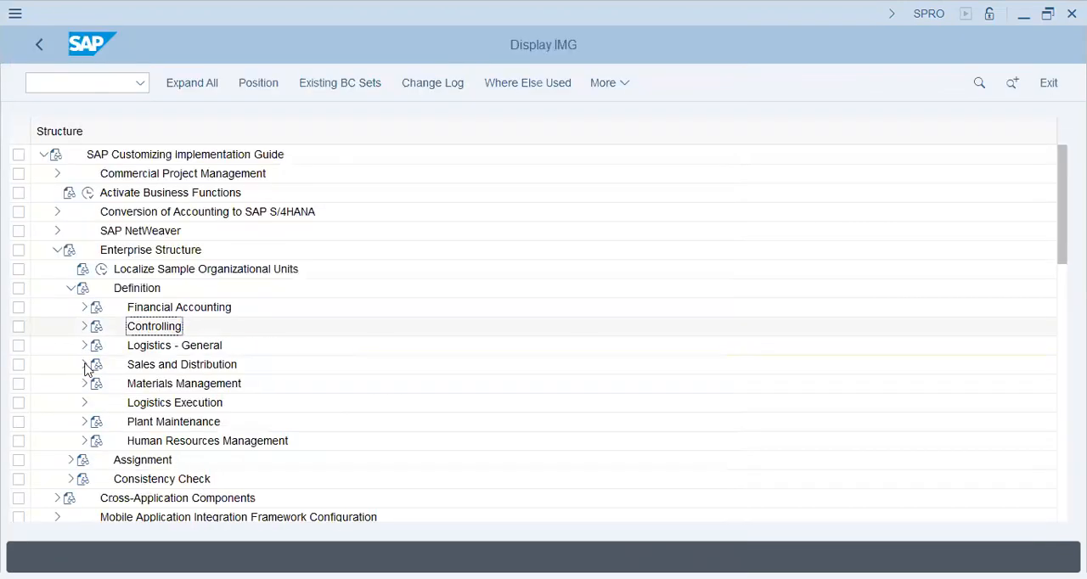
Expand Logistics - General under Definition, view the valuation level setting, and return to the IMG structure
{"action": "left_click", "coordinate": [85, 345]}
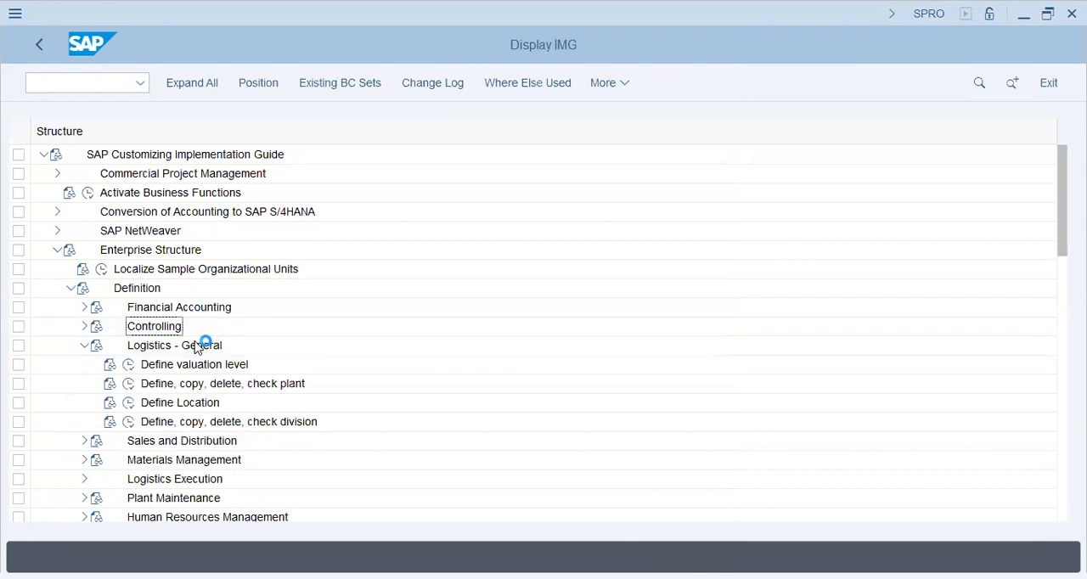
{"action": "left_click", "coordinate": [128, 366]}
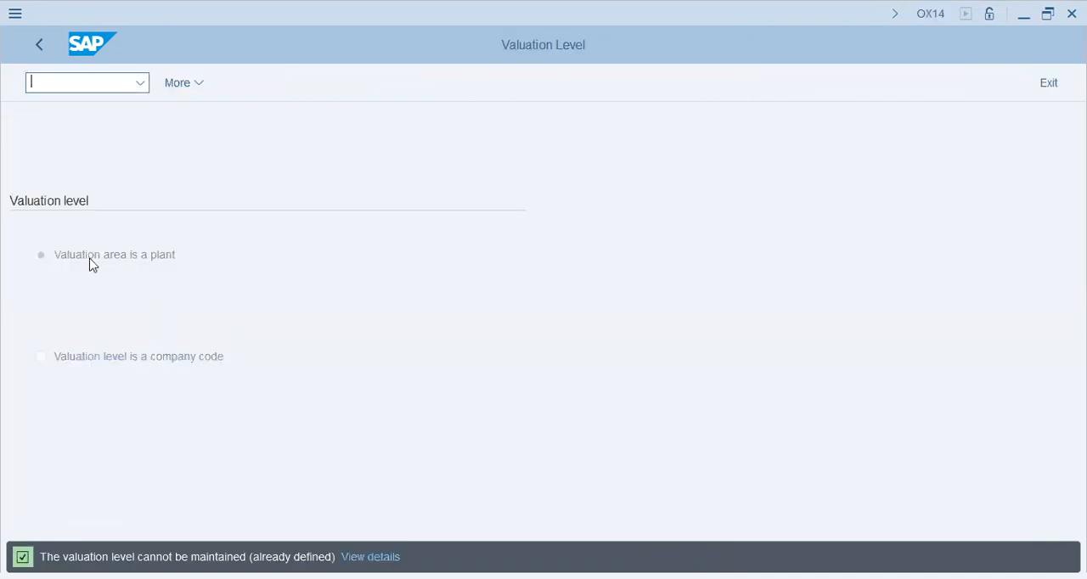
{"action": "left_click", "coordinate": [41, 46]}
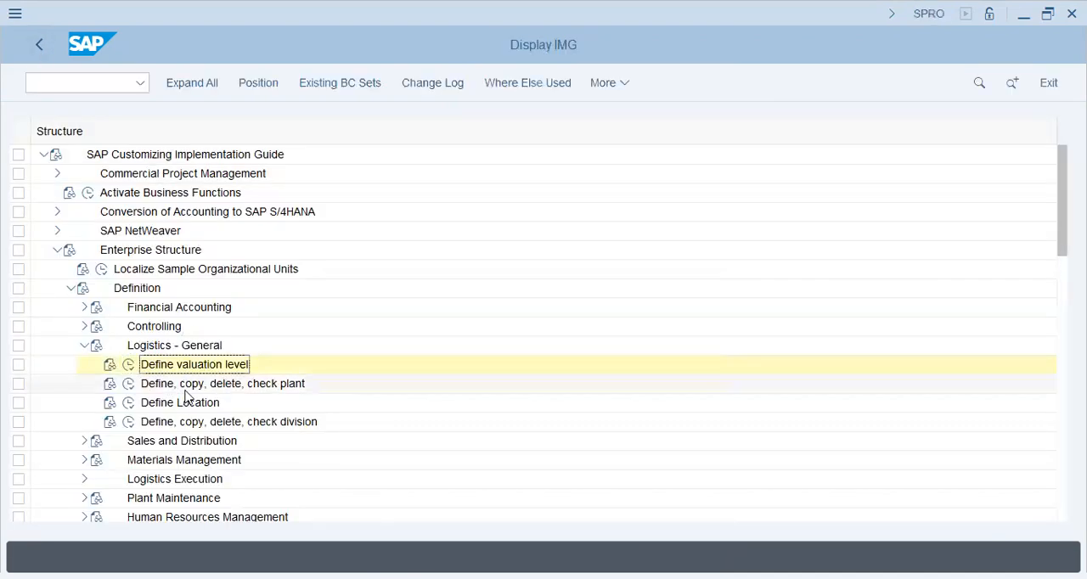
Open the Define Plant activity under Logistics - General and start a new plant entry
{"action": "left_click", "coordinate": [183, 384]}
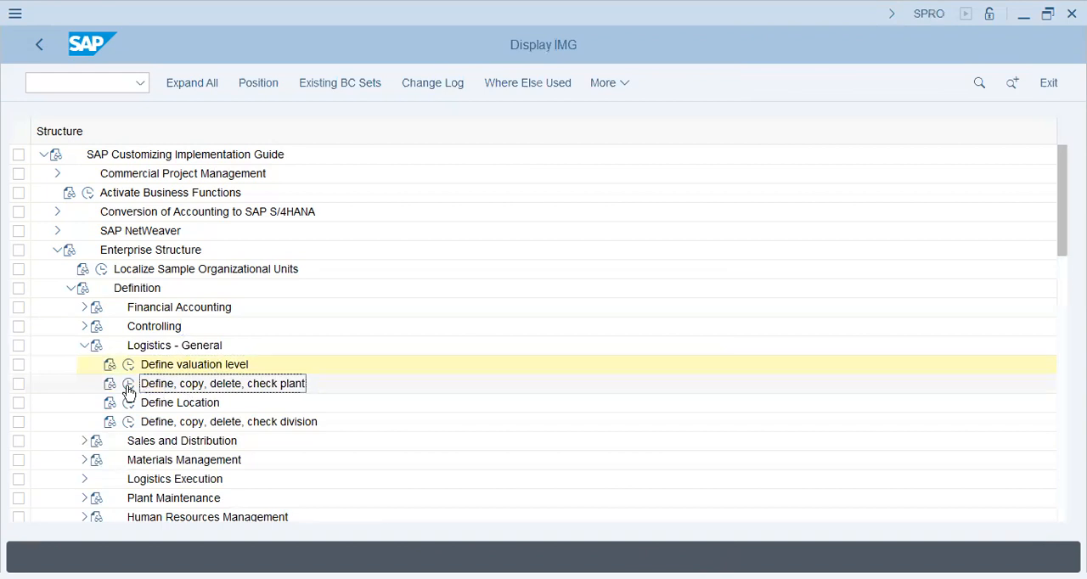
{"action": "left_click", "coordinate": [128, 384]}
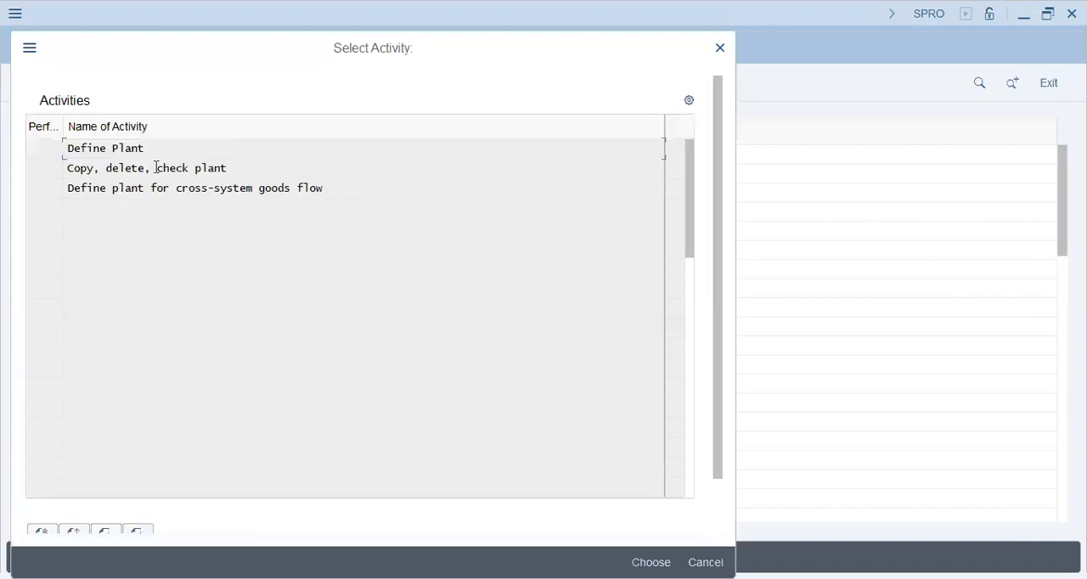
{"action": "double_click", "coordinate": [121, 148]}
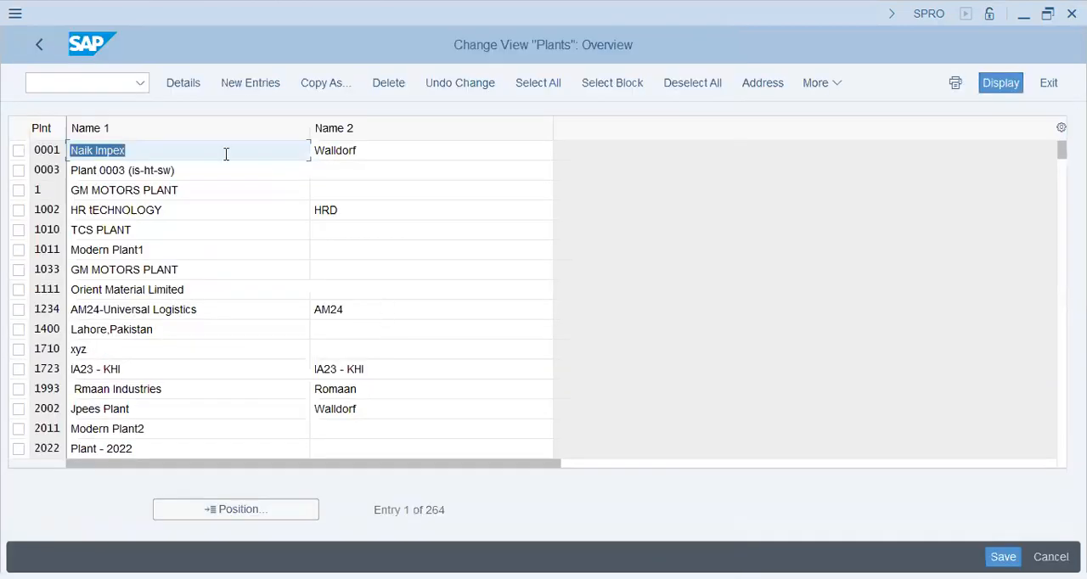
{"action": "left_click", "coordinate": [247, 82]}
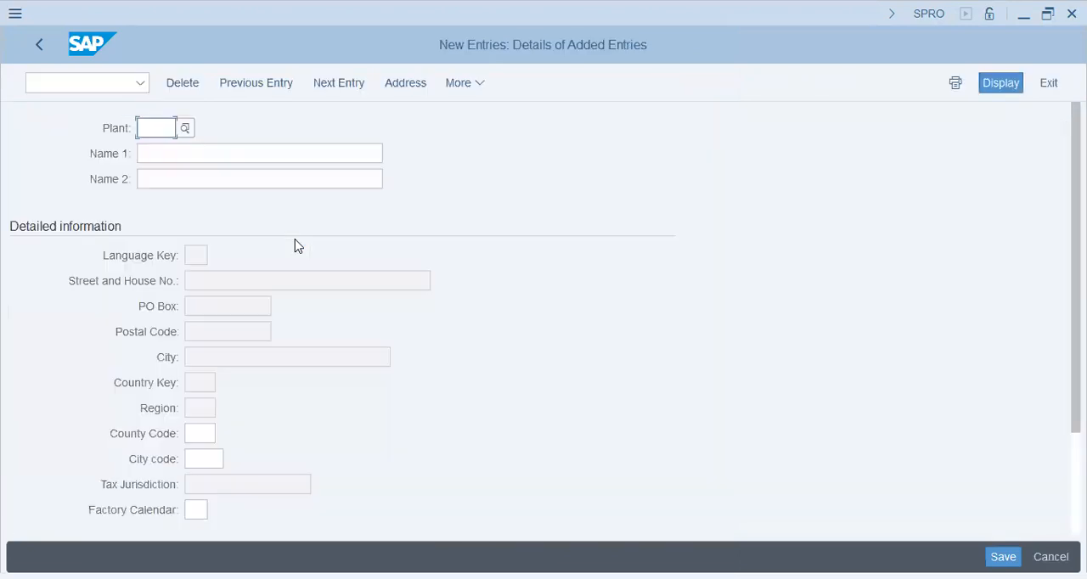
Enter plant BT63 with Name 1 "Blink Industries (Sharjah)" and Name 2 "BT63 Blink Industries"
{"action": "type", "text": "BT63"}
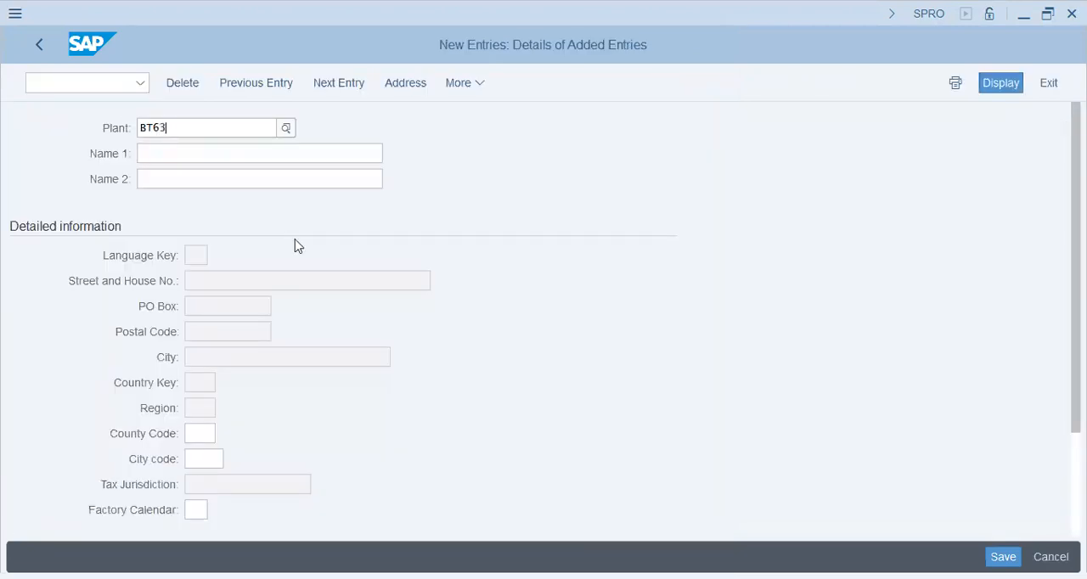
{"action": "key", "text": "Tab"}
{"action": "type", "text": "Blink Indus"}
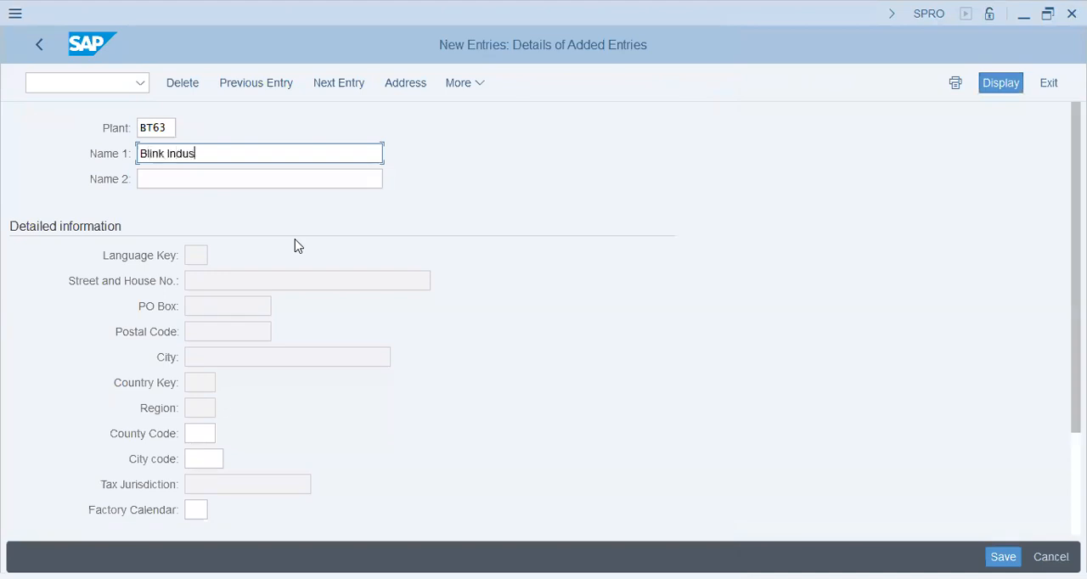
{"action": "type", "text": "tries (Sharjah"}
{"action": "key", "text": "Tab"}
{"action": "type", "text": "BT6"}
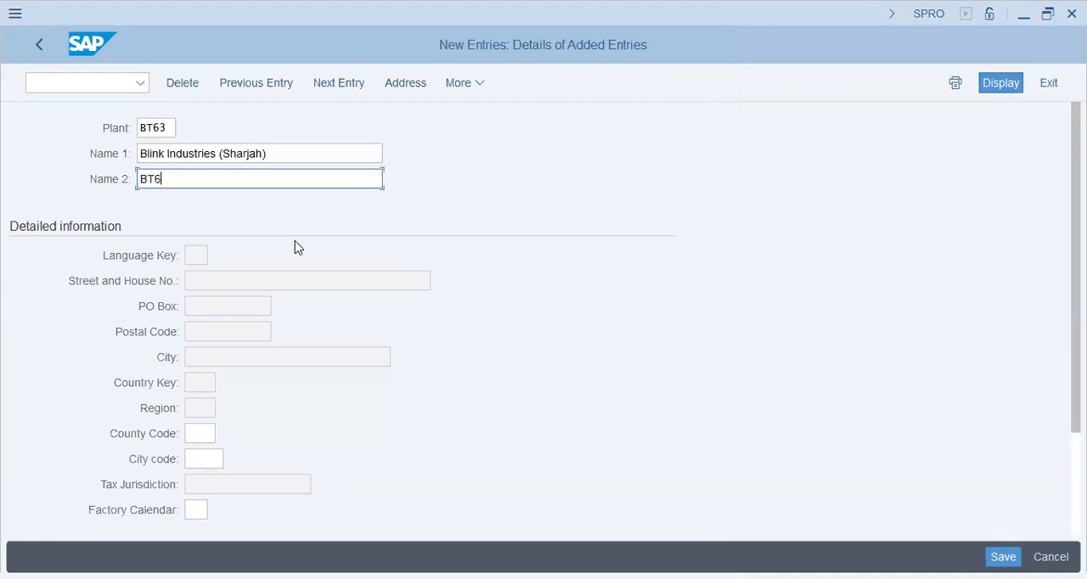
{"action": "type", "text": "3 Blink Industries"}
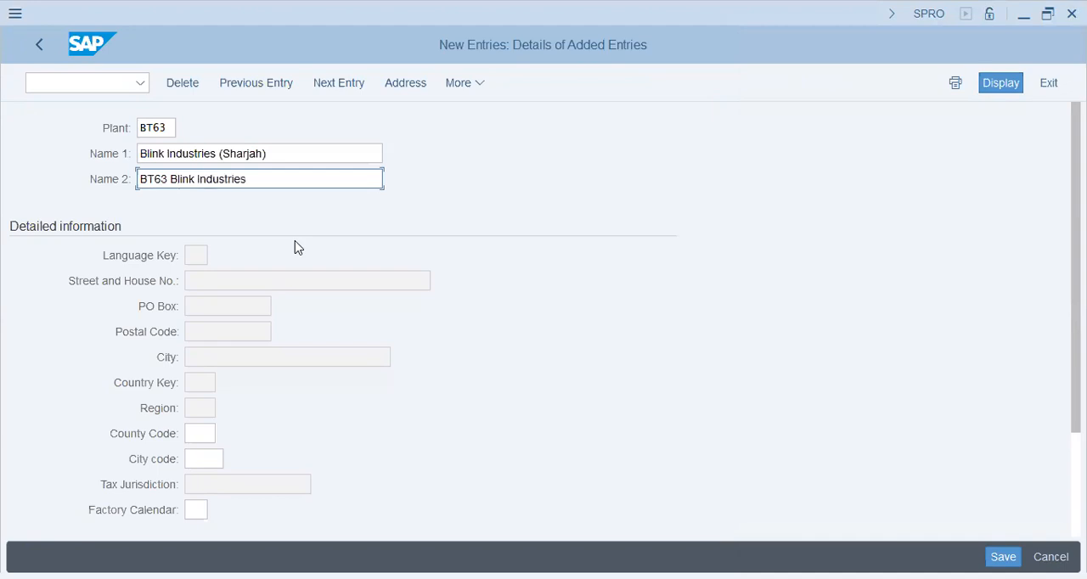
{"action": "key", "text": "Tab"}
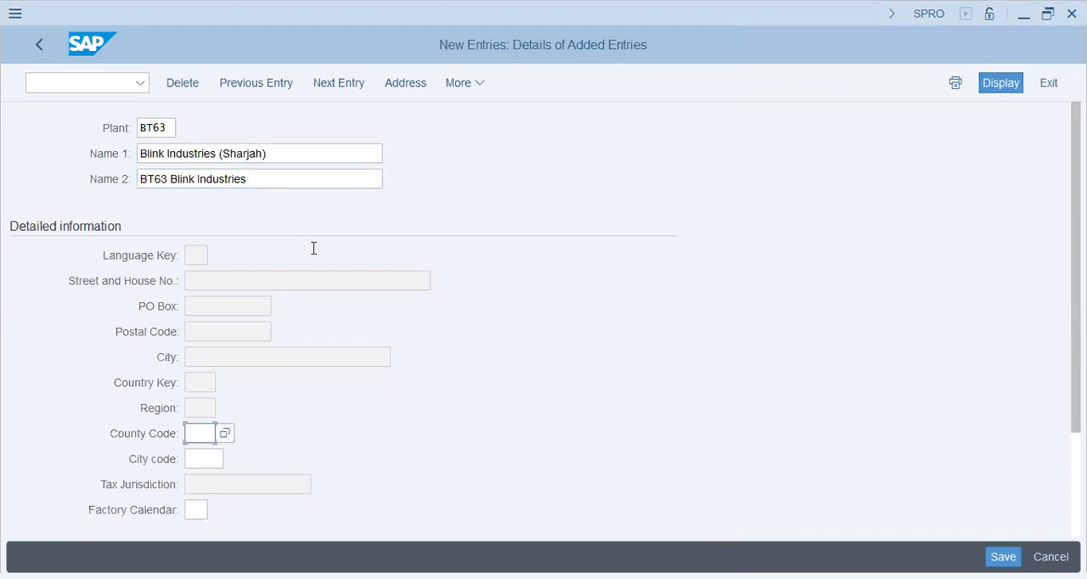
Set the plant address country to AE and save the plant under the BT63 customizing request
{"action": "scroll", "coordinate": [383, 355], "scroll_direction": "down", "scroll_amount": 2}
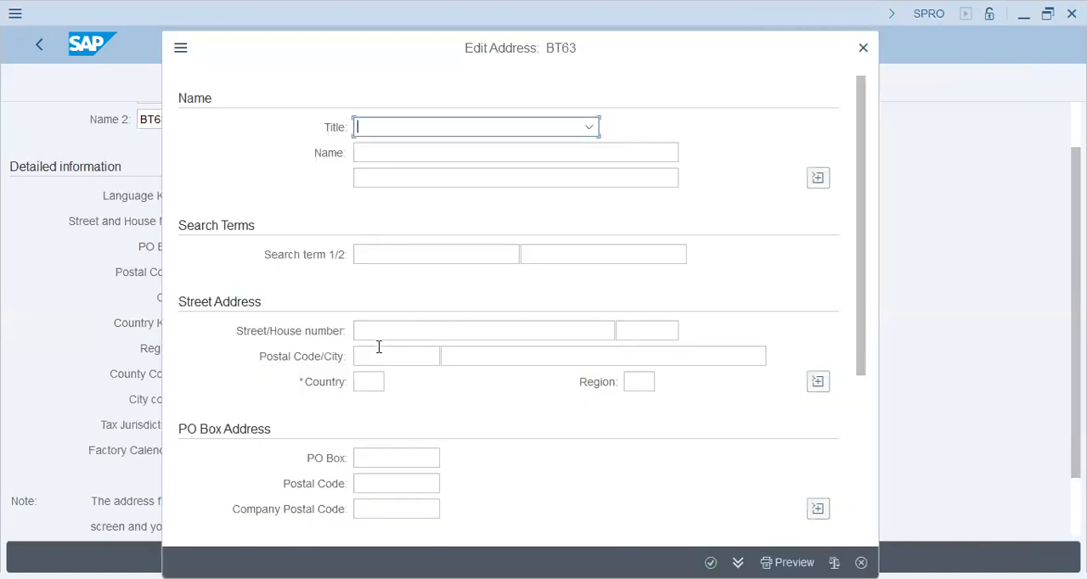
{"action": "left_click", "coordinate": [370, 382]}
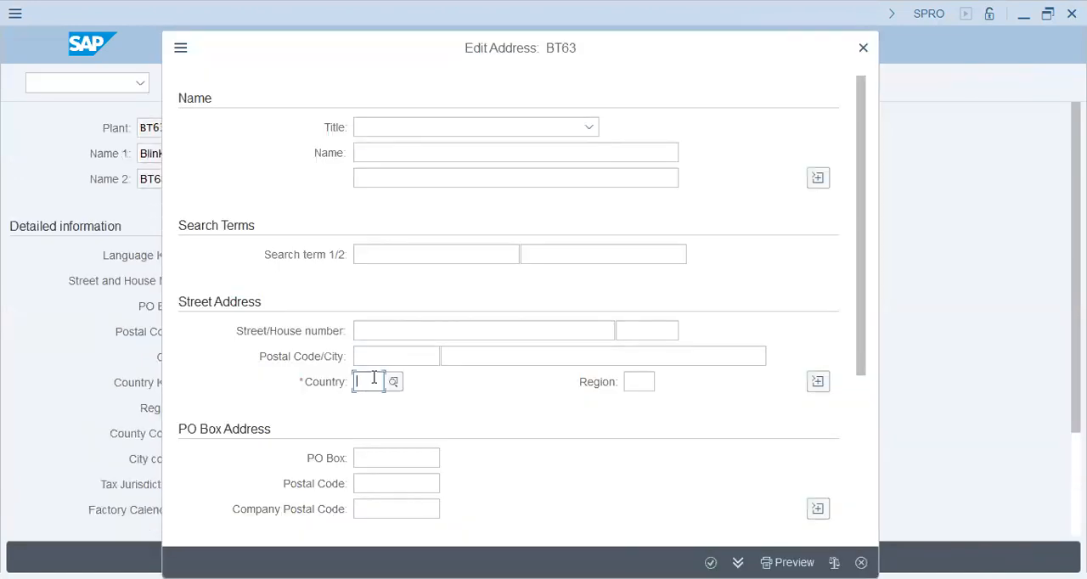
{"action": "type", "text": "ae"}
{"action": "key", "text": "Tab"}
{"action": "key", "text": "Return"}
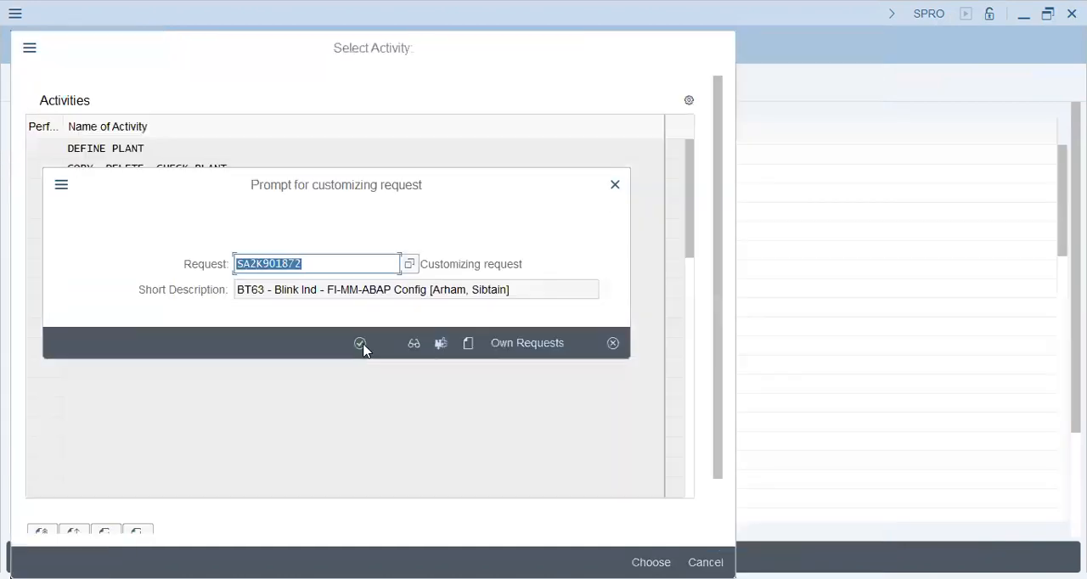
{"action": "left_click", "coordinate": [360, 344]}
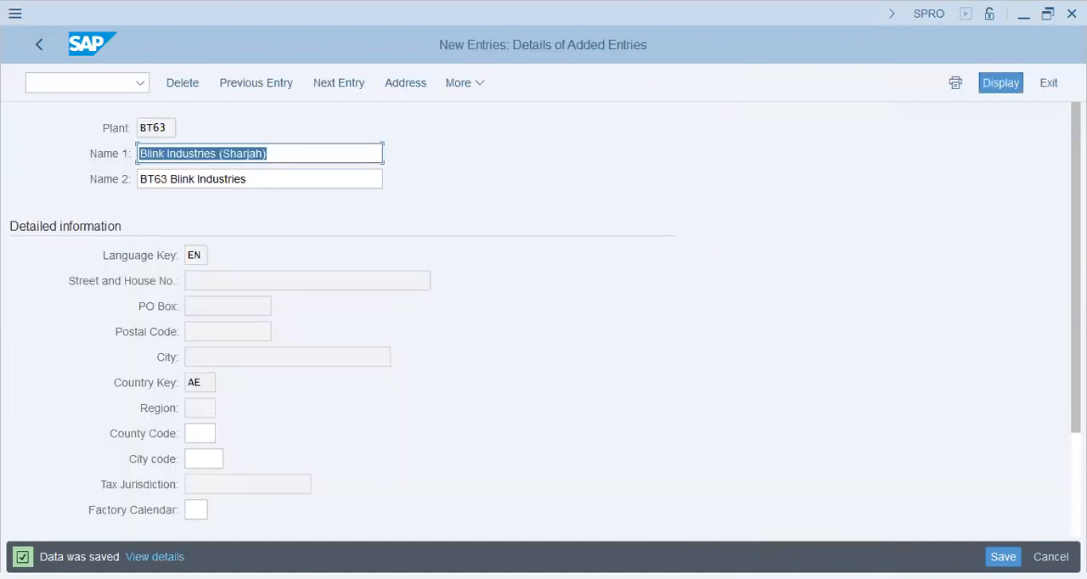
Switch to Notepad and add the line "Integration" below "config" in the notes
{"action": "key", "text": "alt+Tab"}
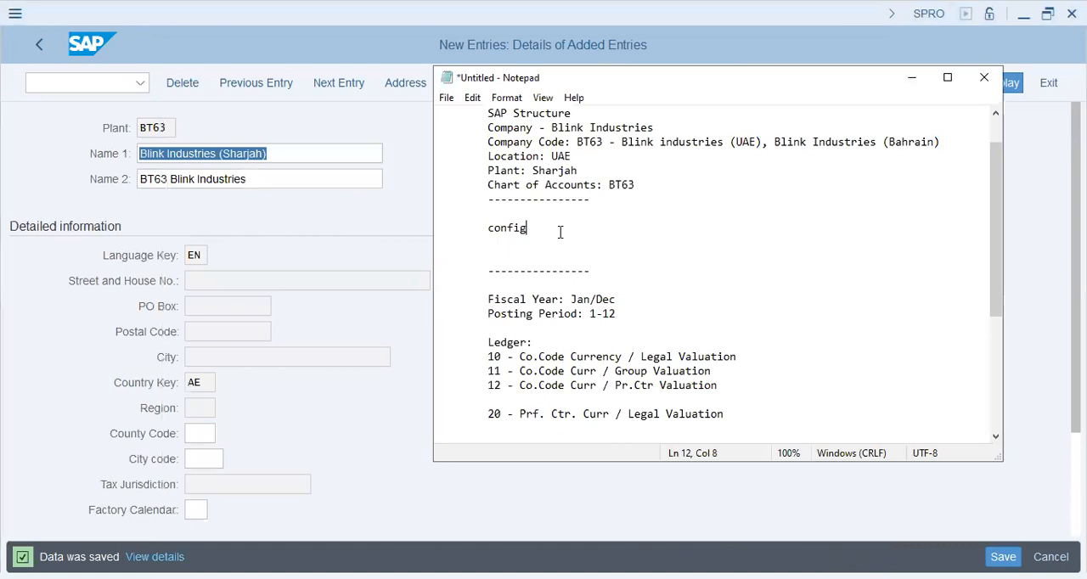
{"action": "key", "text": "Return"}
{"action": "key", "text": "Tab"}
{"action": "type", "text": "Integtrat"}
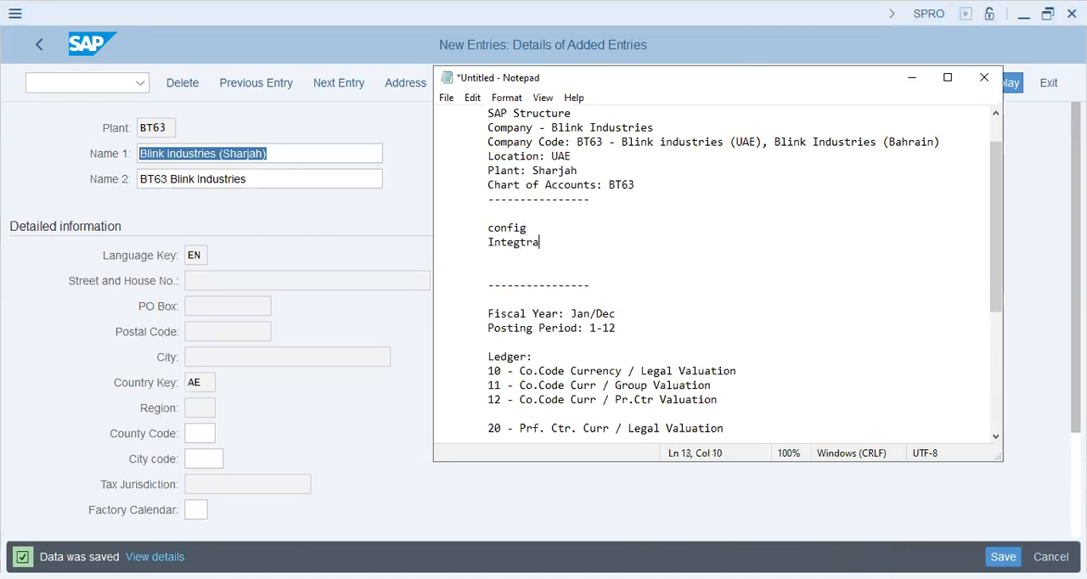
{"action": "key", "text": "BackSpace"}
{"action": "key", "text": "BackSpace"}
{"action": "key", "text": "BackSpace"}
{"action": "key", "text": "BackSpace"}
{"action": "type", "text": "ration"}
Switch back to SAP, leave the plant activity, and open Define Location under Logistics - General with a new entry
{"action": "left_click", "coordinate": [39, 46]}
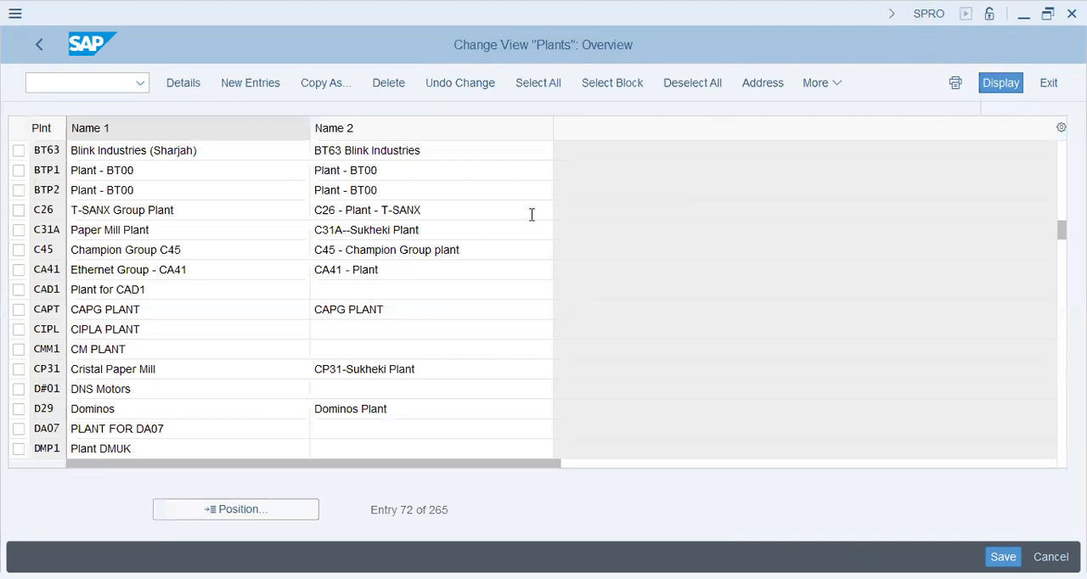
{"action": "key", "text": "F3"}
{"action": "left_click", "coordinate": [721, 48]}
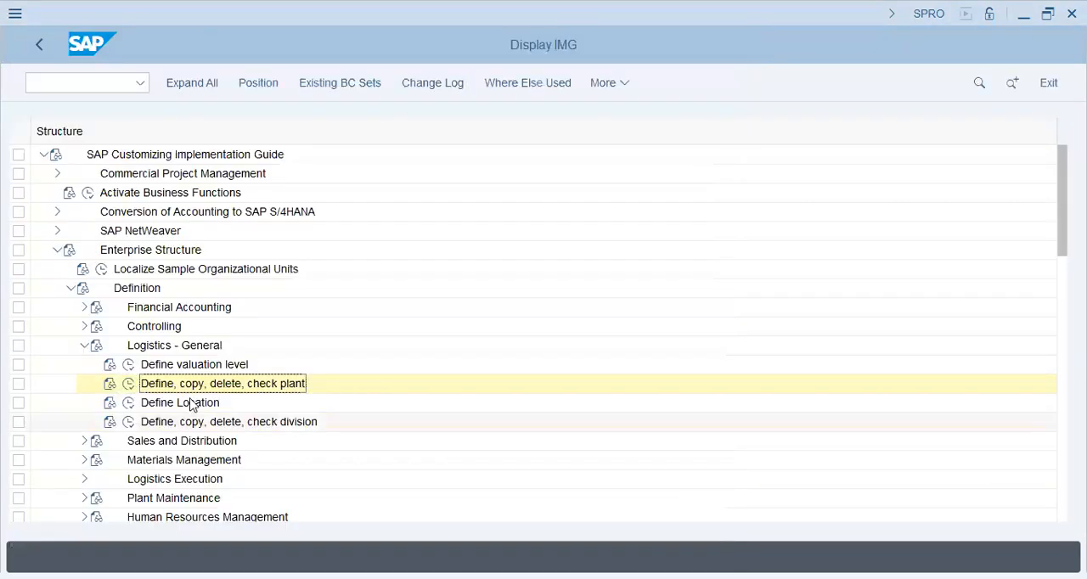
{"action": "left_click", "coordinate": [191, 405]}
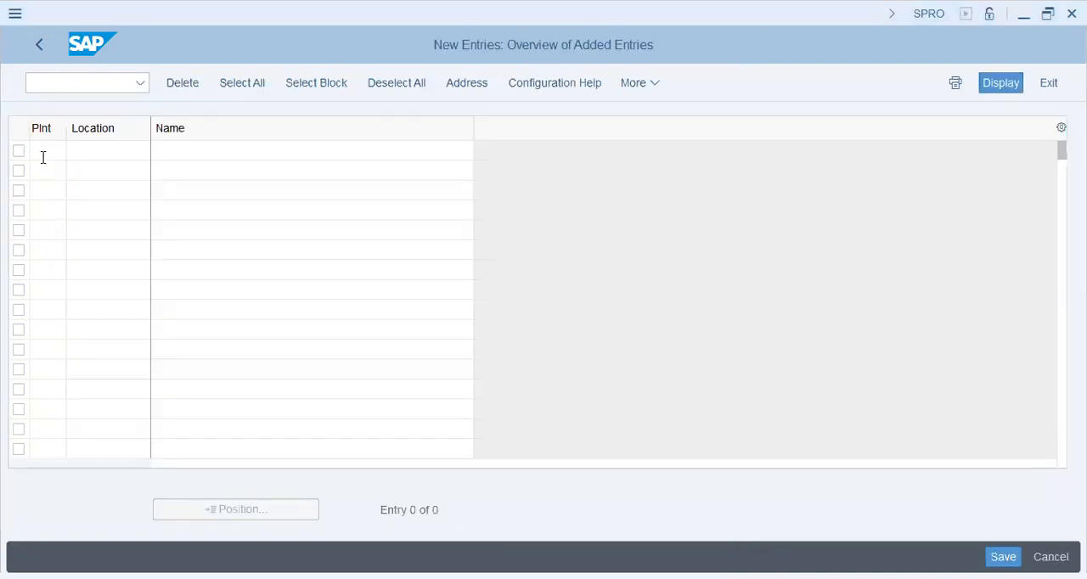
{"action": "left_click", "coordinate": [44, 157]}
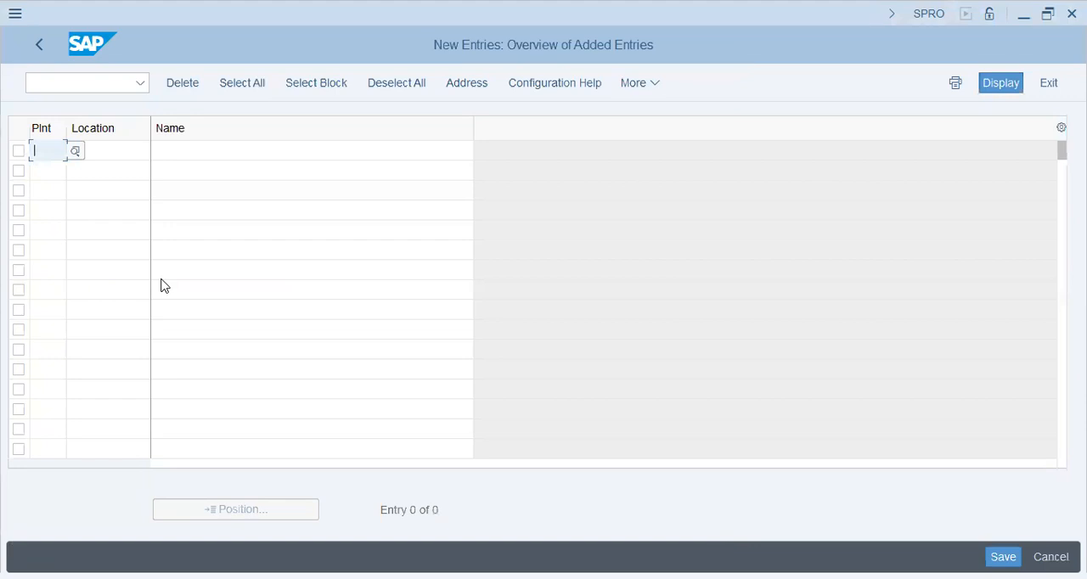
Enter plant BT63 and location SHJ in the first row of the new location entries
{"action": "type", "text": "bt6"}
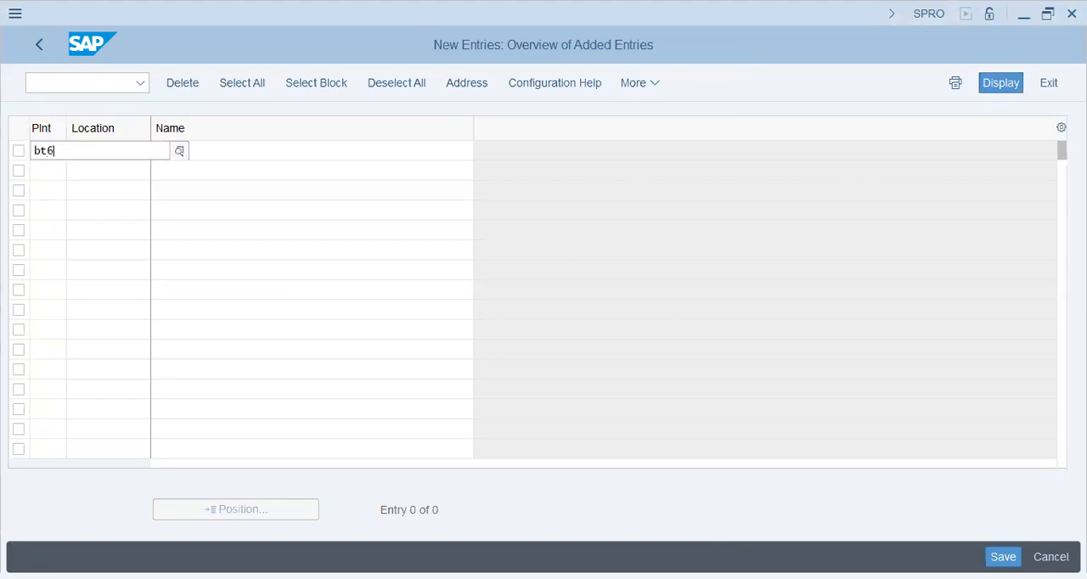
{"action": "type", "text": "3"}
{"action": "key", "text": "Return"}
{"action": "type", "text": "sharjah"}
{"action": "key", "text": "BackSpace"}
{"action": "key", "text": "BackSpace"}
{"action": "key", "text": "BackSpace"}
{"action": "key", "text": "BackSpace"}
{"action": "key", "text": "BackSpace"}
{"action": "key", "text": "BackSpace"}
{"action": "type", "text": "j"}
Name the SHJ location "BT63 - Sharjah Plant - Blink Industry" and bring up its address form
{"action": "key", "text": "BackSpace"}
{"action": "type", "text": "hj"}
{"action": "key", "text": "Tab"}
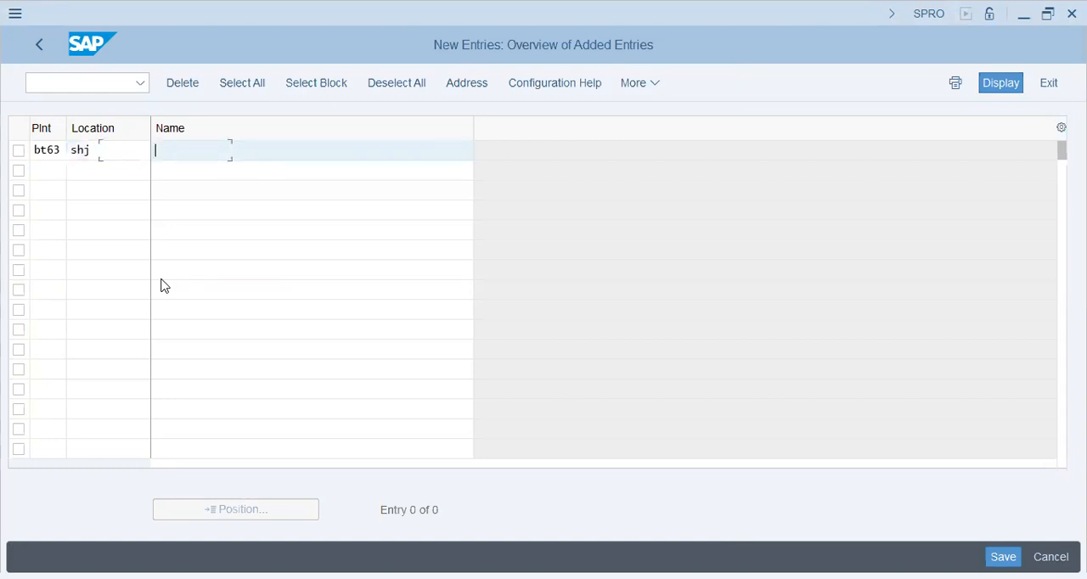
{"action": "type", "text": "BT63"}
{"action": "key", "text": "BackSpace"}
{"action": "key", "text": "BackSpace"}
{"action": "type", "text": "63 - Sarj"}
{"action": "key", "text": "BackSpace"}
{"action": "key", "text": "BackSpace"}
{"action": "key", "text": "BackSpace"}
{"action": "type", "text": "harjah B"}
{"action": "key", "text": "BackSpace"}
{"action": "type", "text": "Pl"}
{"action": "key", "text": "BackSpace"}
{"action": "type", "text": "l"}
{"action": "key", "text": "BackSpace"}
{"action": "type", "text": "ant - Blink Industry"}
{"action": "key", "text": "Return"}
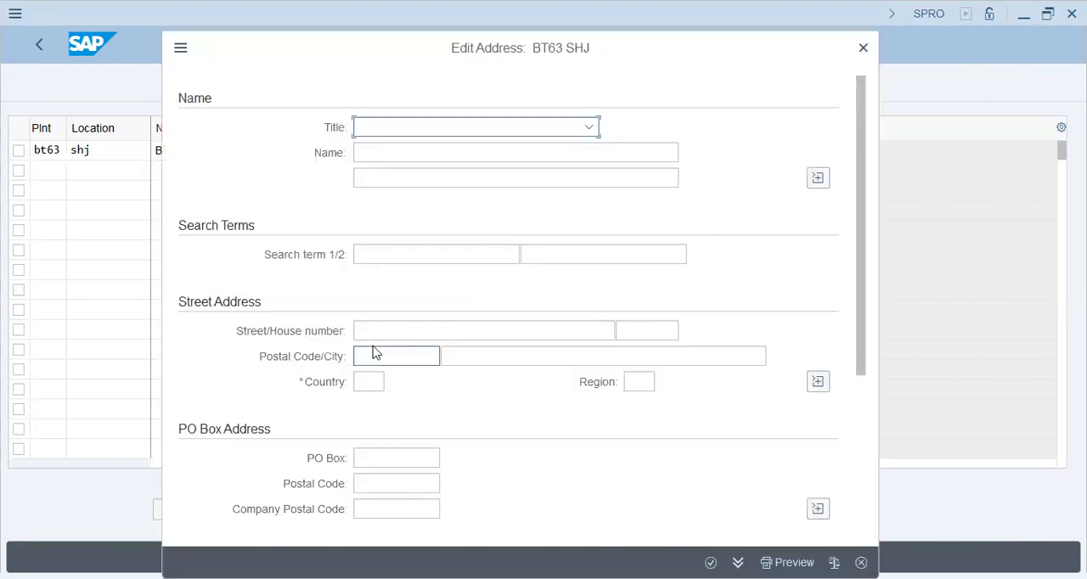
Save the SHJ location with country AE under the BT63 customizing request and return to the IMG structure
{"action": "left_click", "coordinate": [370, 381]}
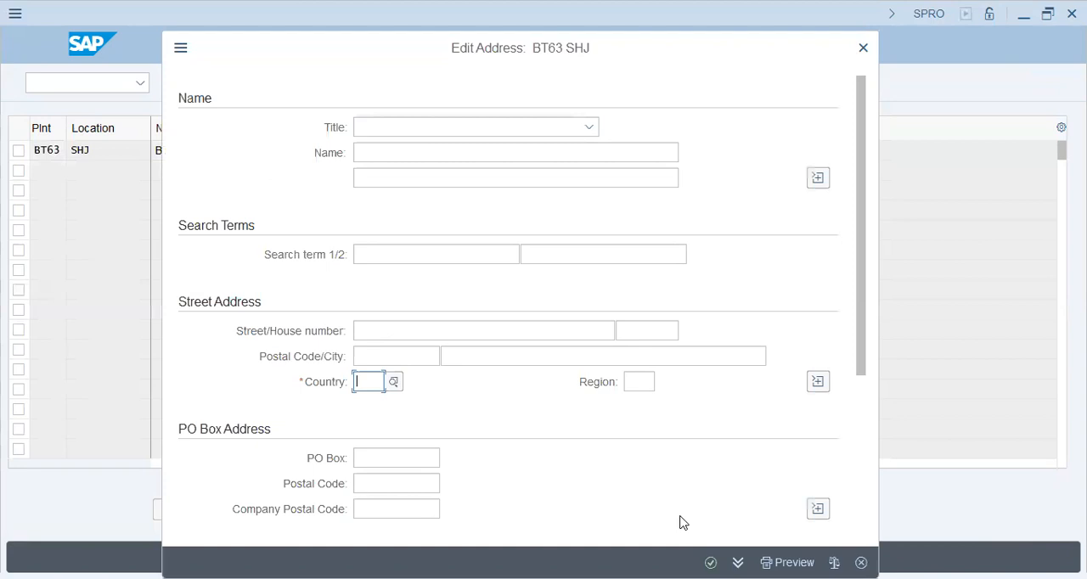
{"action": "type", "text": "ae"}
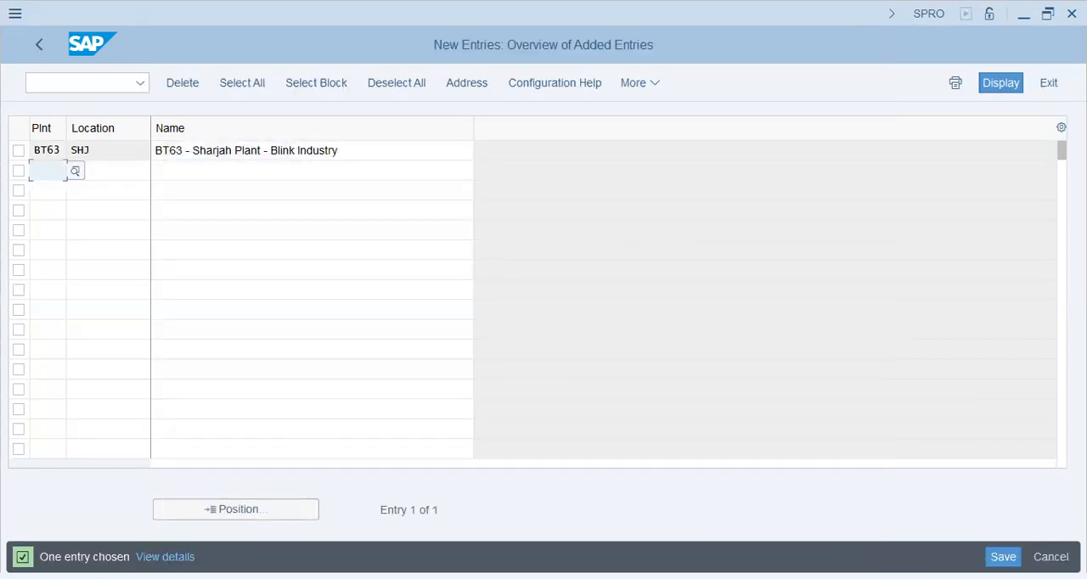
{"action": "left_click", "coordinate": [1001, 556]}
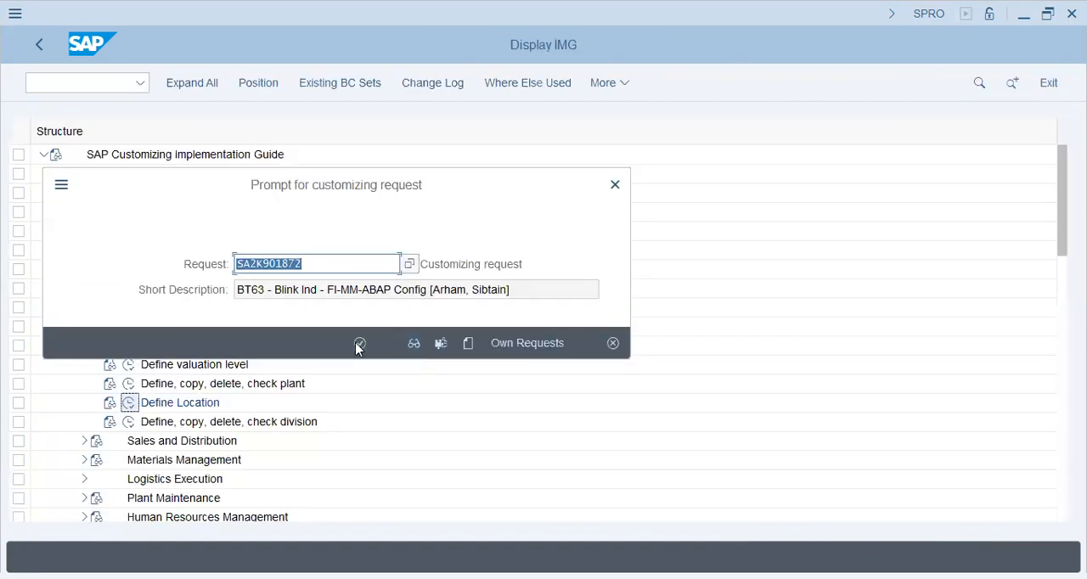
{"action": "left_click", "coordinate": [359, 344]}
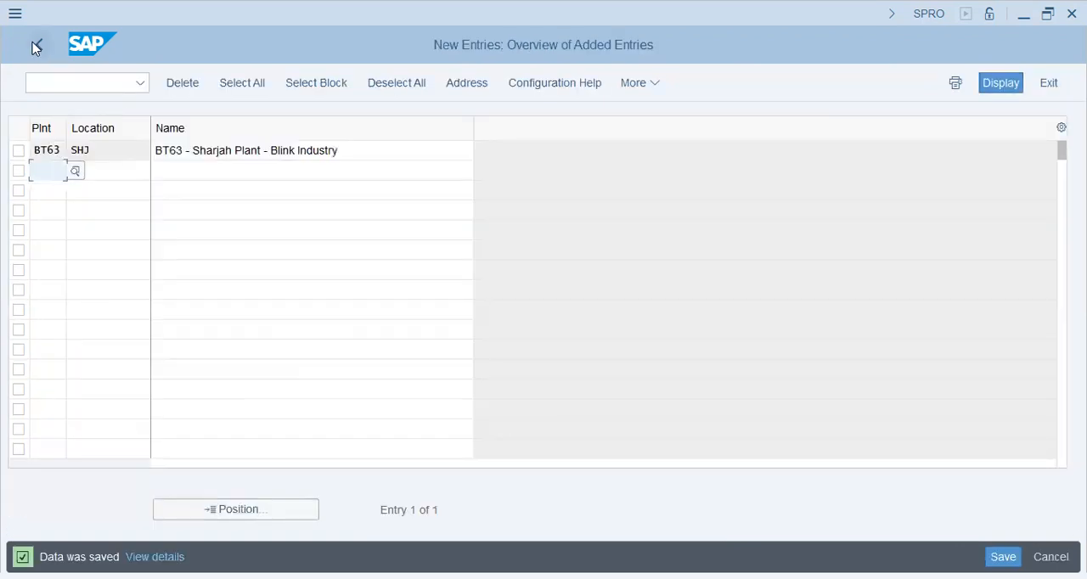
{"action": "left_click", "coordinate": [35, 46]}
{"action": "left_click", "coordinate": [35, 44]}
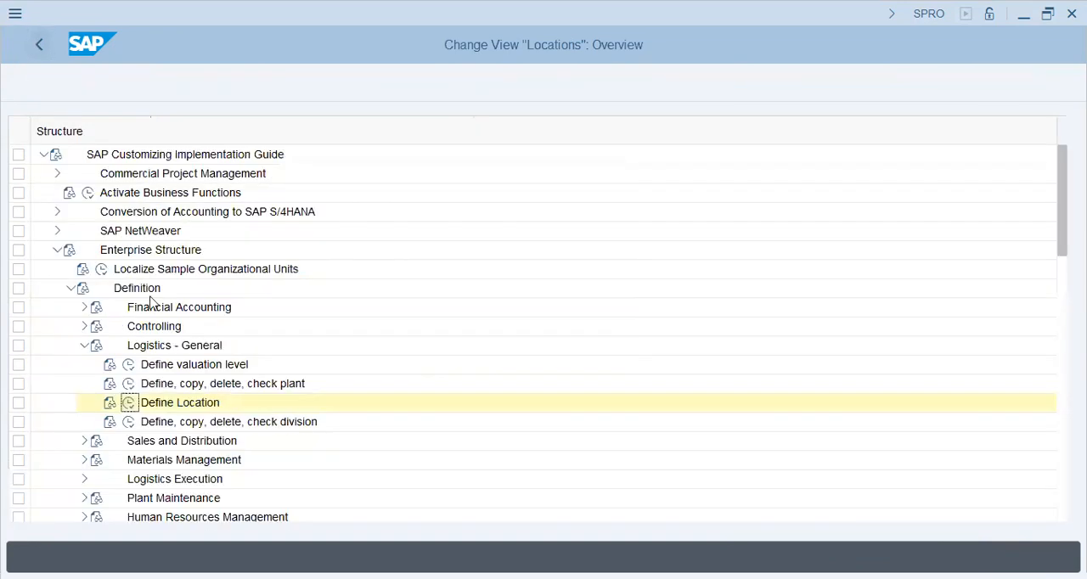
Look over the division and Sales and Distribution entries under Definition, and check the SAP structure notes in Notepad
{"action": "left_click", "coordinate": [191, 423]}
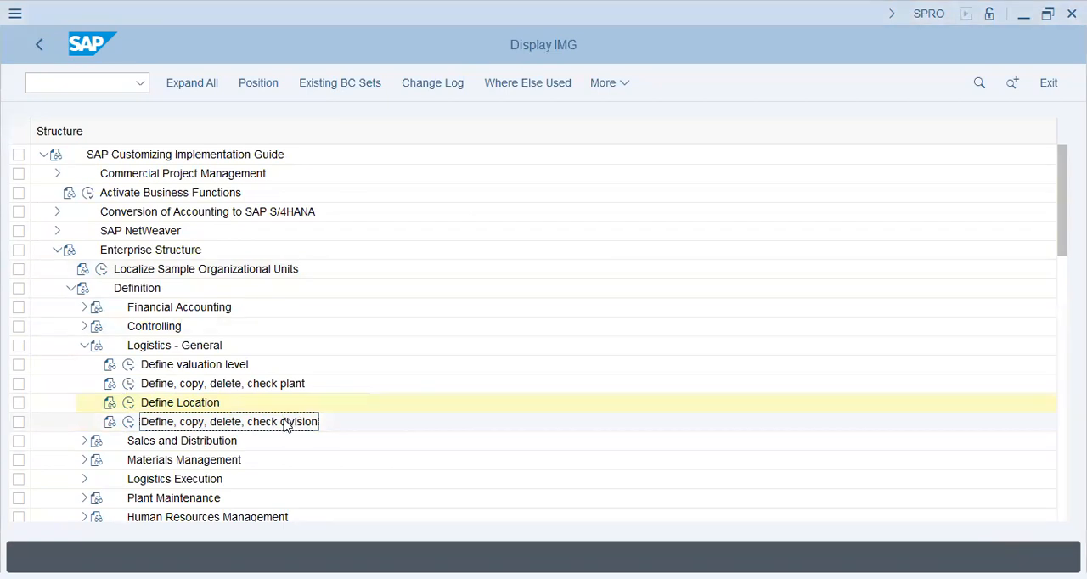
{"action": "left_click", "coordinate": [212, 406]}
{"action": "left_click", "coordinate": [227, 426]}
{"action": "scroll", "coordinate": [231, 424], "scroll_direction": "down", "scroll_amount": 3}
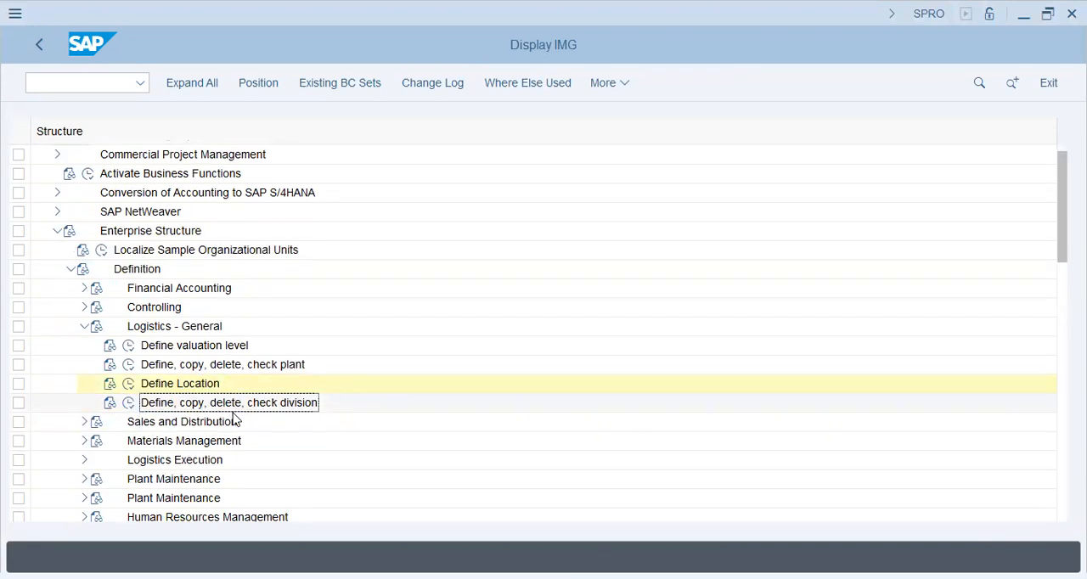
{"action": "left_click", "coordinate": [194, 384]}
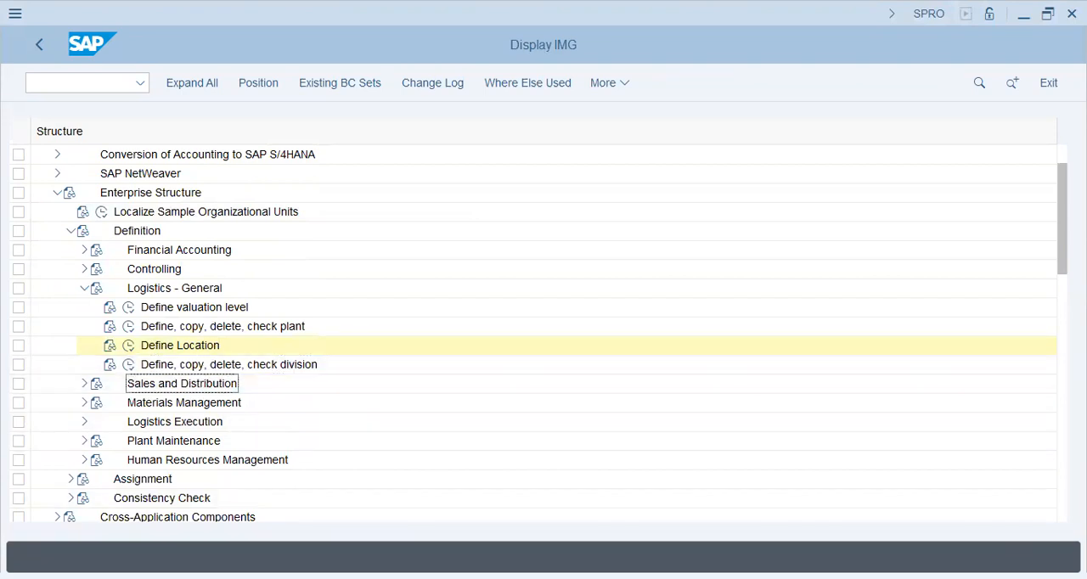
{"action": "key", "text": "alt+Tab"}
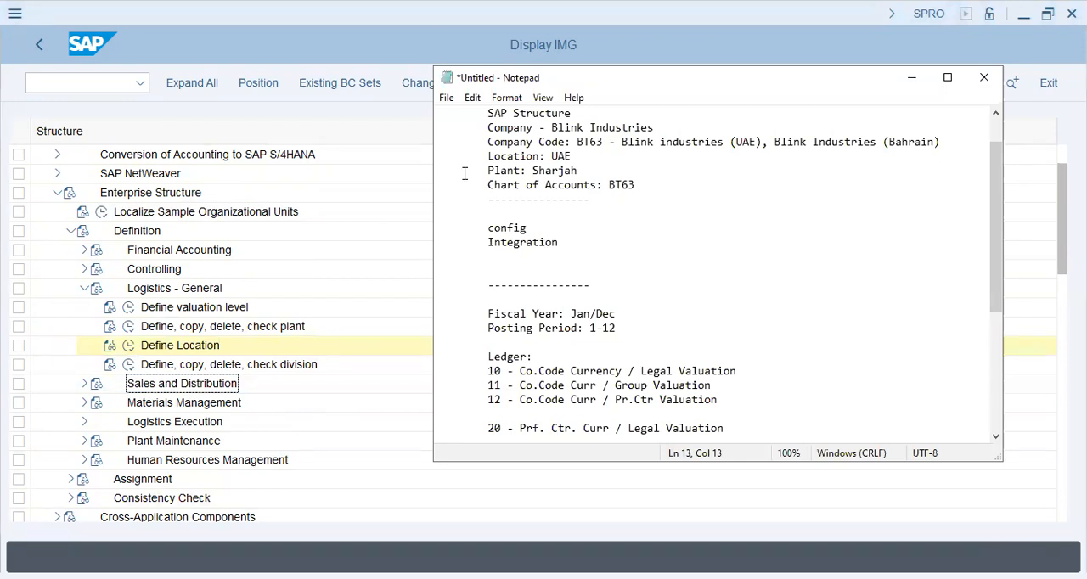
Back in the SAP IMG structure, collapse Definition and expand Financial Accounting under Assignment
{"action": "left_click", "coordinate": [85, 289]}
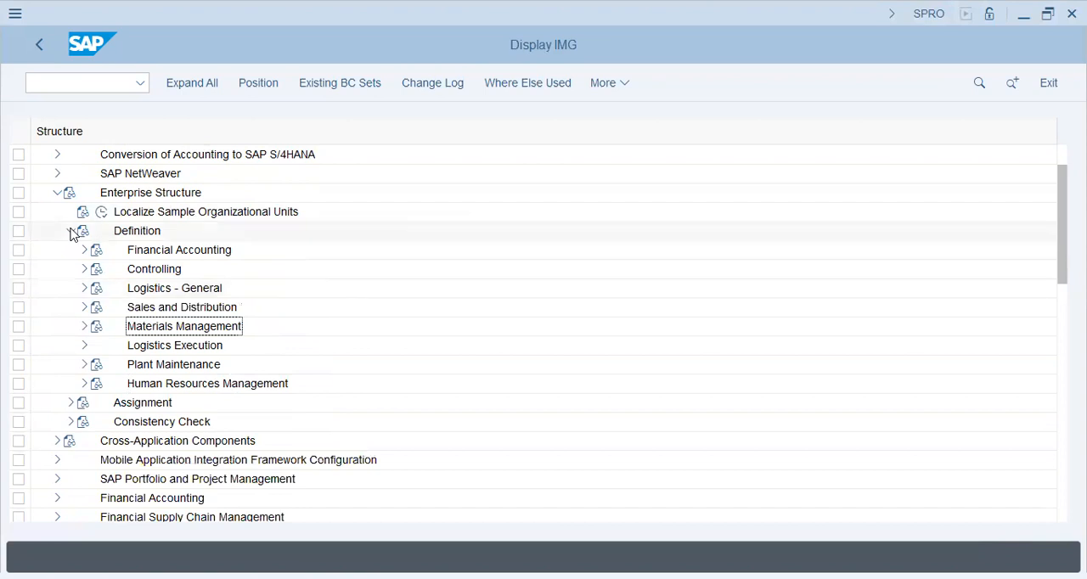
{"action": "left_click", "coordinate": [70, 231]}
{"action": "left_click", "coordinate": [71, 250]}
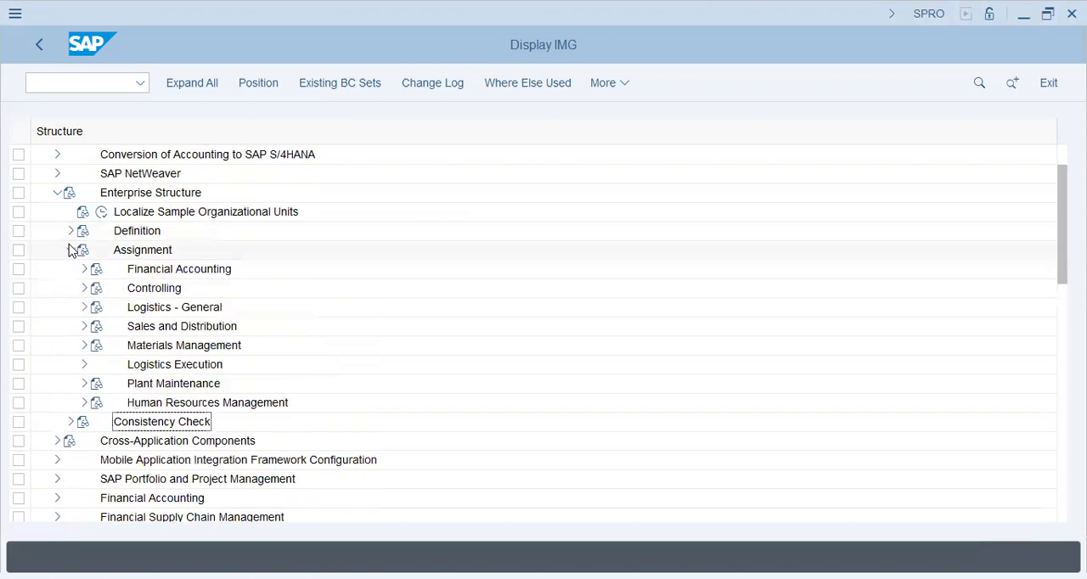
{"action": "left_click", "coordinate": [145, 269]}
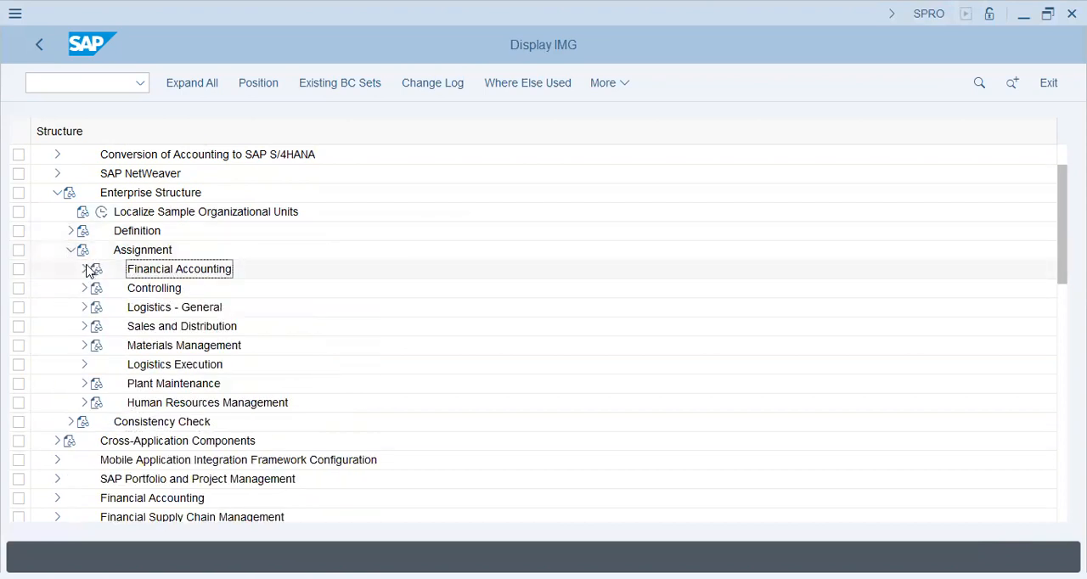
{"action": "left_click", "coordinate": [85, 269]}
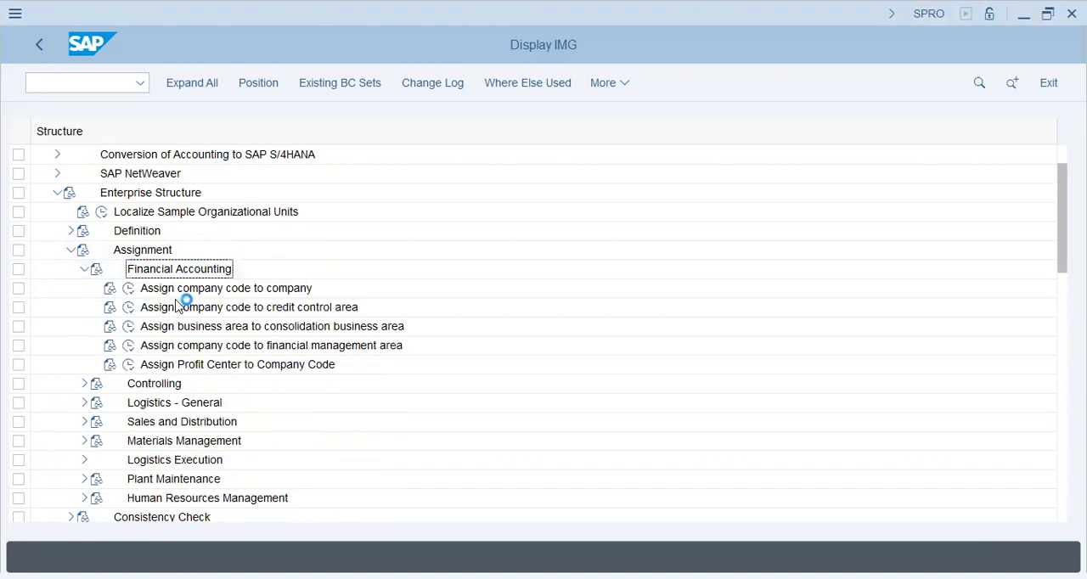
Execute the Assign company code to company activity and position the list at company code BT63
{"action": "left_click", "coordinate": [130, 290]}
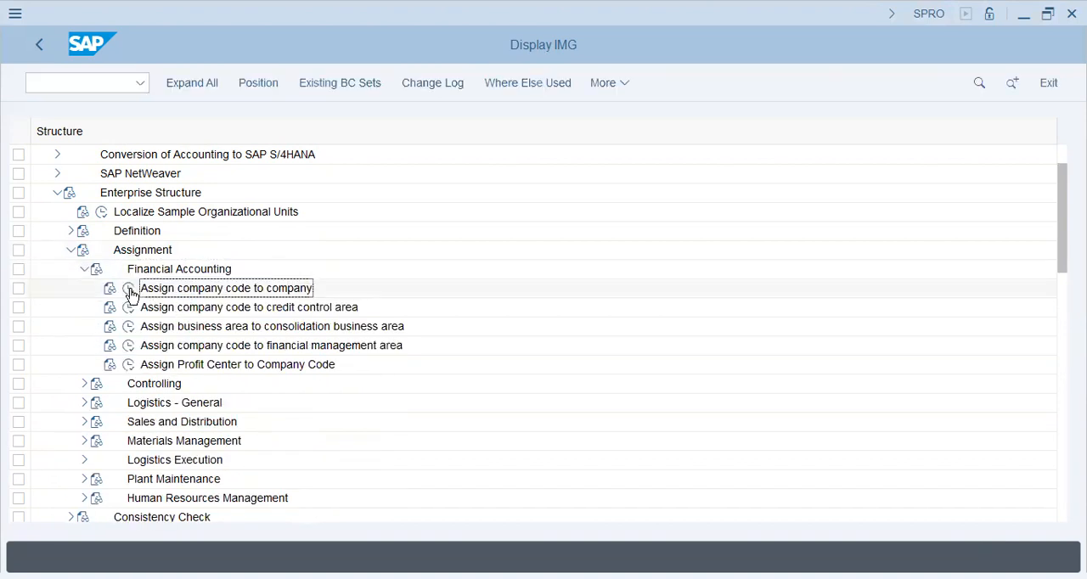
{"action": "left_click", "coordinate": [129, 289]}
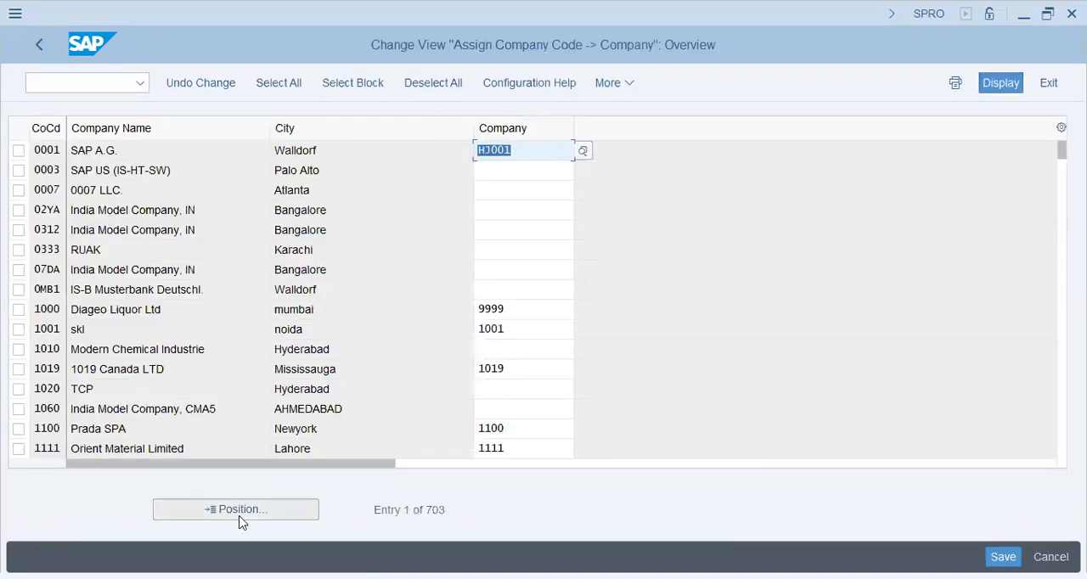
{"action": "left_click", "coordinate": [239, 518]}
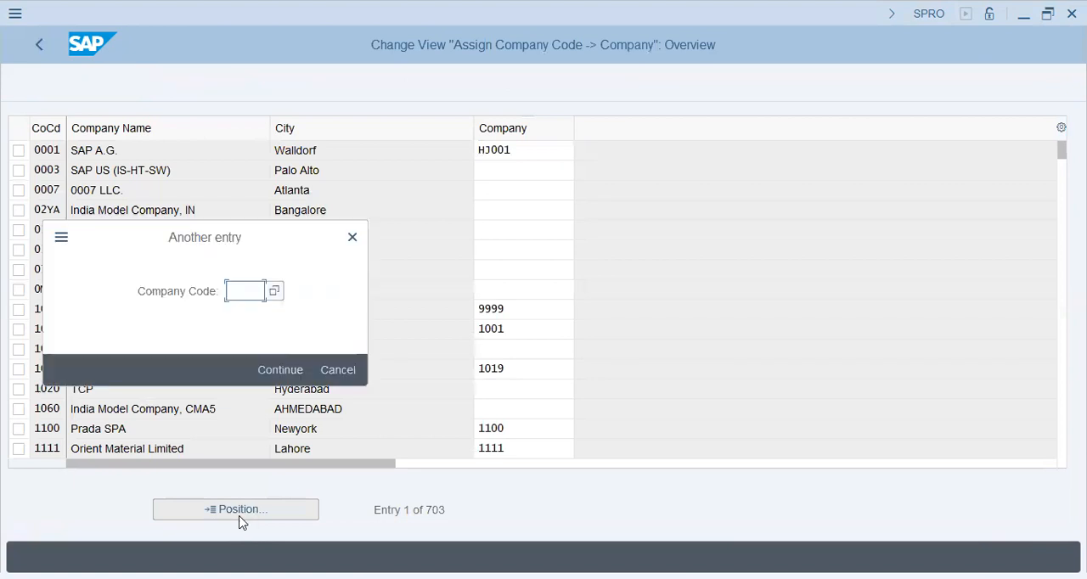
{"action": "type", "text": "bt6"}
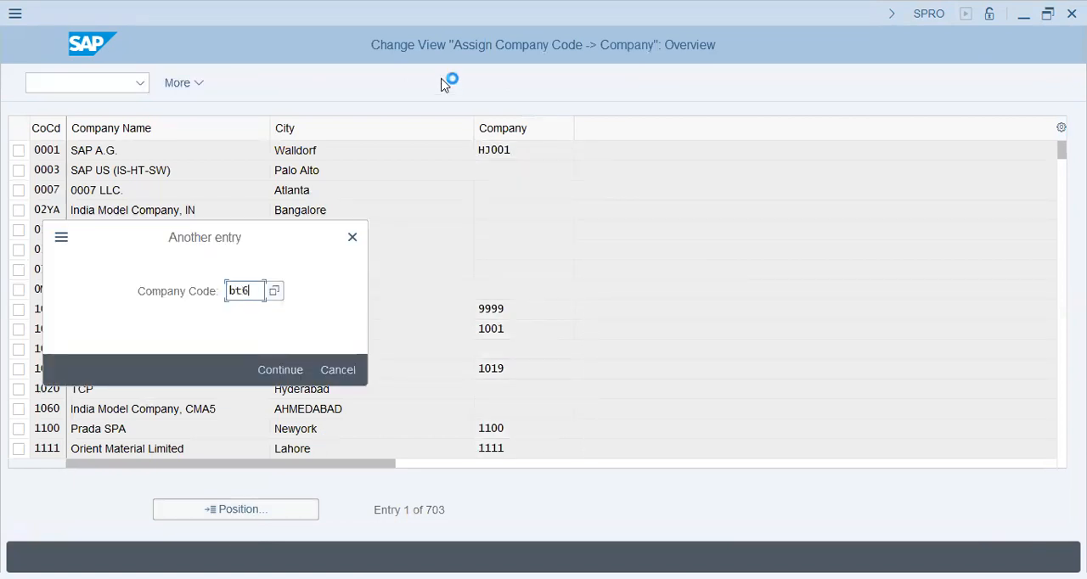
{"action": "type", "text": "3"}
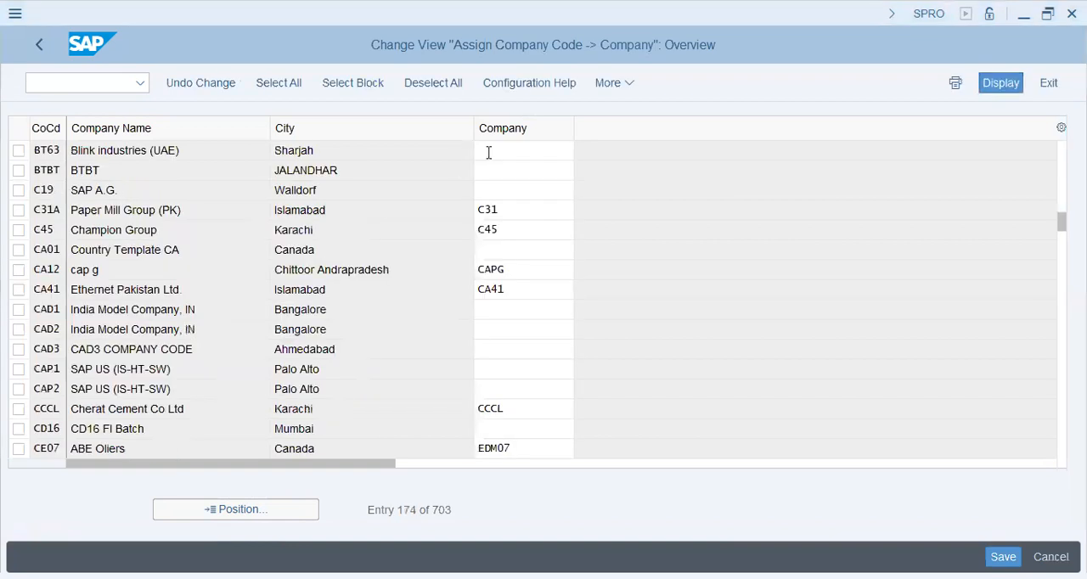
Assign company BT63 to the Blink industries (UAE) company code and accept the entry
{"action": "left_click", "coordinate": [549, 174]}
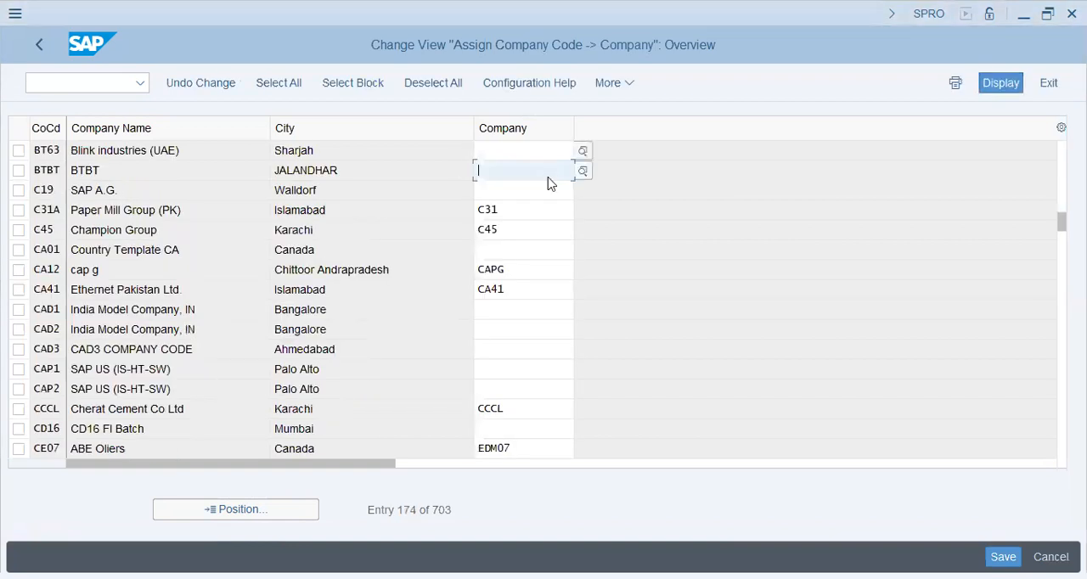
{"action": "left_click", "coordinate": [549, 177]}
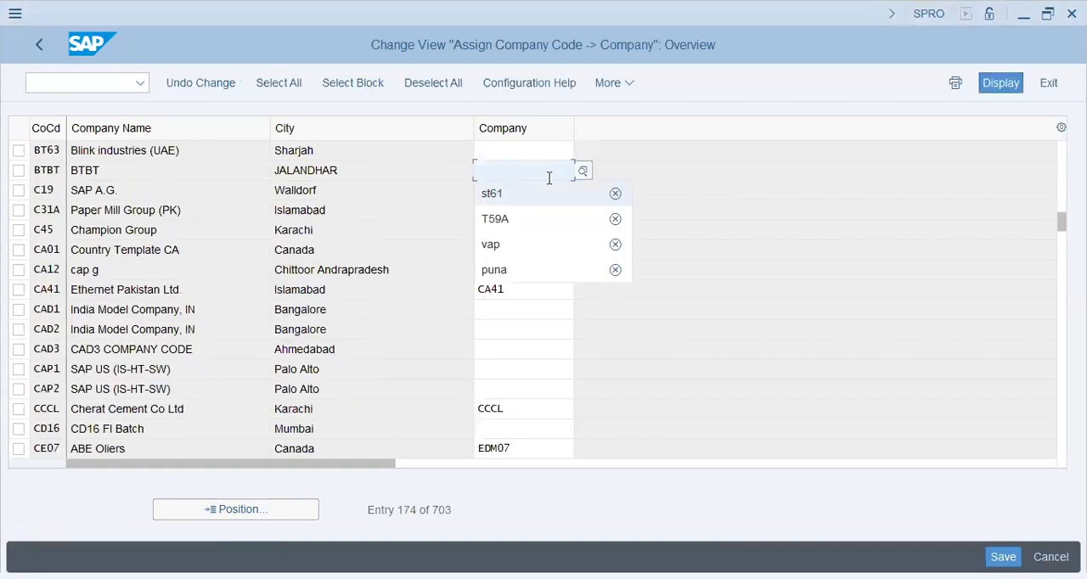
{"action": "key", "text": "Up"}
{"action": "type", "text": "bt6"}
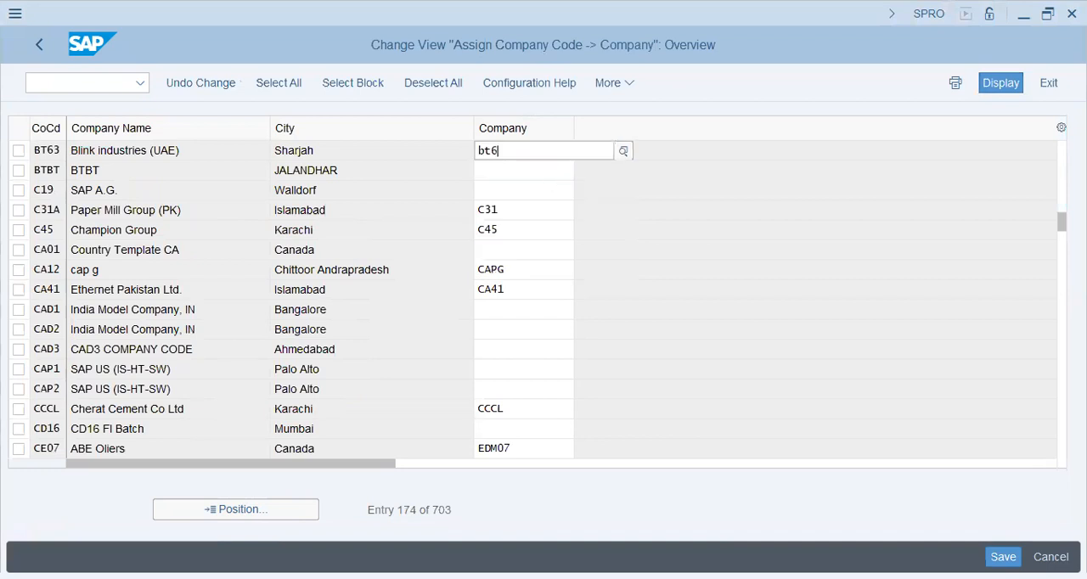
{"action": "type", "text": "3"}
{"action": "key", "text": "Return"}
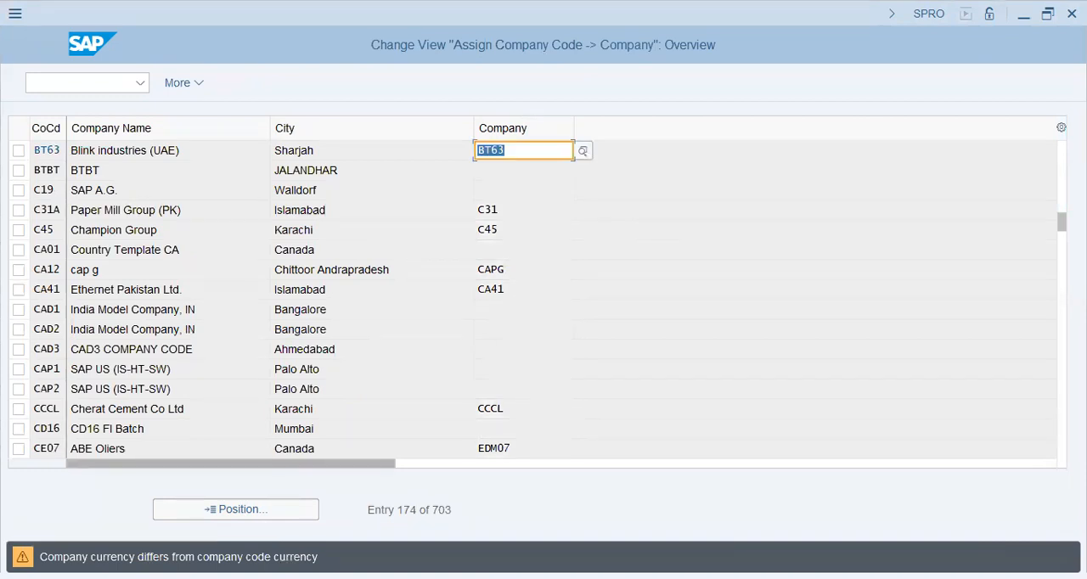
{"action": "key", "text": "Return"}
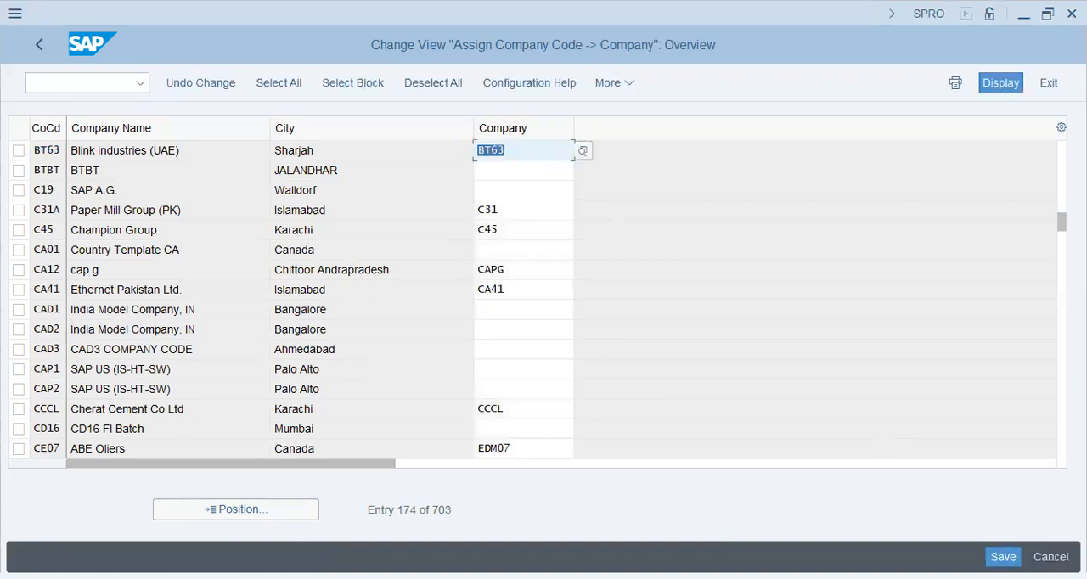
Save the company assignment under the BT63 customizing request and return to the IMG structure
{"action": "left_click", "coordinate": [1003, 557]}
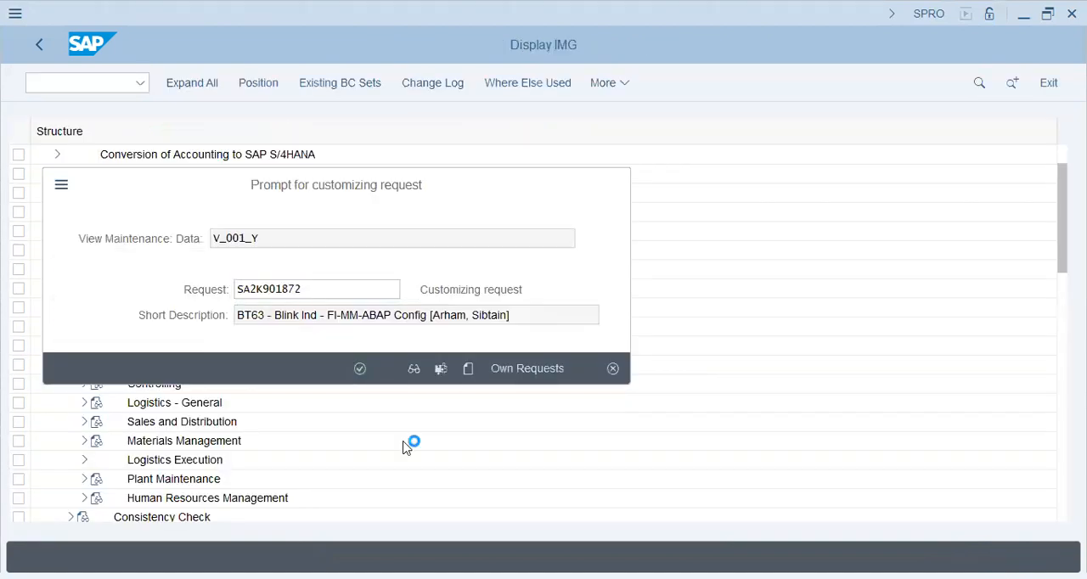
{"action": "key", "text": "Return"}
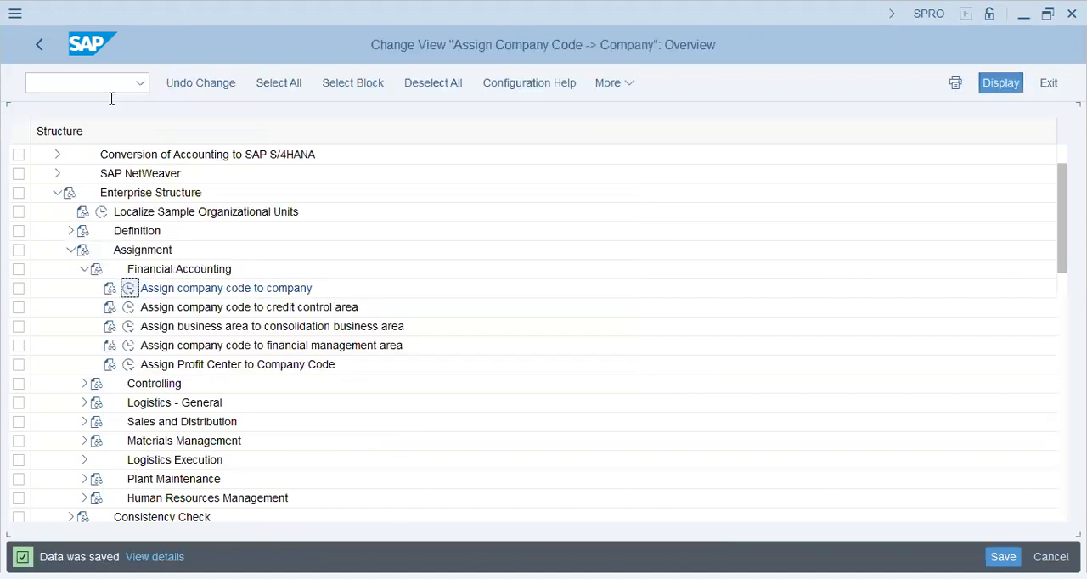
{"action": "left_click", "coordinate": [36, 46]}
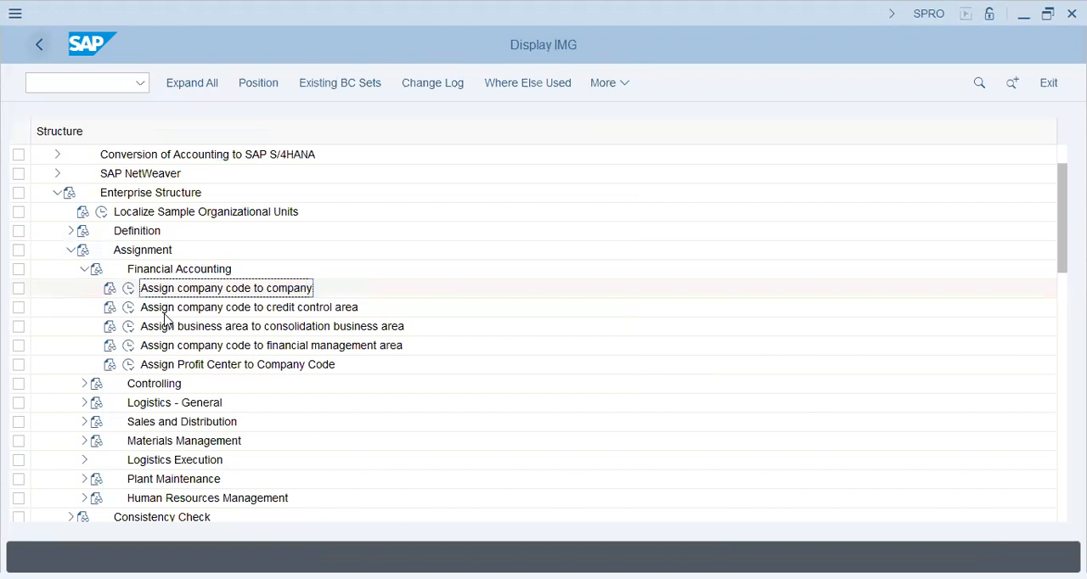
Open the plant to company code assignment under Logistics - General and add a new entry pairing company code BT63 with plant BT63
{"action": "left_click", "coordinate": [84, 269]}
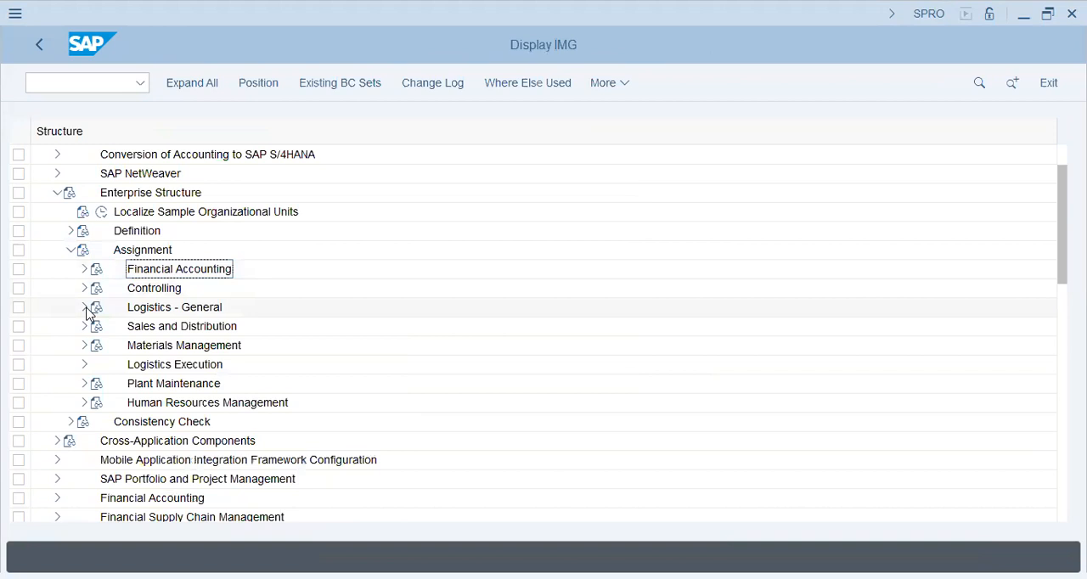
{"action": "left_click", "coordinate": [85, 308]}
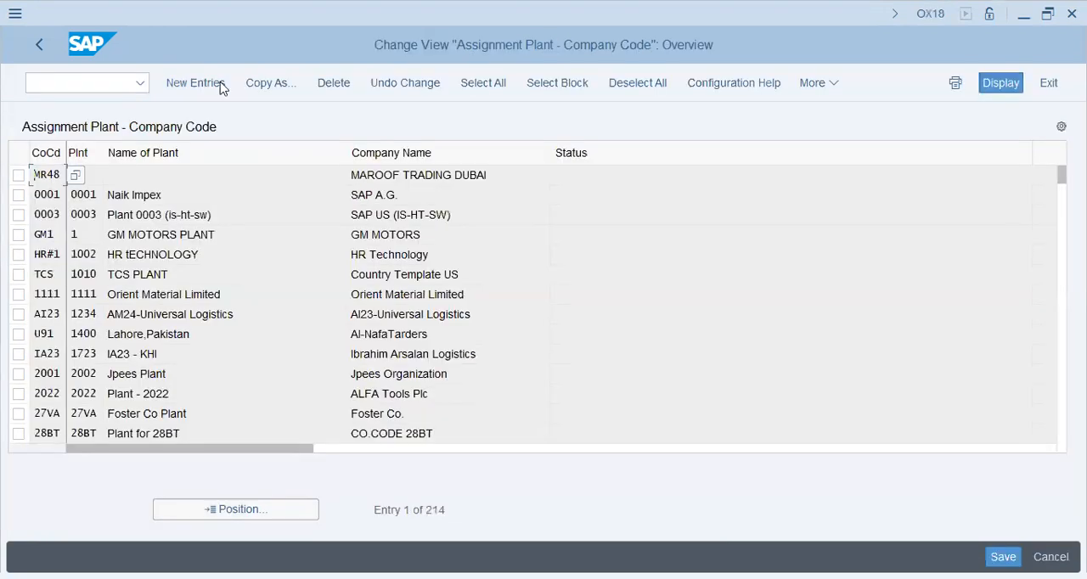
{"action": "left_click", "coordinate": [218, 82]}
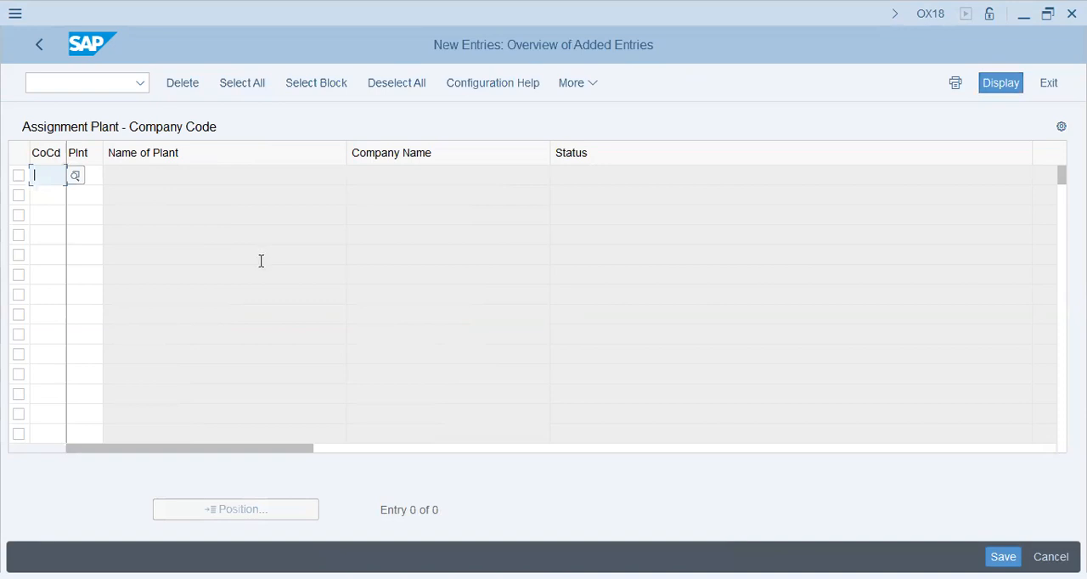
{"action": "type", "text": "bt63"}
{"action": "key", "text": "Tab"}
{"action": "type", "text": "bt63"}
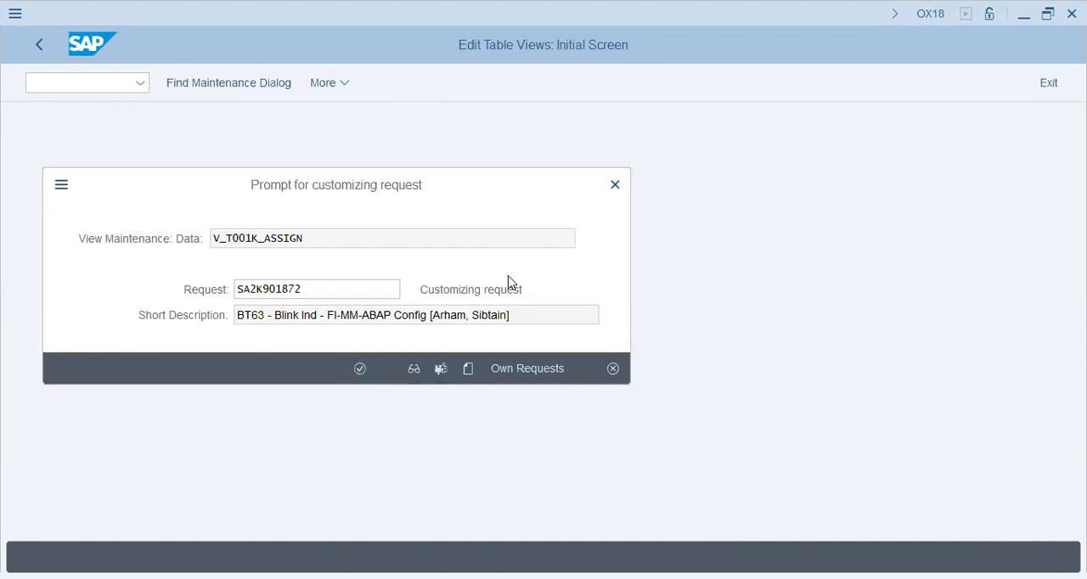
Save the plant assignment under the BT63 customizing request and go back to the IMG structure
{"action": "key", "text": "Return"}
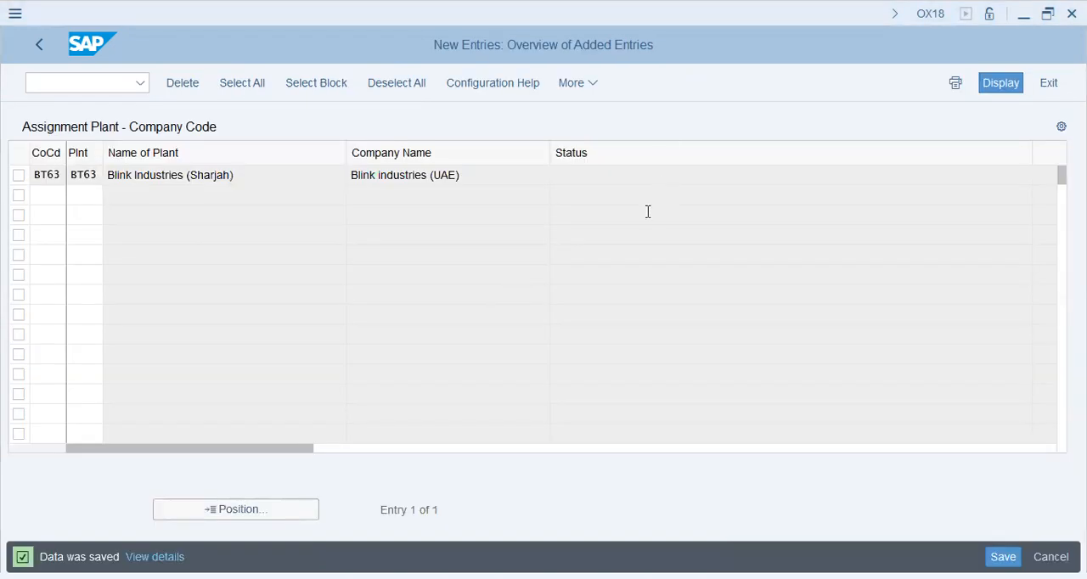
{"action": "left_click", "coordinate": [35, 50]}
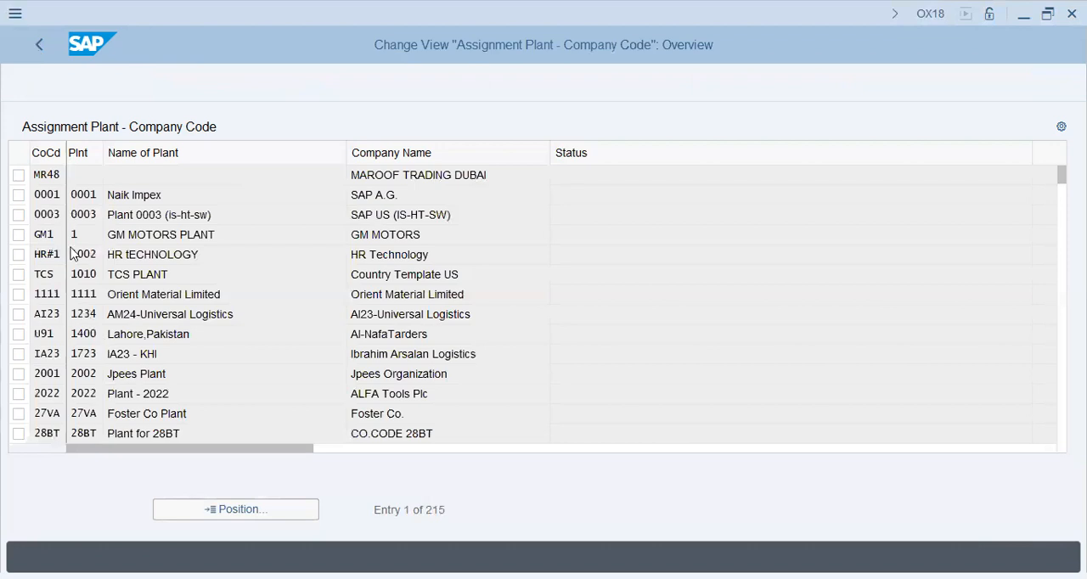
{"action": "key", "text": "alt+Tab"}
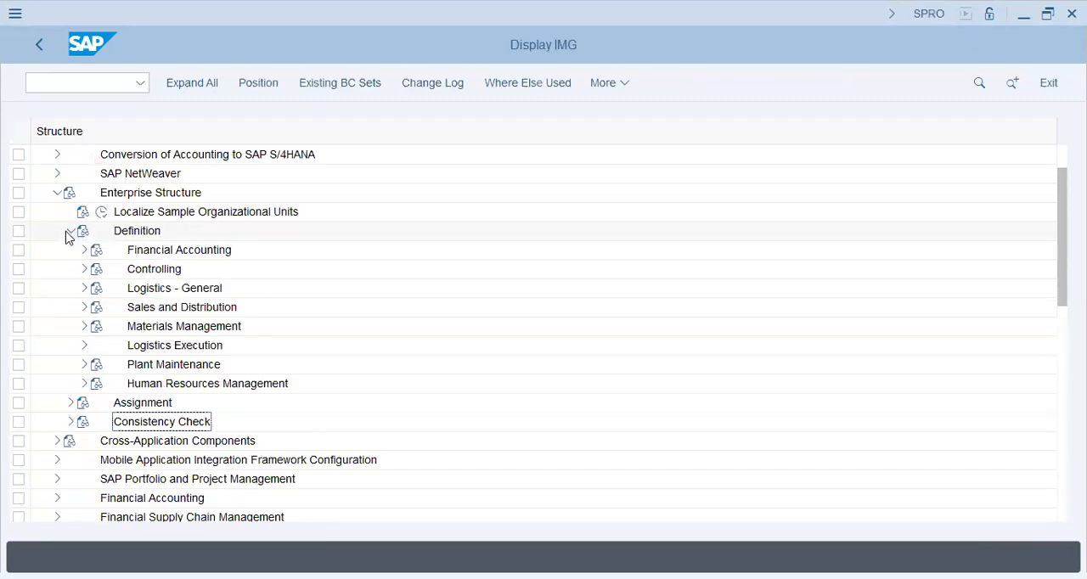
Open Maintain Fiscal Year Variant in Financial Accounting Global Settings, within Ledgers, Fiscal Year and Posting Periods
{"action": "left_click", "coordinate": [69, 233]}
{"action": "left_click", "coordinate": [57, 345]}
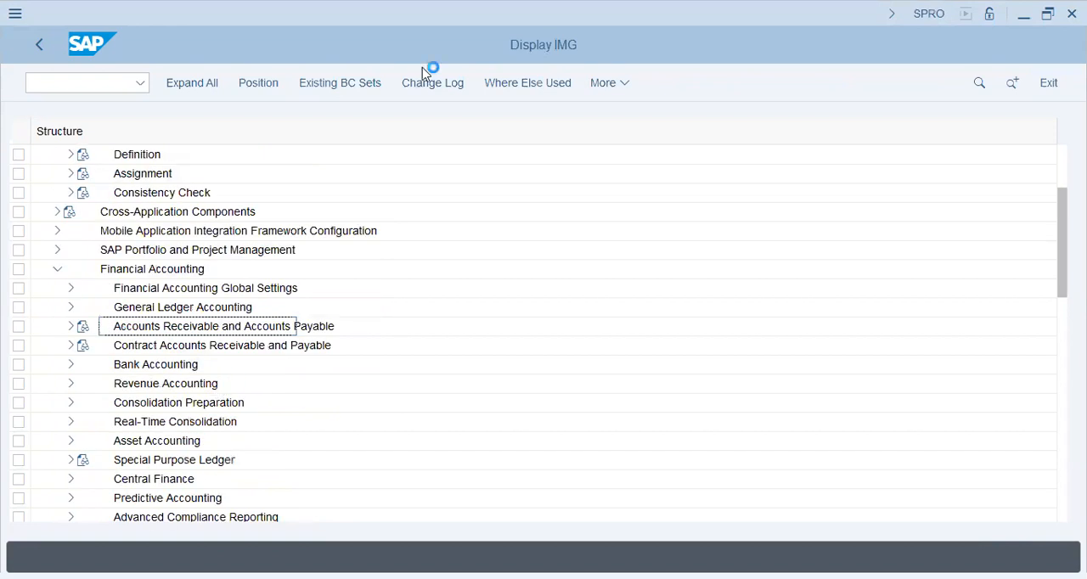
{"action": "left_click", "coordinate": [72, 288]}
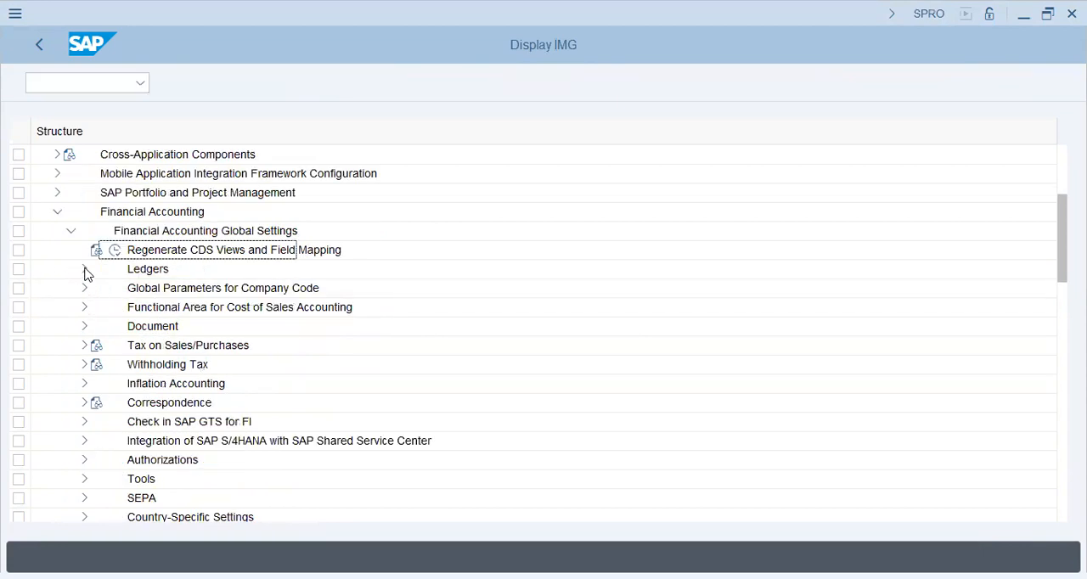
{"action": "left_click", "coordinate": [85, 270]}
{"action": "left_click", "coordinate": [98, 328]}
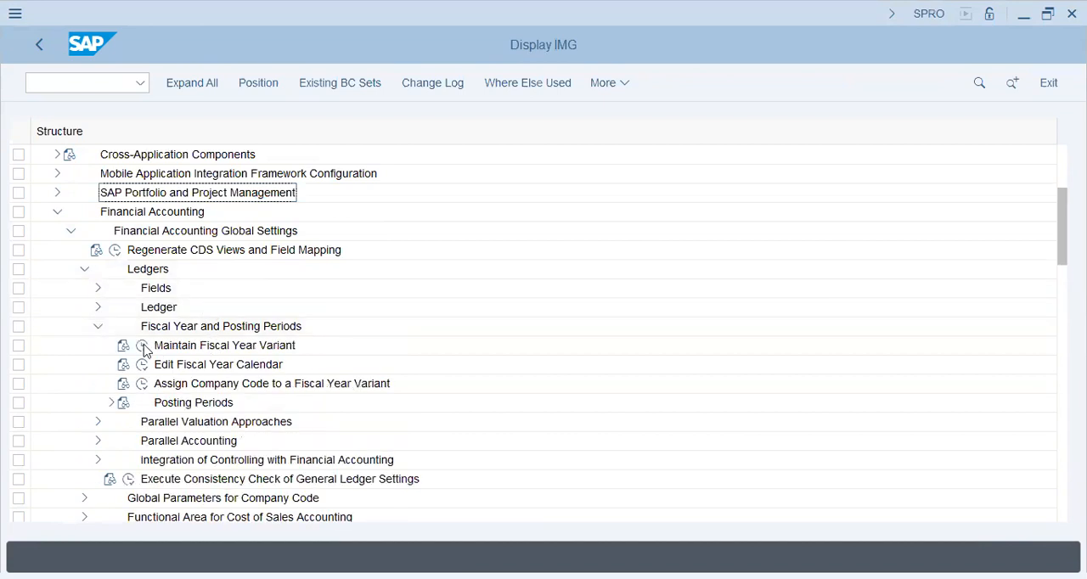
{"action": "left_click", "coordinate": [145, 347]}
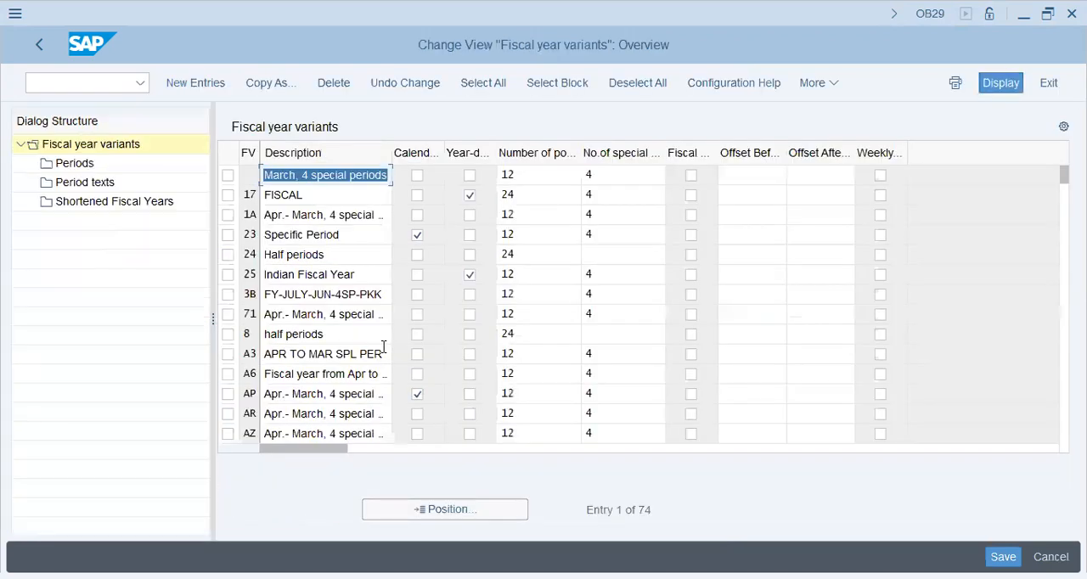
Look through the fiscal year variant descriptions, comparing April-March, July-June, half-period and calendar-year variants
{"action": "left_click", "coordinate": [300, 336]}
{"action": "left_click", "coordinate": [325, 393]}
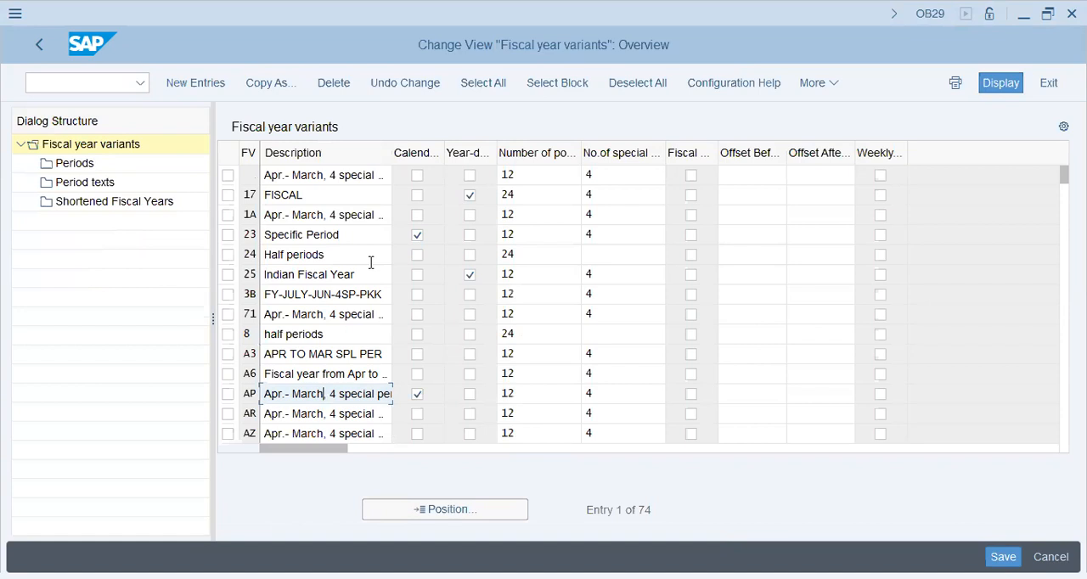
{"action": "left_click", "coordinate": [265, 399]}
{"action": "left_click_drag", "start_coordinate": [313, 392], "coordinate": [324, 392]}
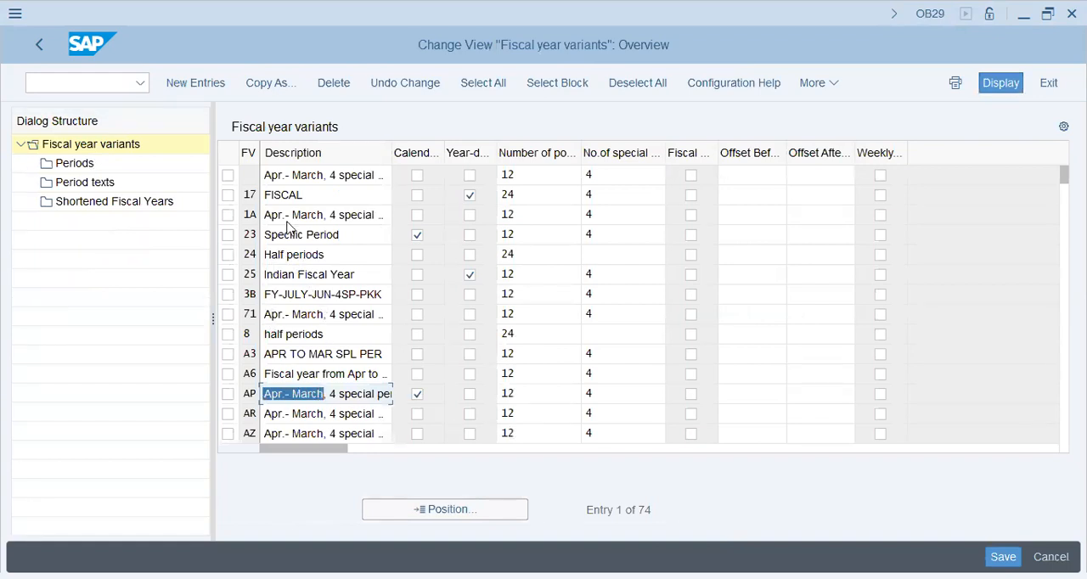
{"action": "left_click", "coordinate": [283, 248]}
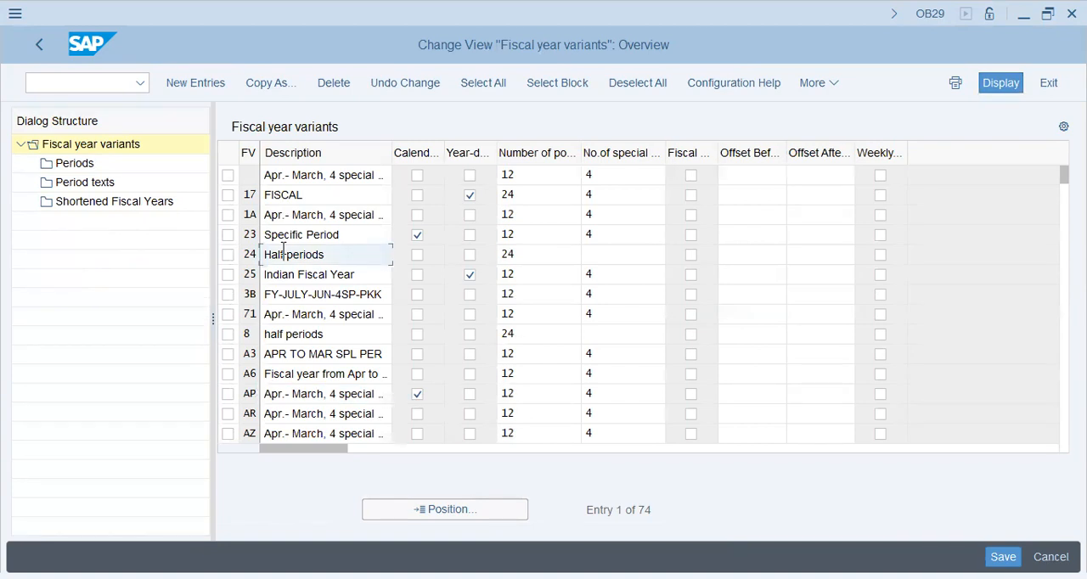
{"action": "double_click", "coordinate": [284, 248]}
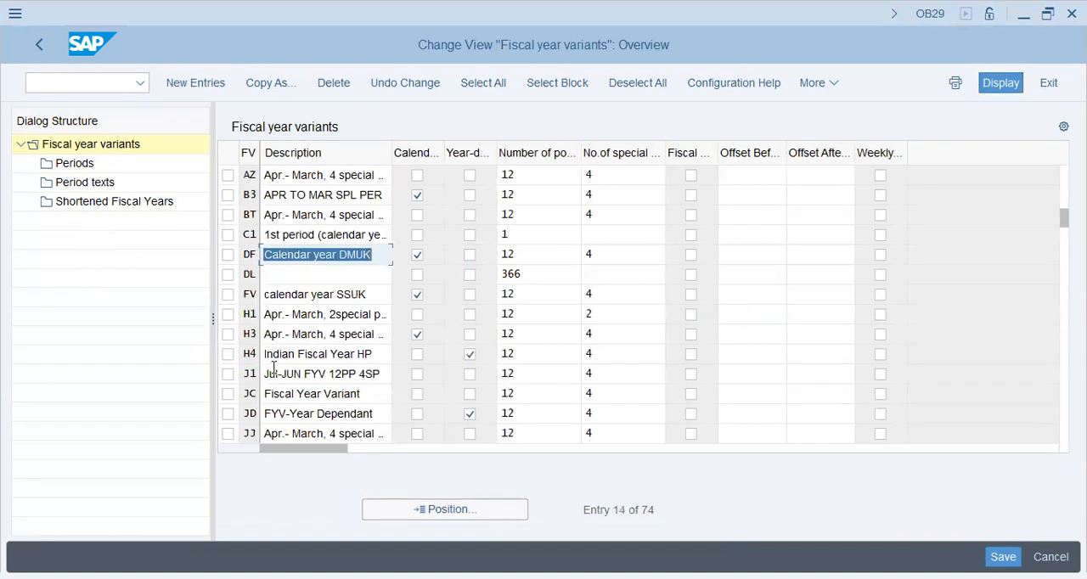
{"action": "left_click_drag", "start_coordinate": [263, 375], "coordinate": [327, 376]}
{"action": "left_click", "coordinate": [295, 410]}
{"action": "double_click", "coordinate": [294, 408]}
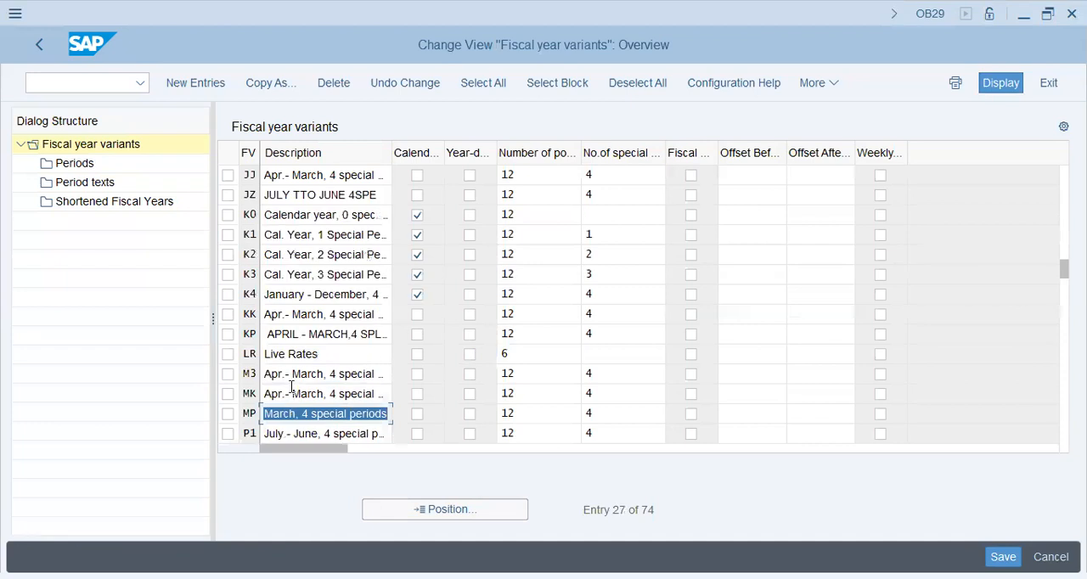
{"action": "left_click", "coordinate": [307, 237]}
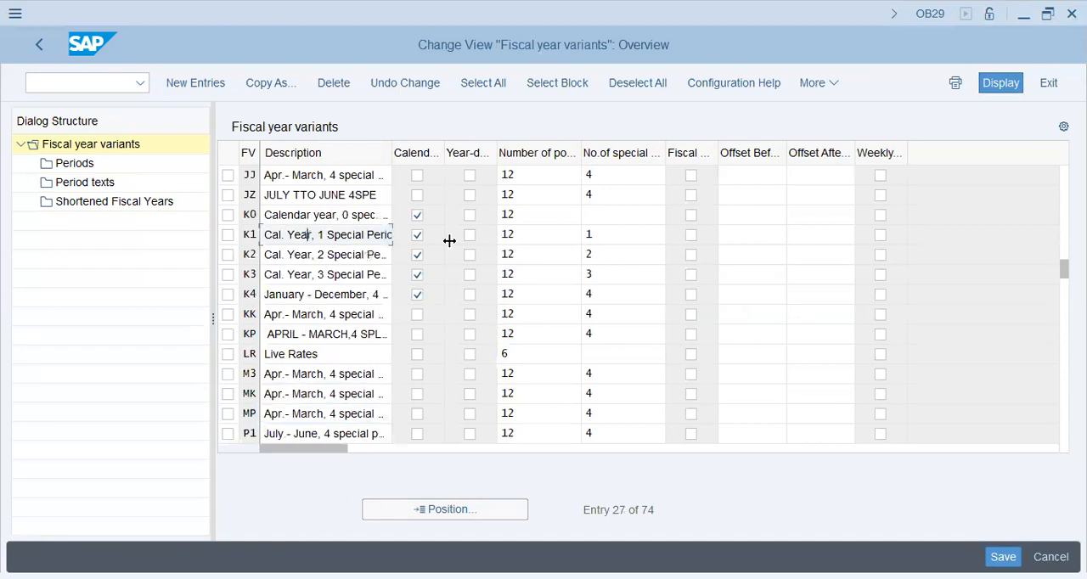
{"action": "left_click_drag", "start_coordinate": [295, 240], "coordinate": [369, 241]}
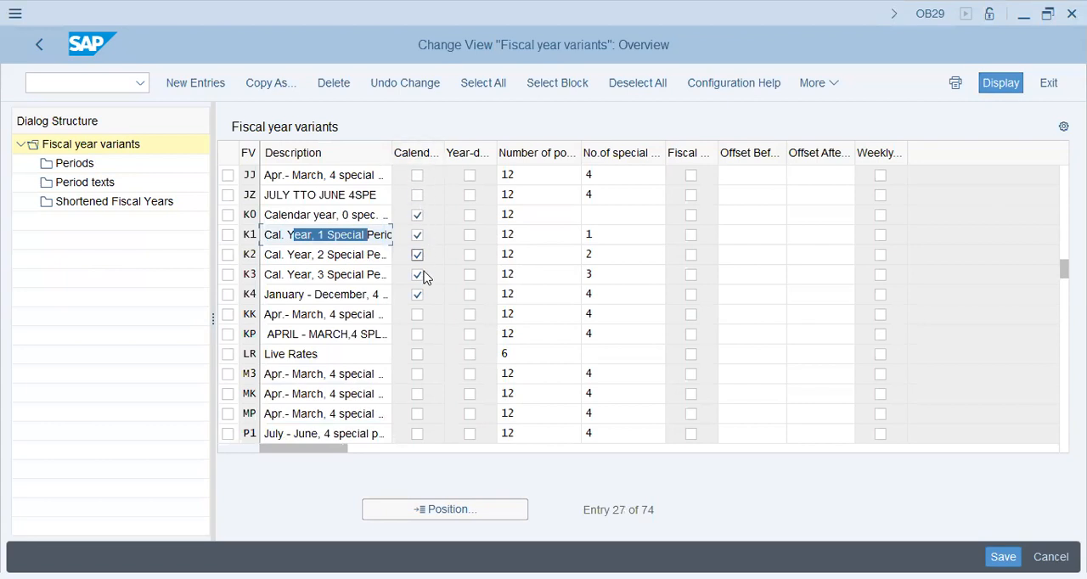
Examine the numbers of posting periods and special periods for the fiscal year variants from K1 to LR
{"action": "left_click", "coordinate": [524, 234]}
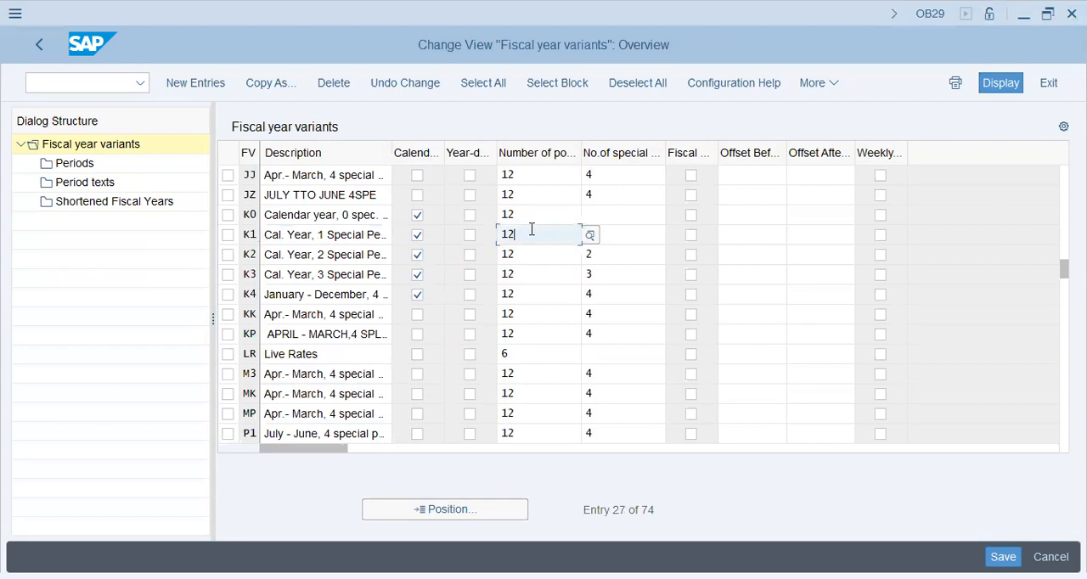
{"action": "left_click", "coordinate": [531, 254]}
{"action": "left_click", "coordinate": [531, 275]}
{"action": "left_click", "coordinate": [530, 291]}
{"action": "left_click", "coordinate": [533, 312]}
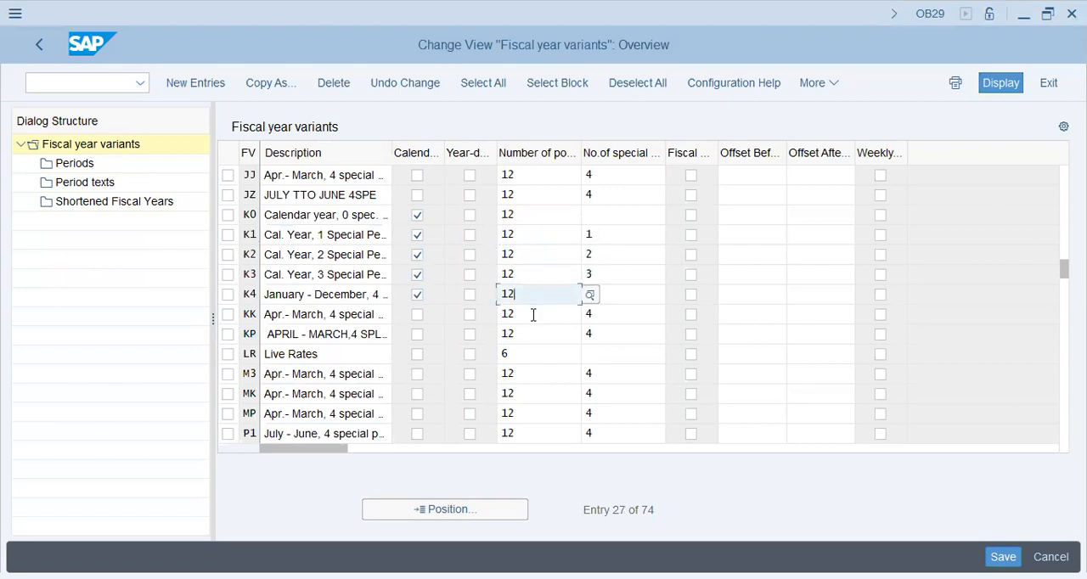
{"action": "left_click", "coordinate": [612, 328]}
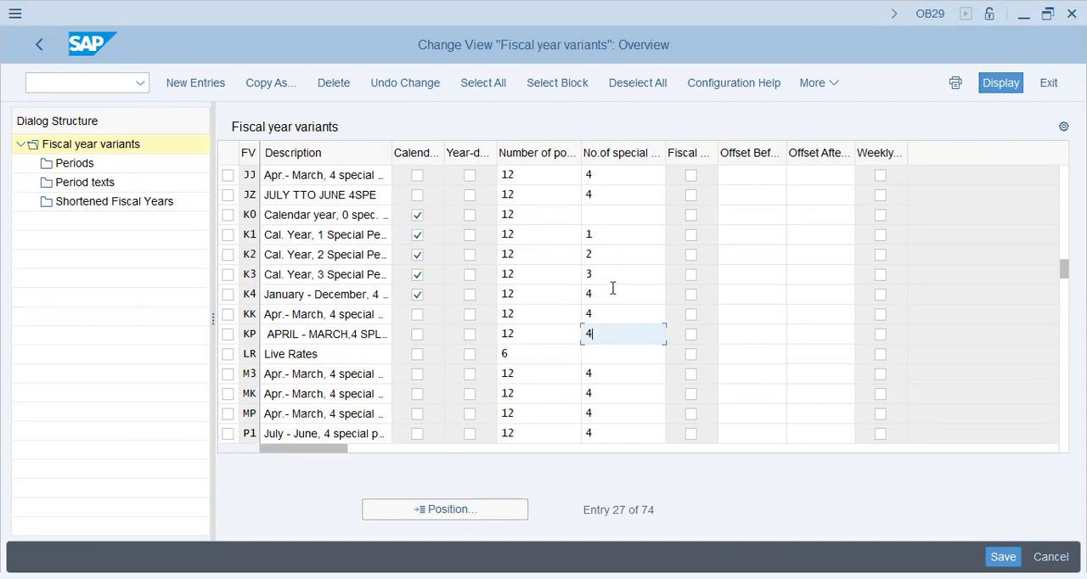
{"action": "left_click_drag", "start_coordinate": [601, 336], "coordinate": [576, 334]}
{"action": "left_click", "coordinate": [602, 337]}
{"action": "left_click", "coordinate": [511, 354]}
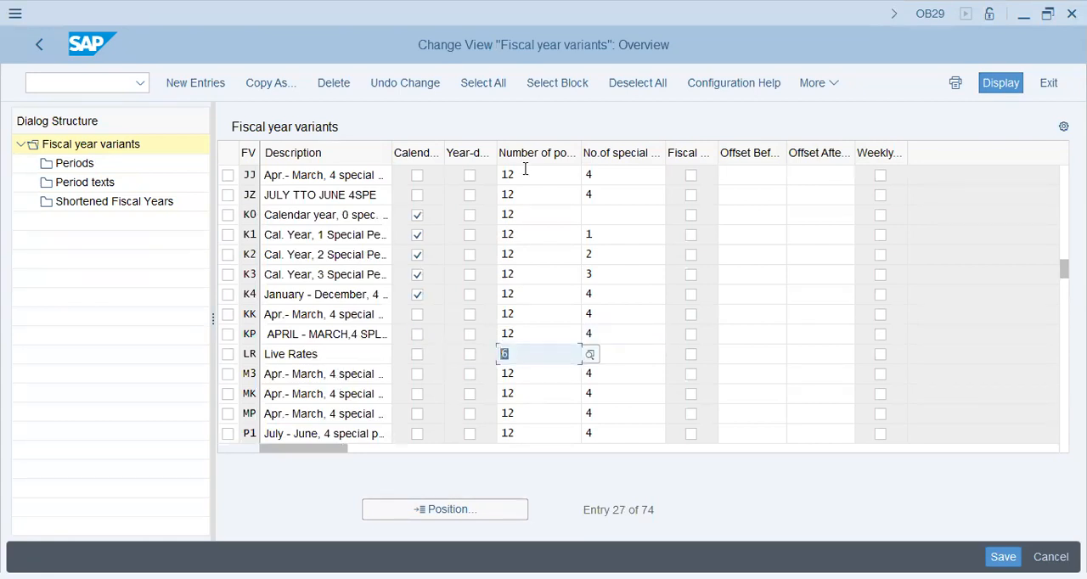
Compare the posting periods of fiscal year variants LR and M3, and examine the periods of the year-dependent shortened variant R1
{"action": "left_click", "coordinate": [529, 376]}
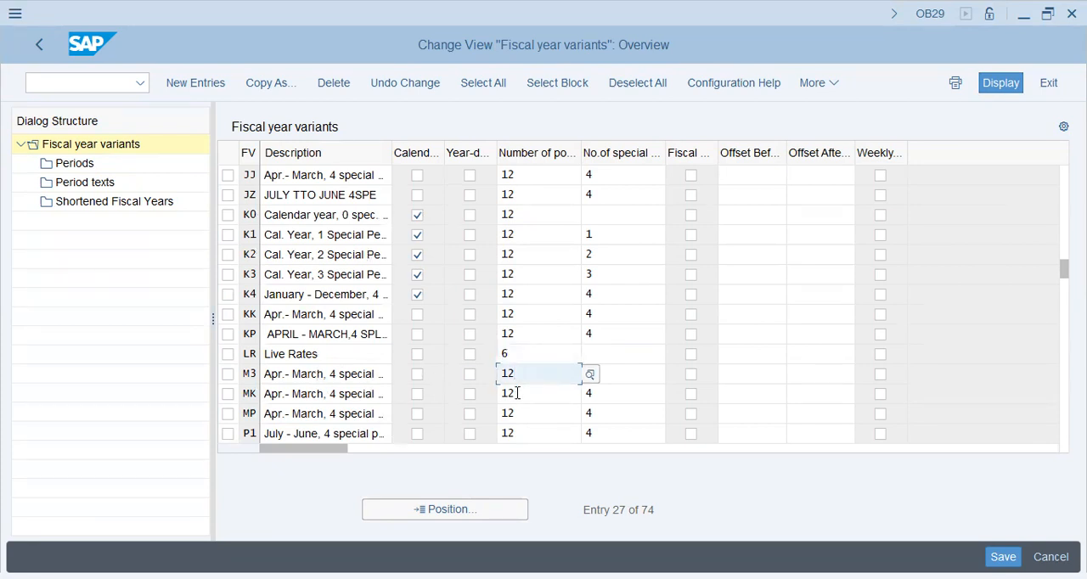
{"action": "left_click", "coordinate": [517, 354]}
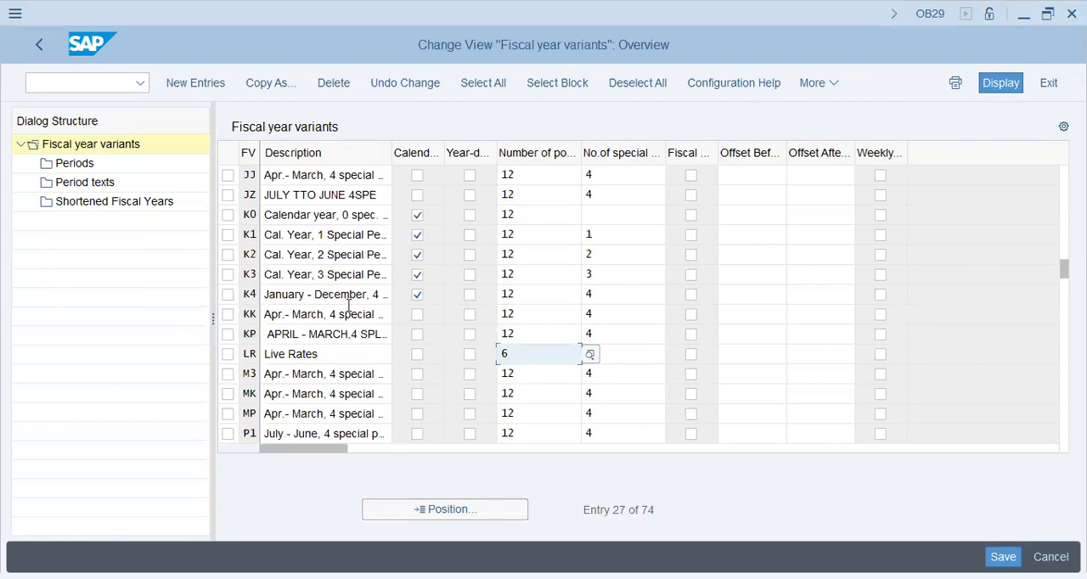
{"action": "key", "text": "Return"}
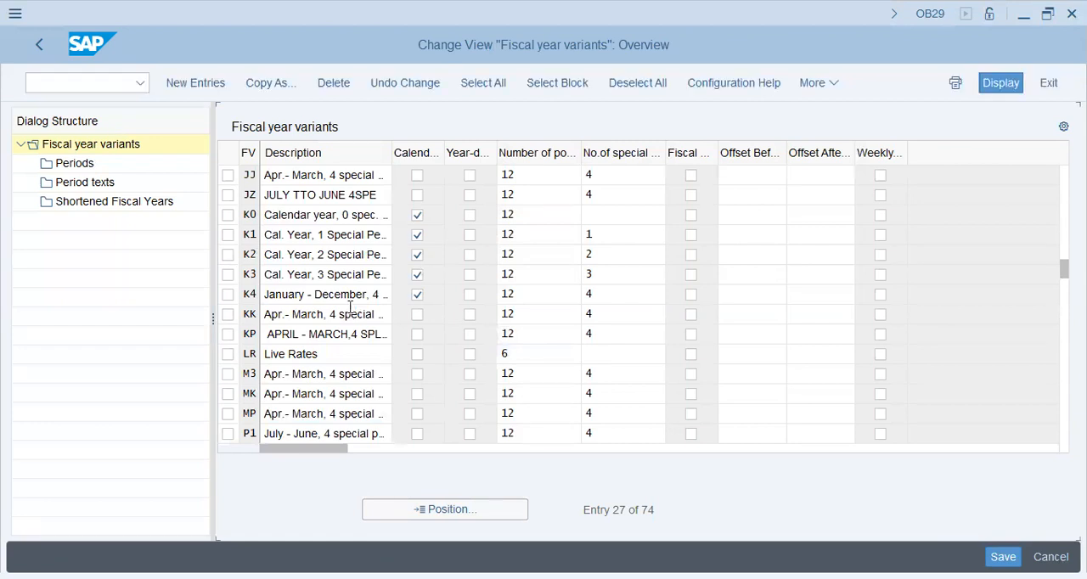
{"action": "left_click", "coordinate": [350, 303]}
{"action": "key", "text": "Page_Down"}
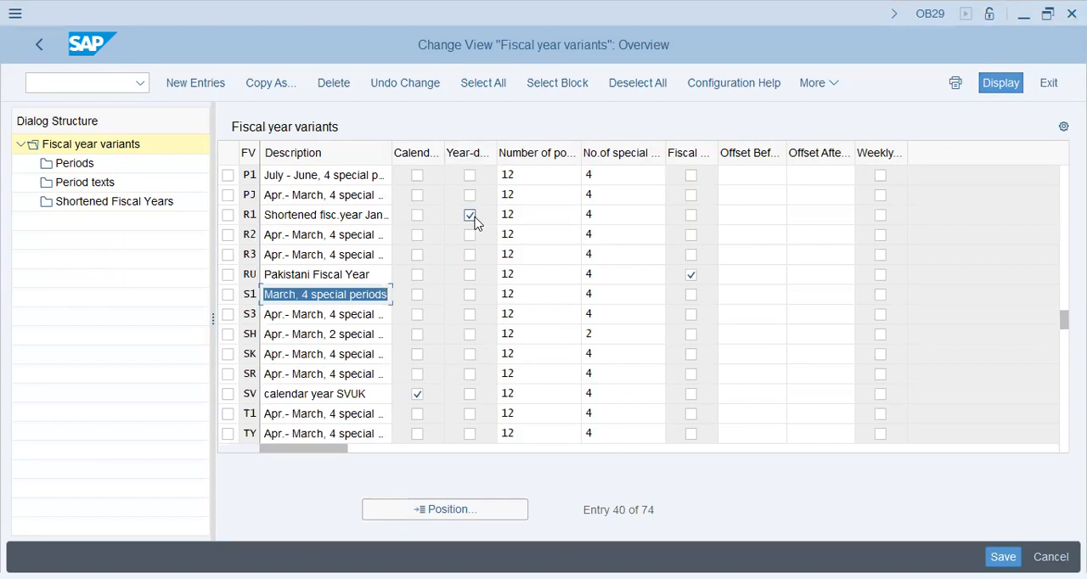
{"action": "left_click", "coordinate": [625, 214]}
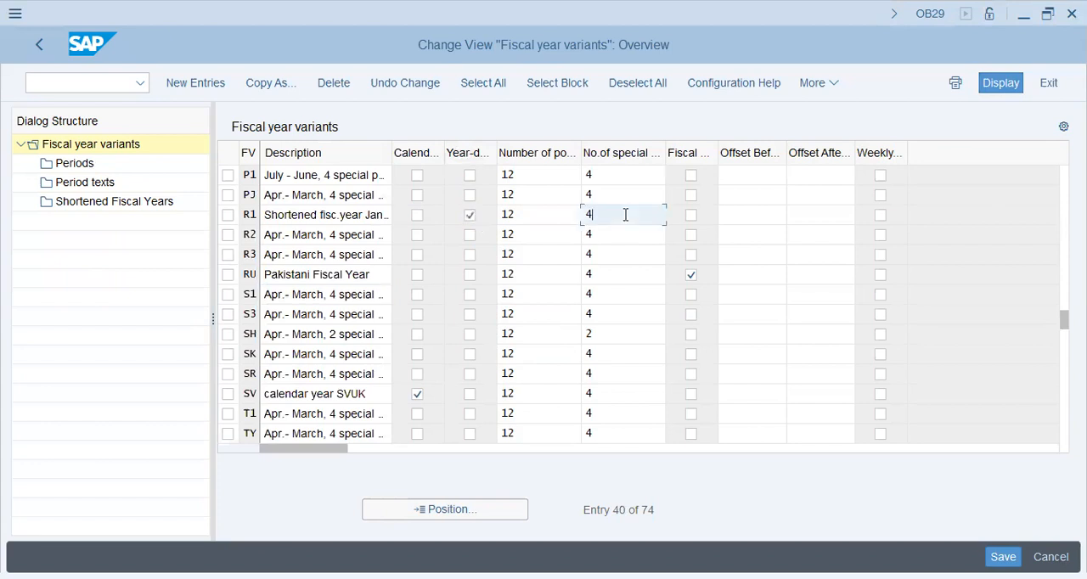
{"action": "left_click", "coordinate": [541, 216]}
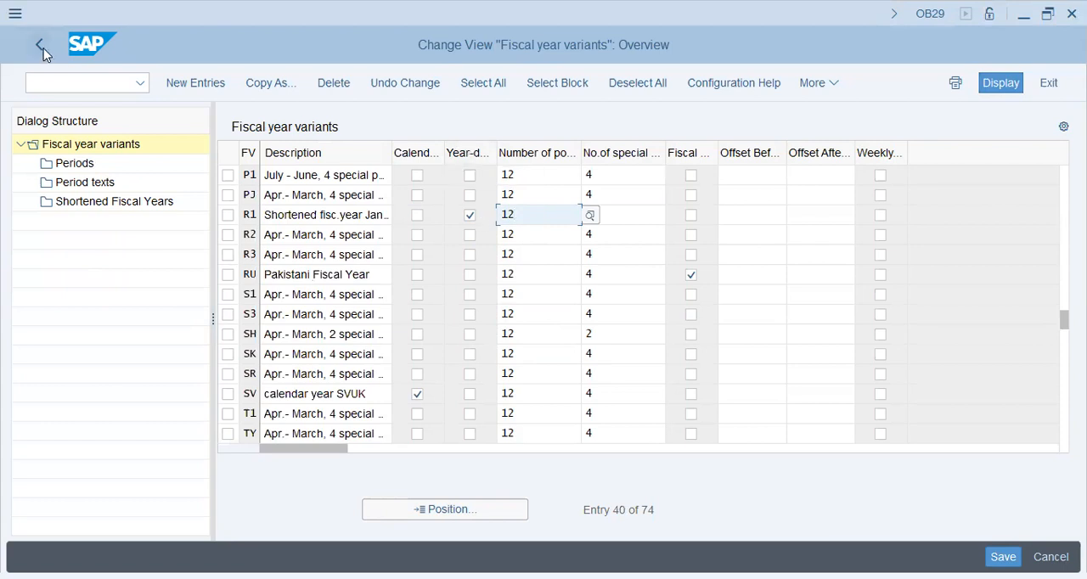
Leave the fiscal year variants, open the assignment of company codes to fiscal year variants, and find company code BT63
{"action": "left_click", "coordinate": [319, 377]}
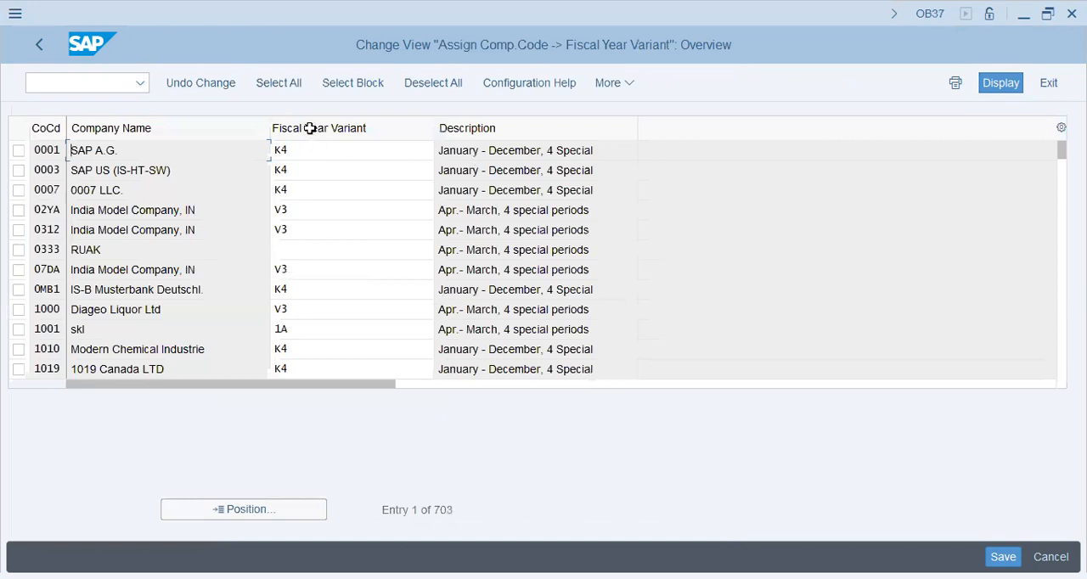
{"action": "left_click", "coordinate": [243, 510]}
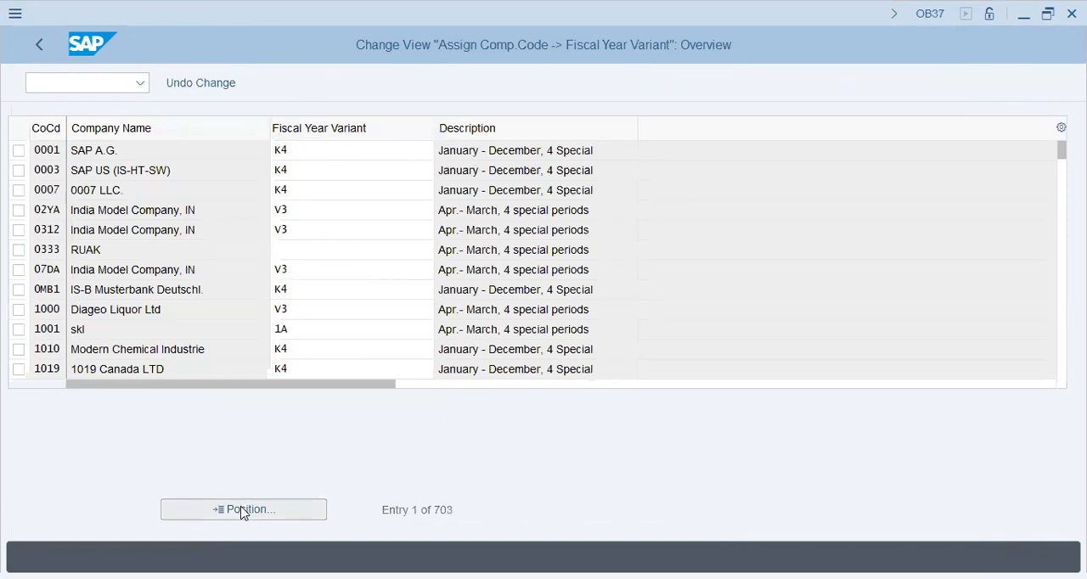
{"action": "type", "text": "bty"}
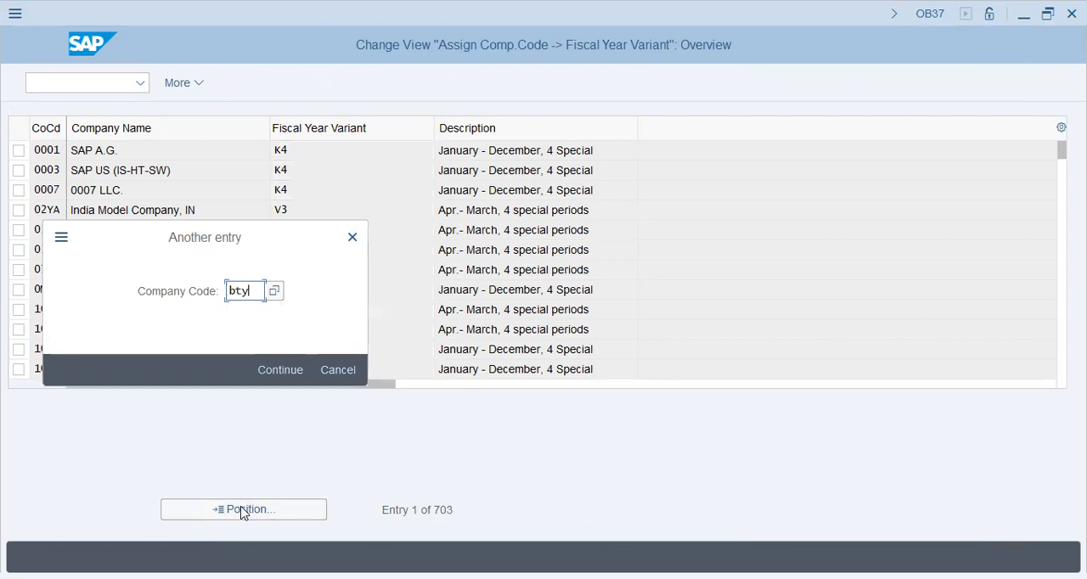
{"action": "key", "text": "BackSpace"}
{"action": "type", "text": "63"}
{"action": "key", "text": "Return"}
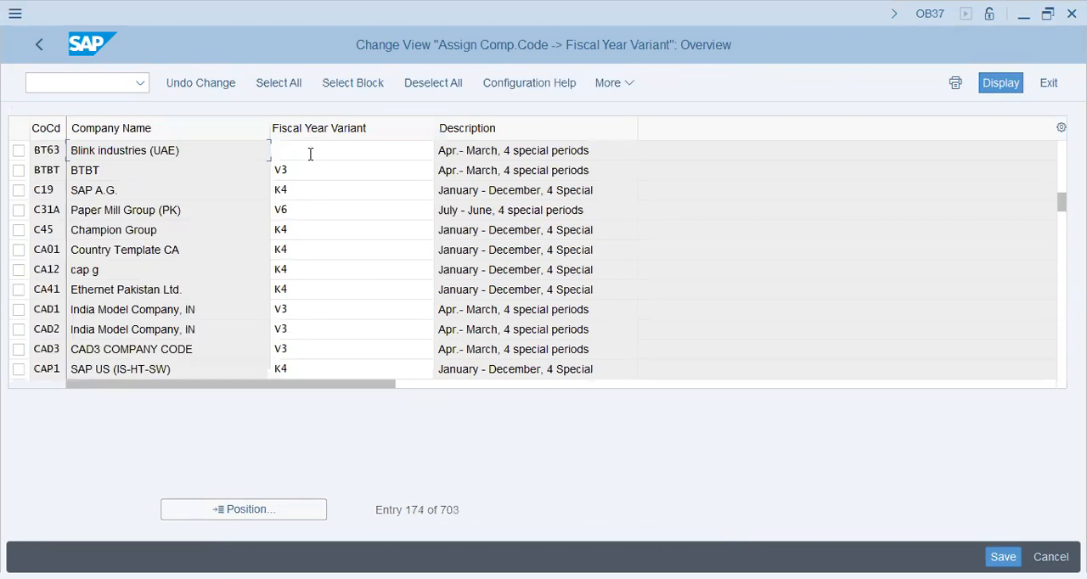
Open the list of possible fiscal year variants for company code BT63
{"action": "left_click", "coordinate": [310, 154]}
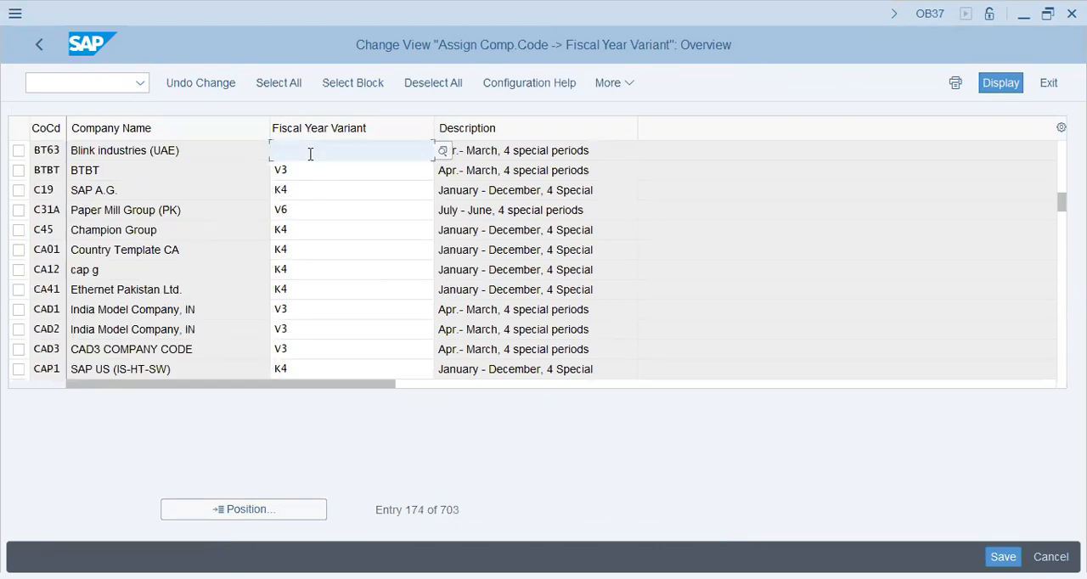
{"action": "key", "text": "F4"}
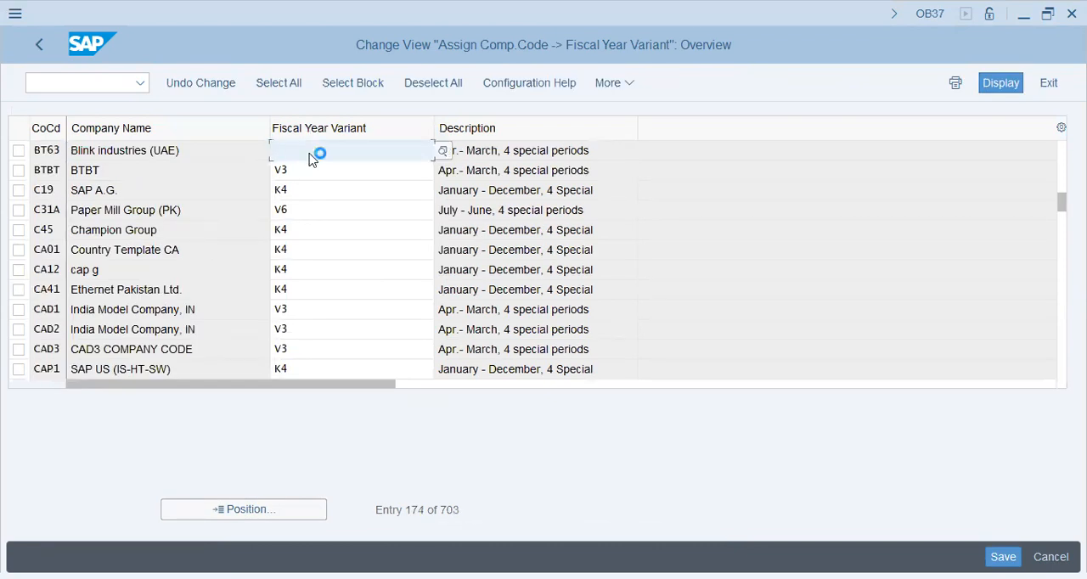
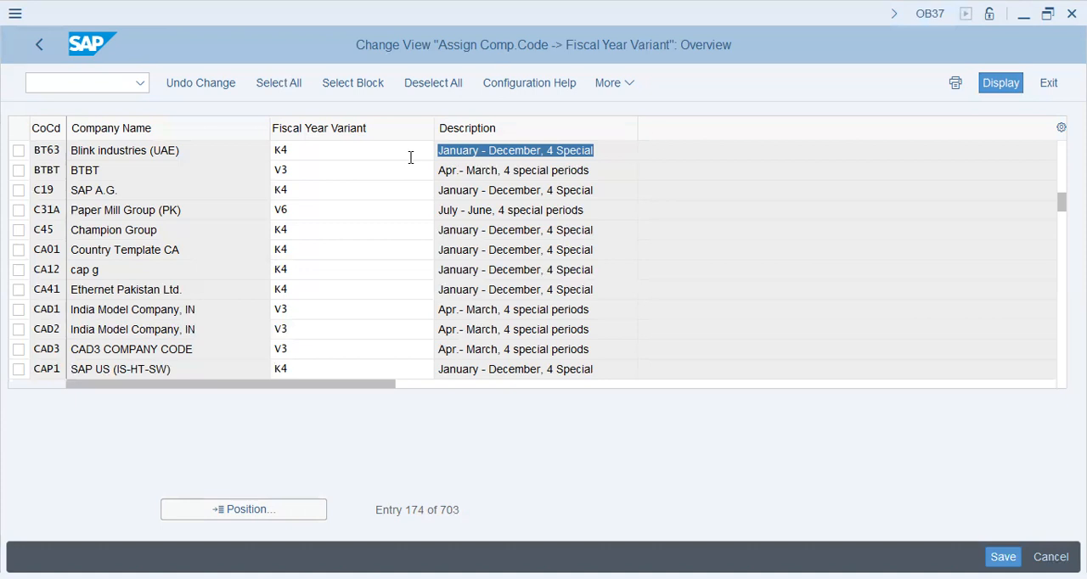
Review the fiscal year variants of BT63, BTBT, C19 and C31A, and check the posting period line in the notes
{"action": "key", "text": "alt+Tab"}
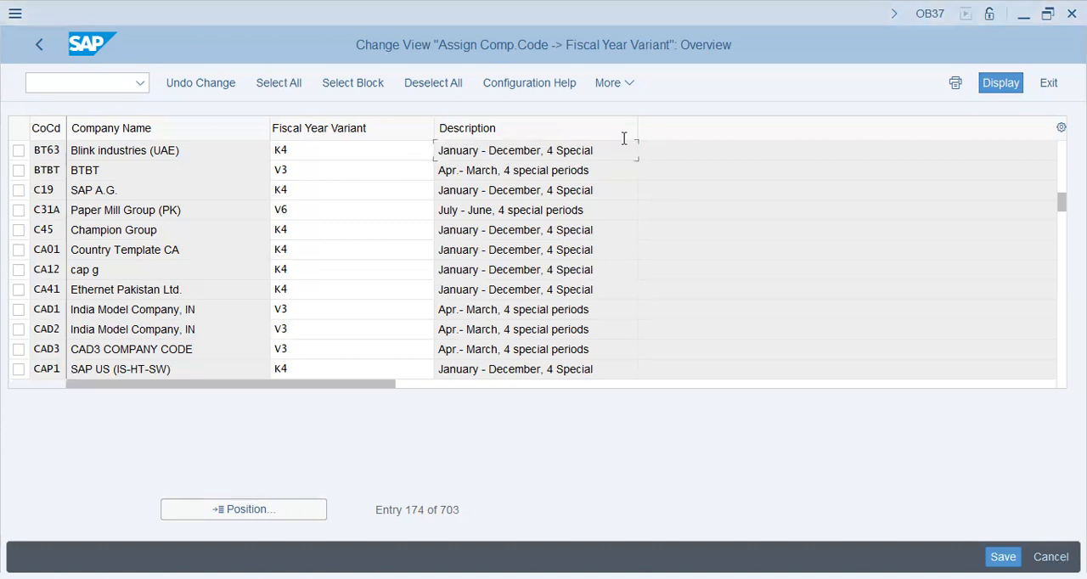
{"action": "left_click", "coordinate": [425, 146]}
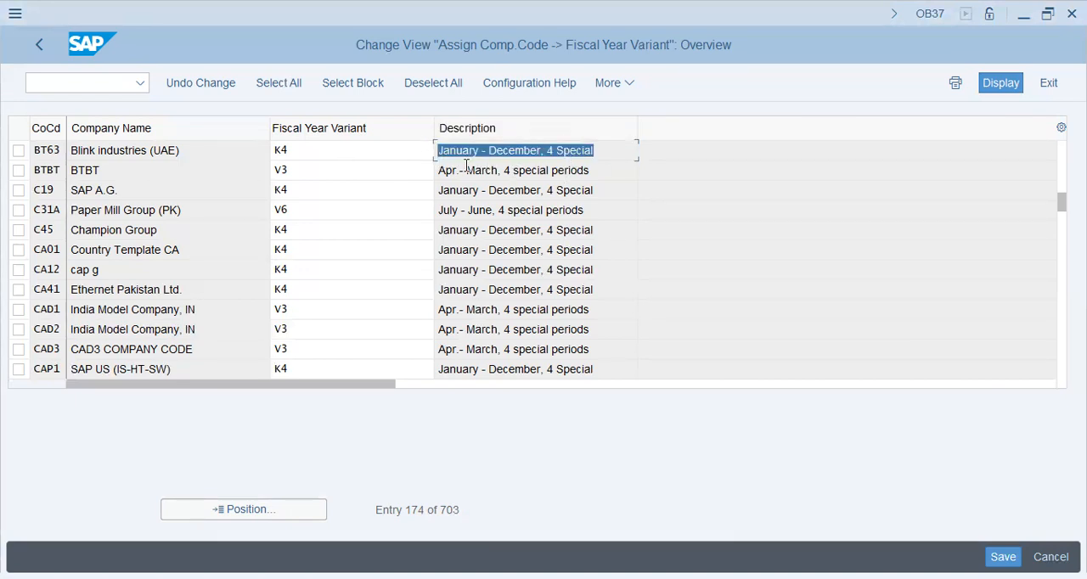
{"action": "left_click_drag", "start_coordinate": [466, 165], "coordinate": [611, 179]}
{"action": "left_click", "coordinate": [489, 195]}
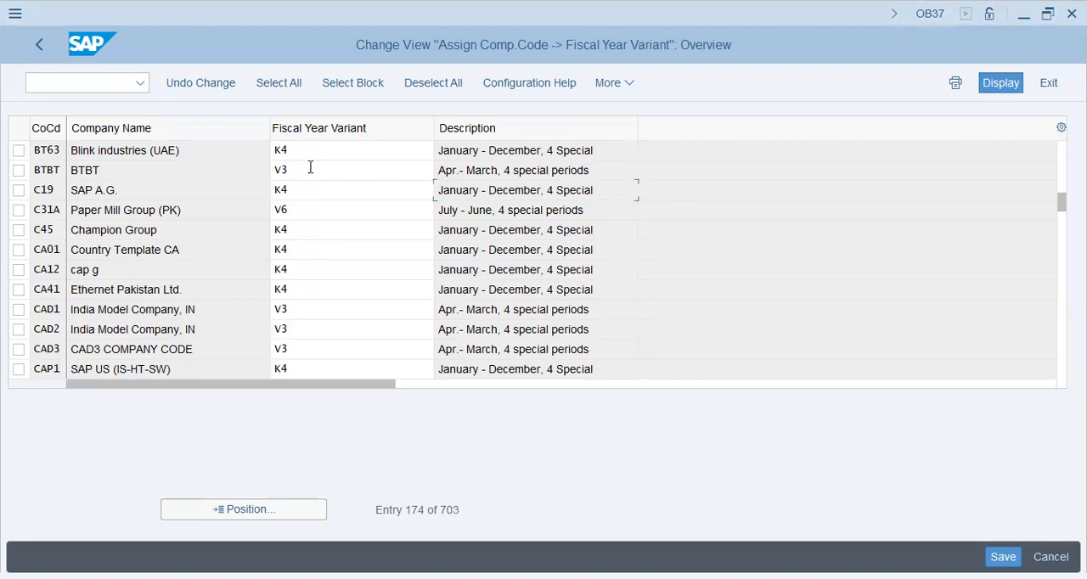
{"action": "left_click_drag", "start_coordinate": [310, 168], "coordinate": [233, 171]}
{"action": "left_click", "coordinate": [328, 169]}
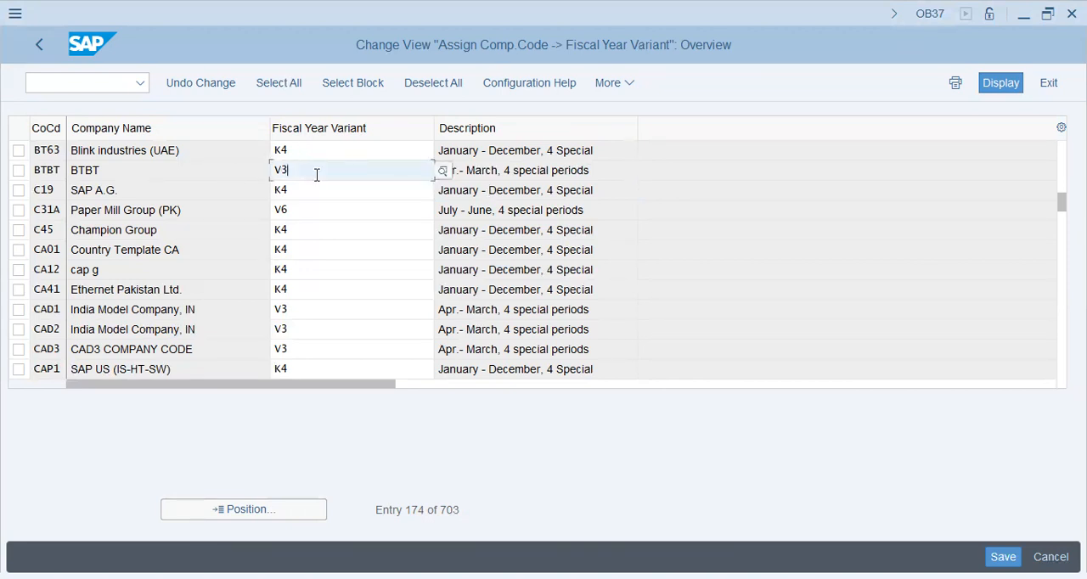
{"action": "left_click", "coordinate": [317, 154]}
{"action": "left_click", "coordinate": [315, 185]}
{"action": "left_click", "coordinate": [311, 214]}
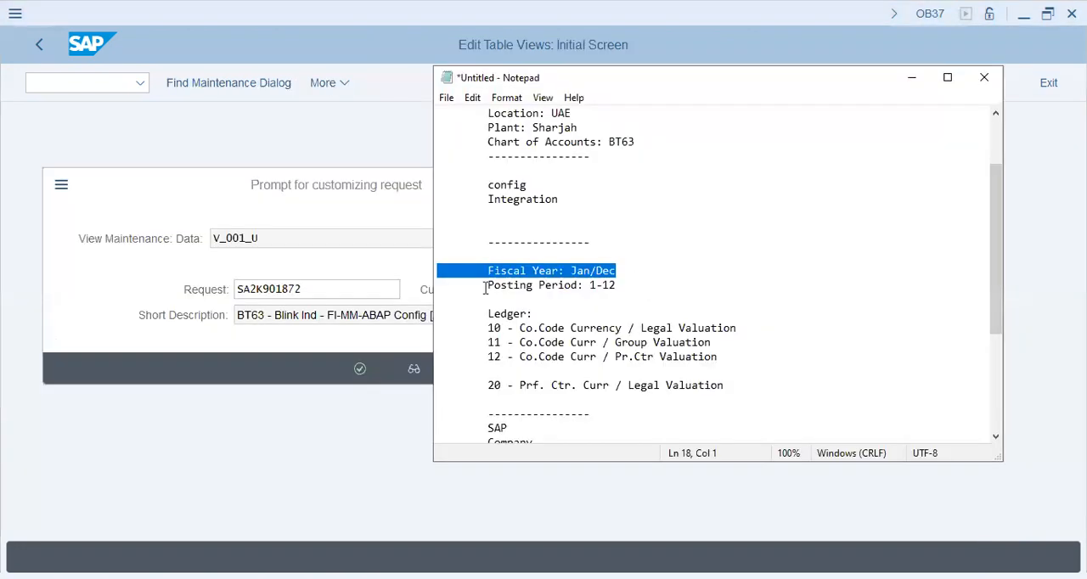
{"action": "left_click_drag", "start_coordinate": [485, 289], "coordinate": [617, 286]}
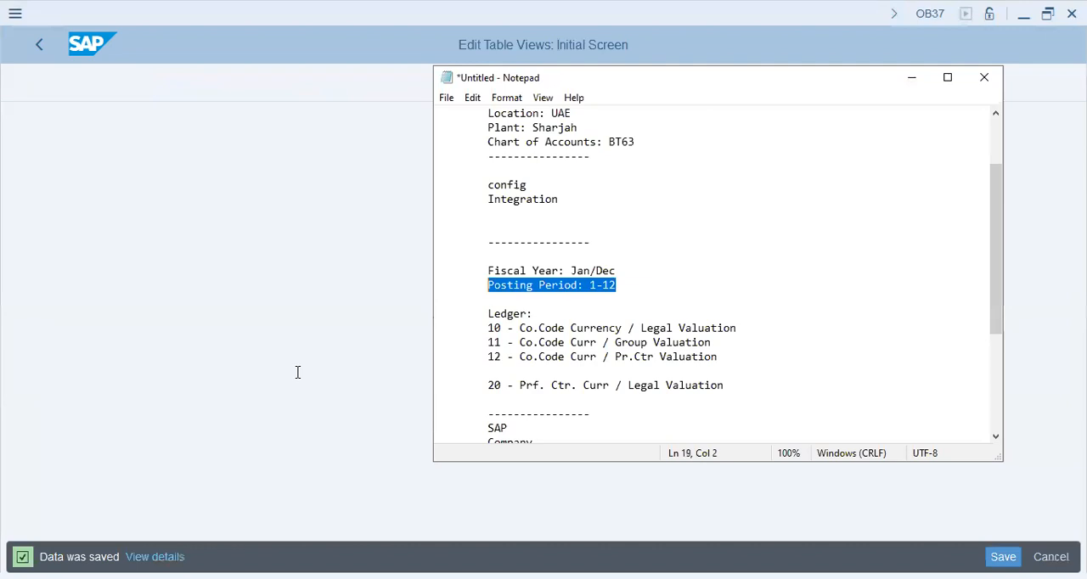
Leave the saved fiscal year variant assignment and open the definition of variants for open posting periods
{"action": "left_click", "coordinate": [40, 46]}
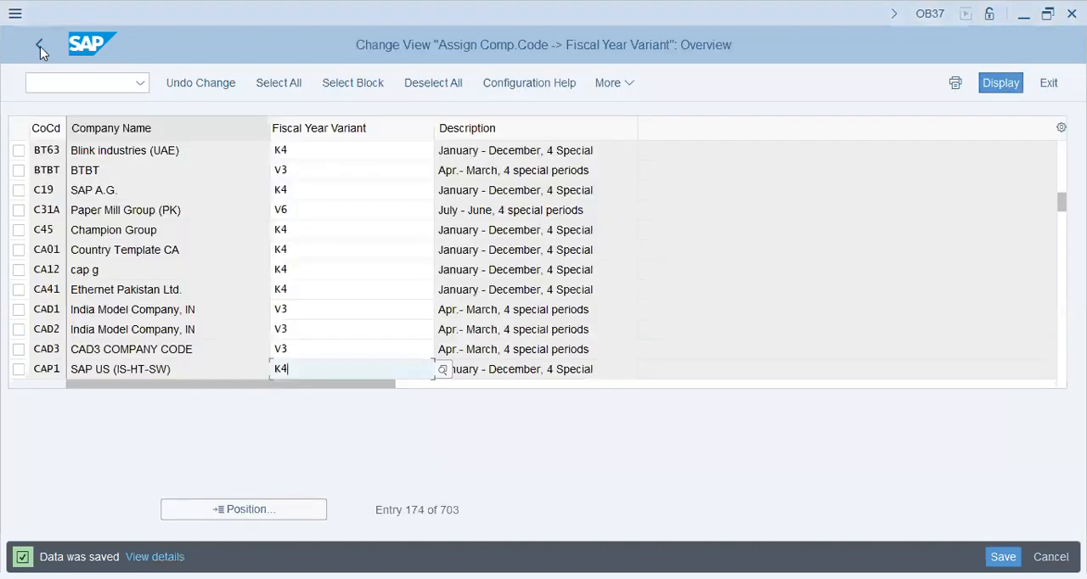
{"action": "left_click", "coordinate": [39, 46]}
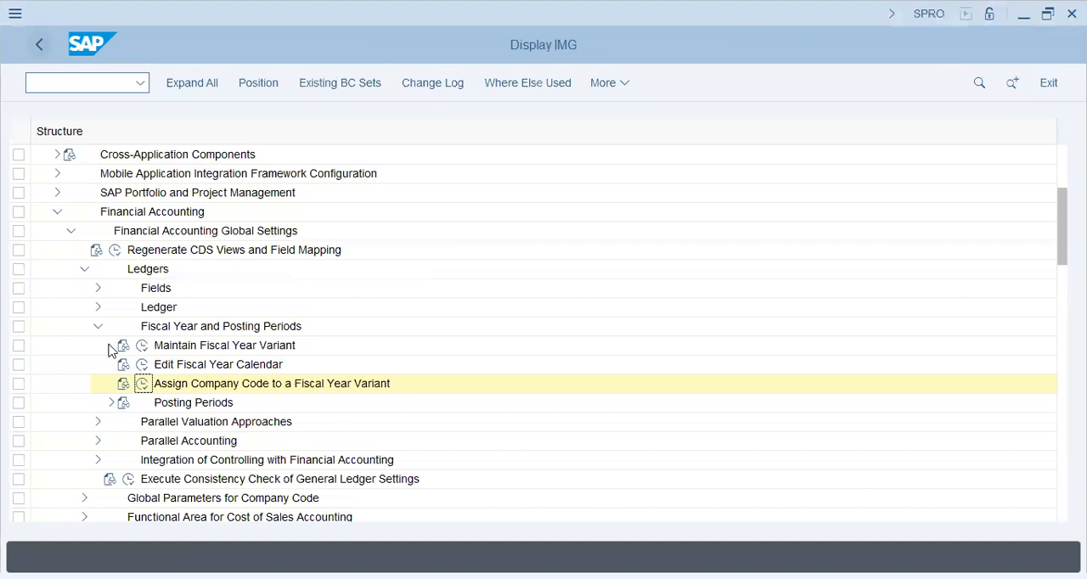
{"action": "left_click", "coordinate": [111, 402]}
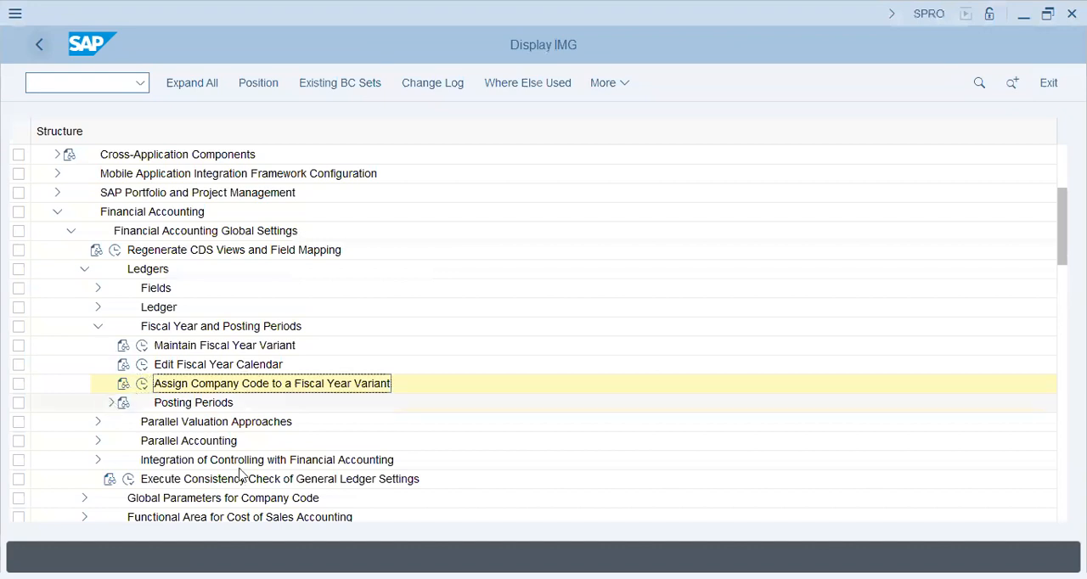
{"action": "left_click", "coordinate": [158, 424]}
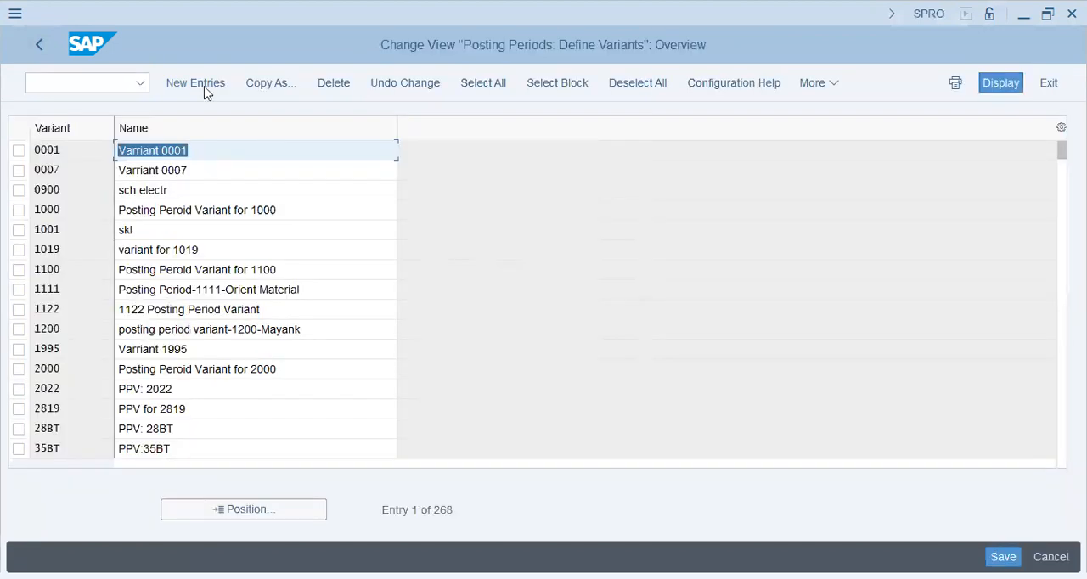
Add a new posting period variant BT63 with the name "BT63 Posting Period Variant"
{"action": "left_click", "coordinate": [205, 88]}
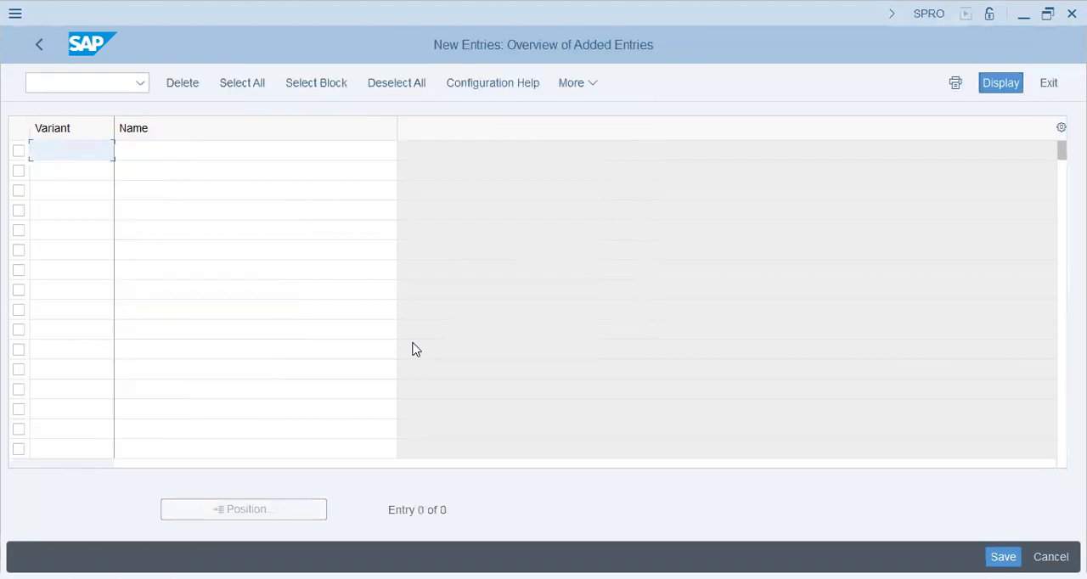
{"action": "type", "text": "BT63"}
{"action": "key", "text": "Tab"}
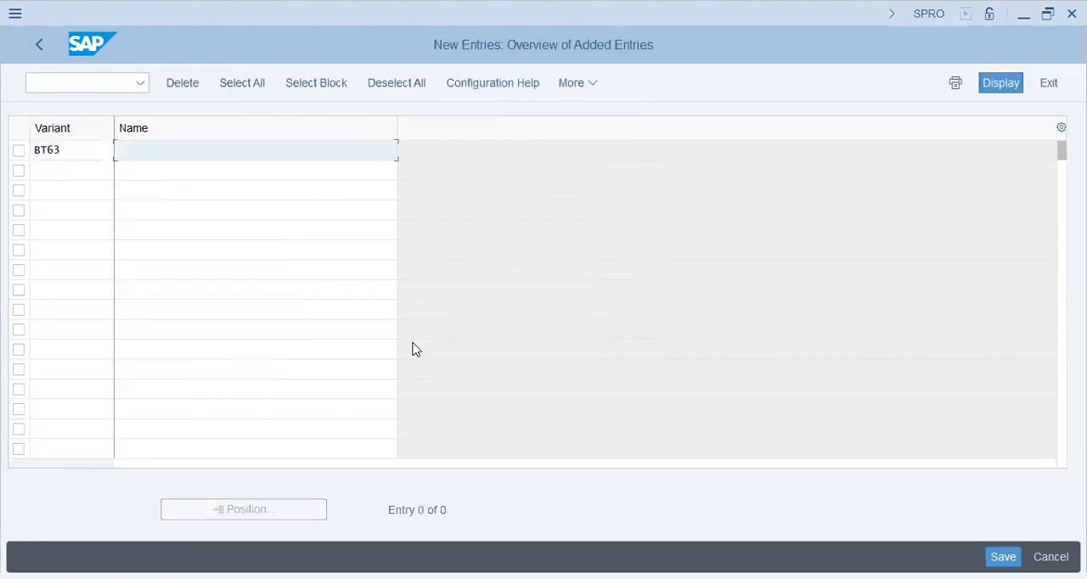
{"action": "type", "text": "B"}
{"action": "type", "text": "T6"}
{"action": "type", "text": "3 - P"}
{"action": "type", "text": "s"}
{"action": "type", "text": "oting"}
{"action": "key", "text": "BackSpace"}
{"action": "key", "text": "BackSpace"}
{"action": "key", "text": "BackSpace"}
{"action": "key", "text": "BackSpace"}
{"action": "key", "text": "BackSpace"}
{"action": "key", "text": "BackSpace"}
{"action": "key", "text": "BackSpace"}
{"action": "key", "text": "BackSpace"}
{"action": "key", "text": "BackSpace"}
{"action": "key", "text": "BackSpace"}
{"action": "type", "text": "posting Period"}
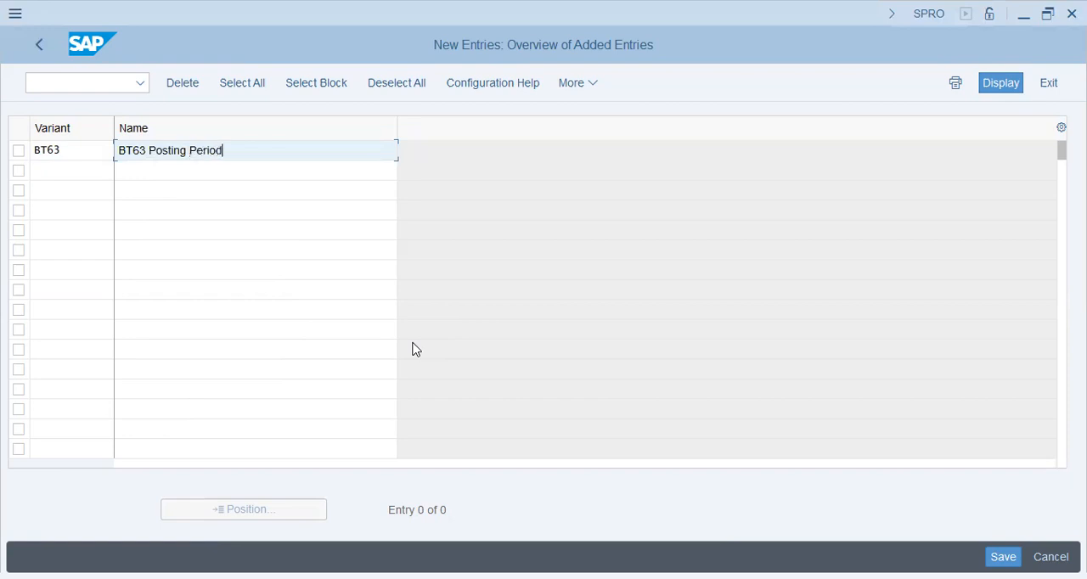
{"action": "type", "text": " Variant"}
Save the new posting period variant in the proposed customizing request and return to the implementation guide
{"action": "key", "text": "Return"}
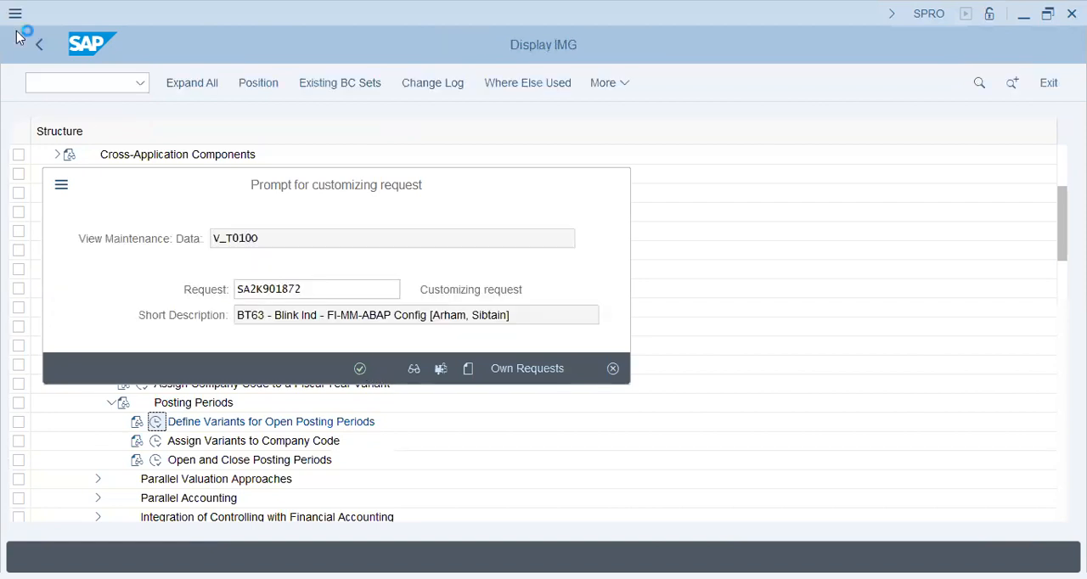
{"action": "key", "text": "Return"}
{"action": "left_click", "coordinate": [37, 59]}
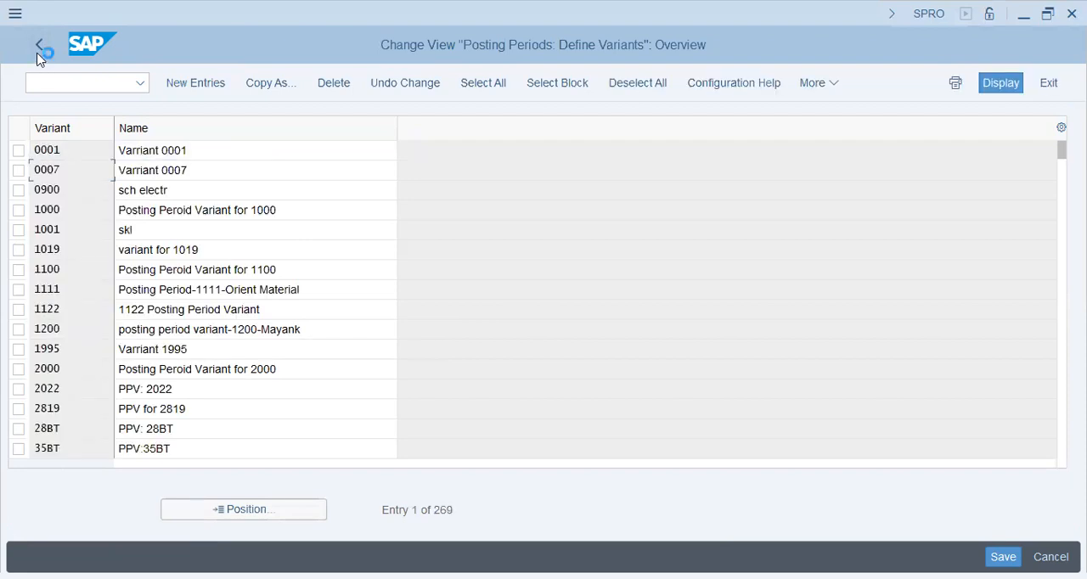
{"action": "left_click", "coordinate": [36, 53]}
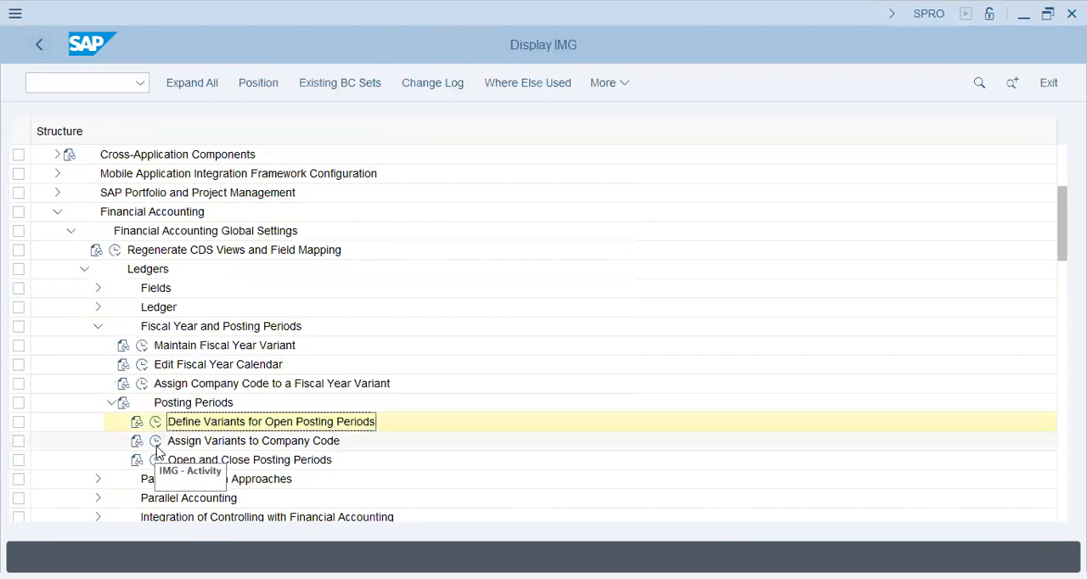
Open the assignment of posting period variants to company codes and find company code BT63
{"action": "left_click", "coordinate": [157, 443]}
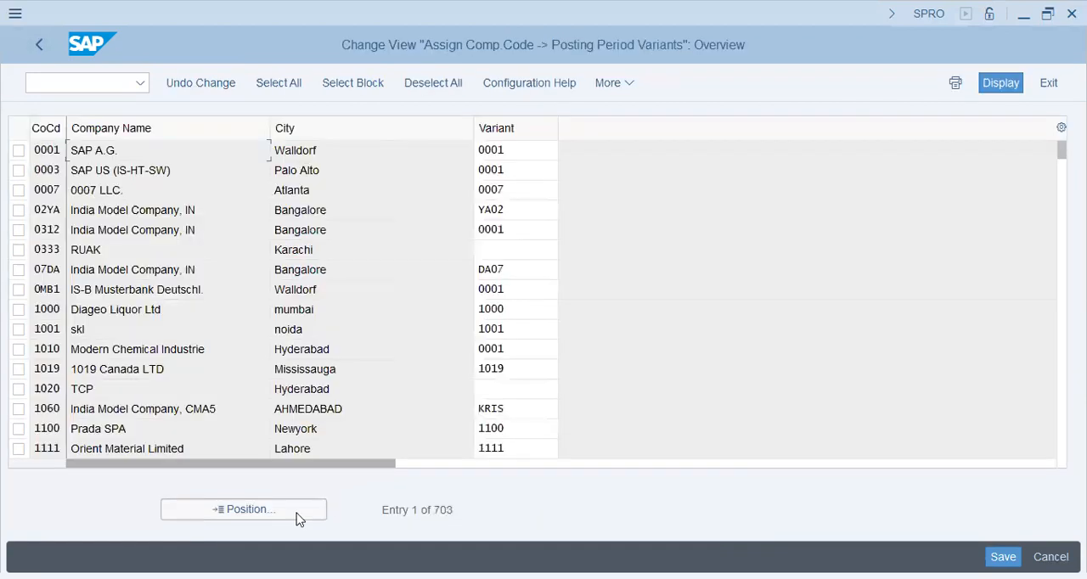
{"action": "left_click", "coordinate": [290, 518]}
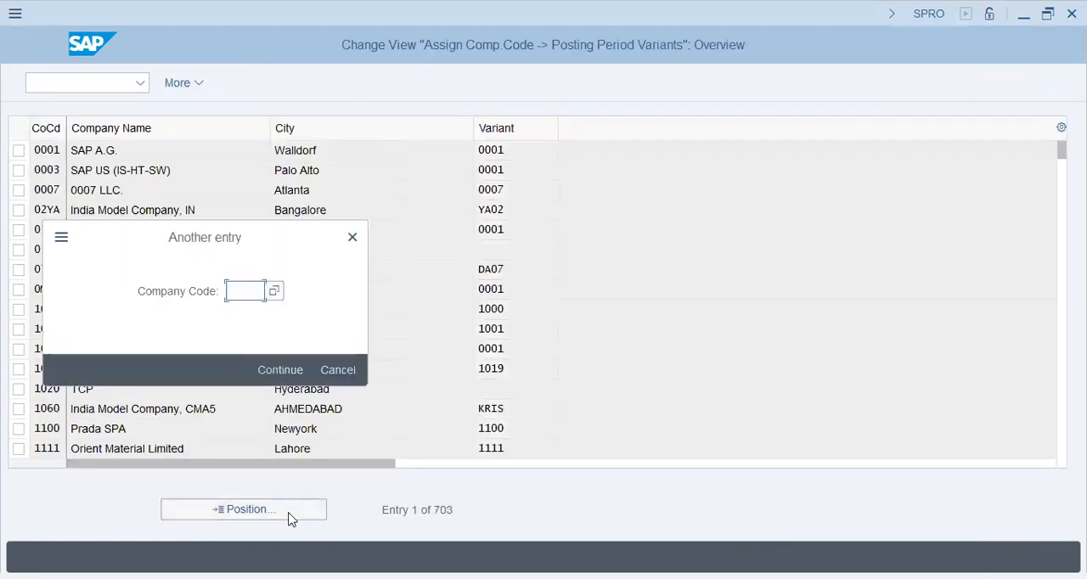
{"action": "type", "text": "bt63"}
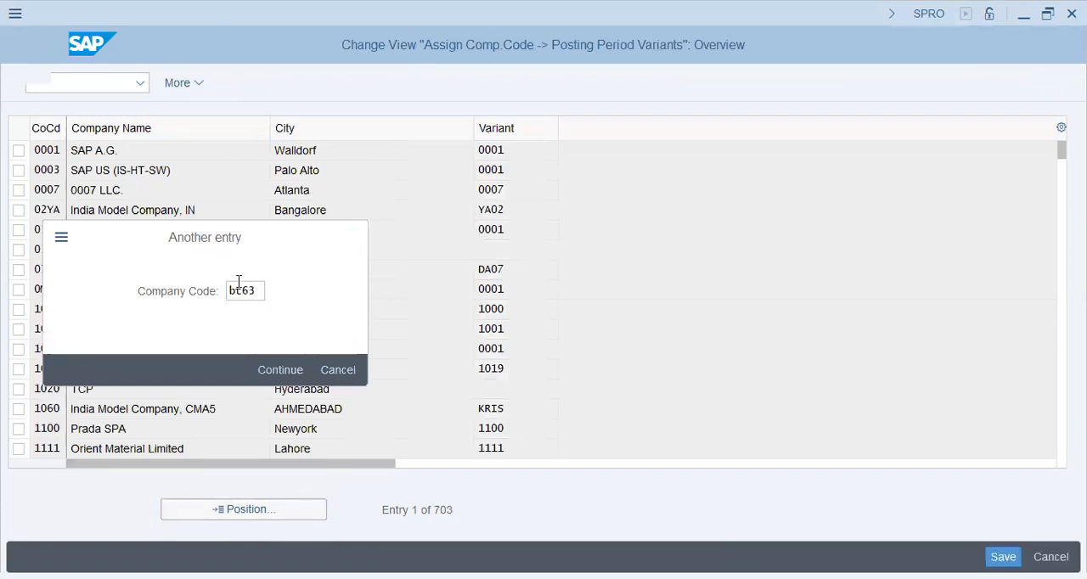
Assign posting period variant BT63 to company code BT63 and save it in the proposed customizing request
{"action": "left_click", "coordinate": [539, 159]}
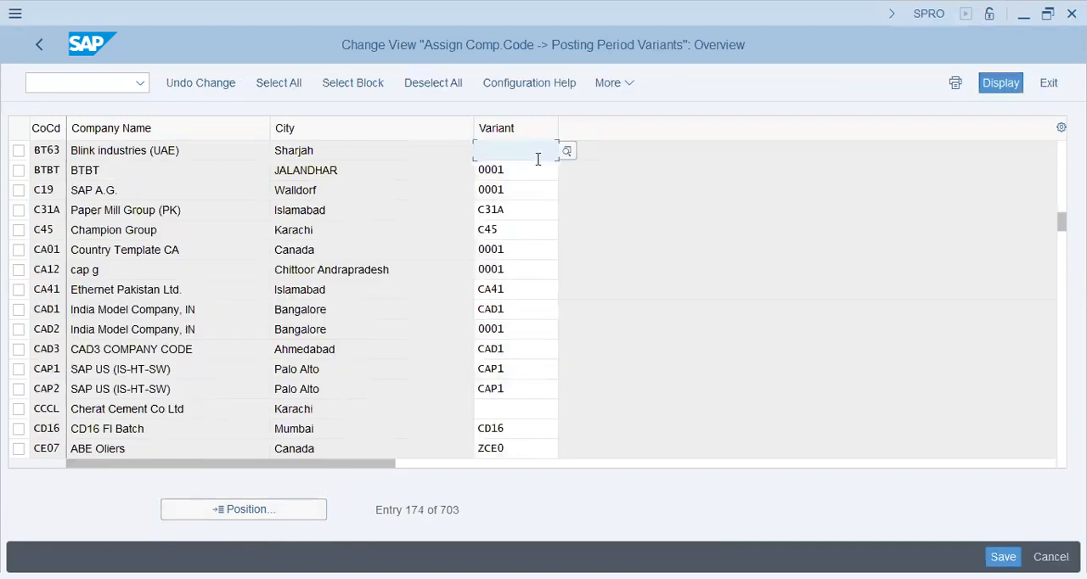
{"action": "type", "text": "bt63"}
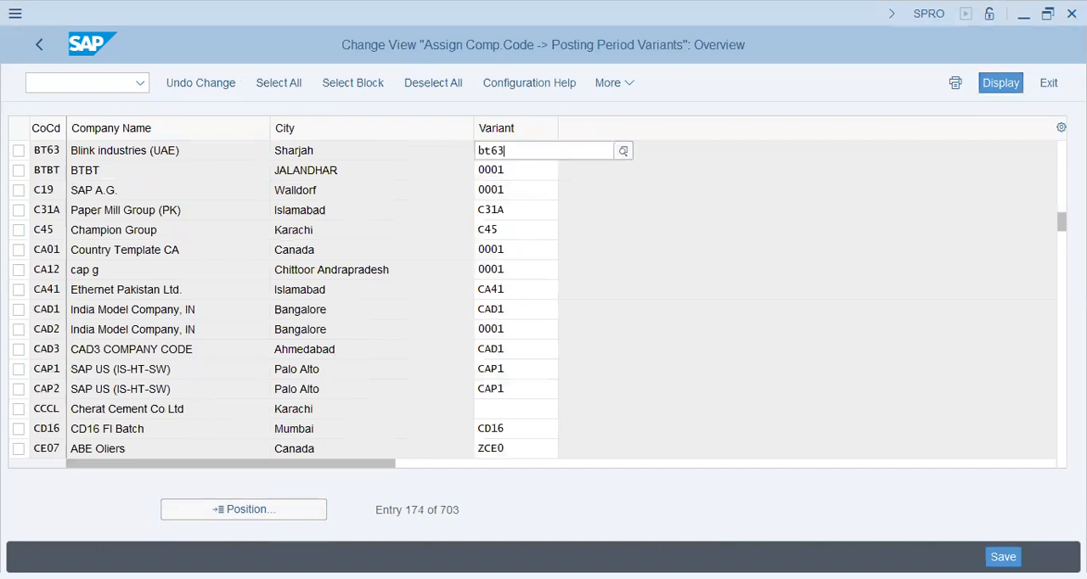
{"action": "left_click", "coordinate": [611, 249]}
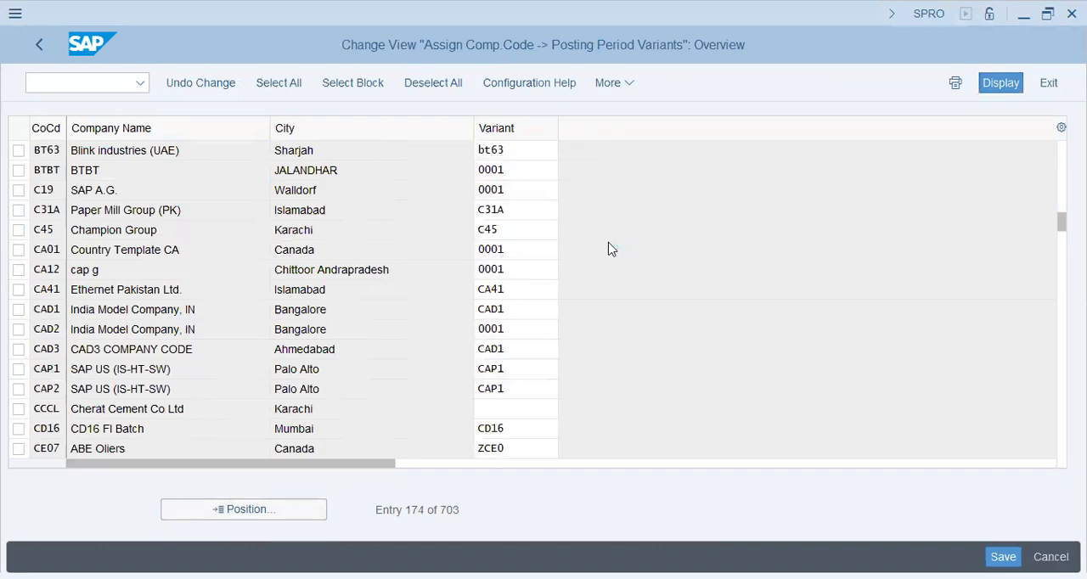
{"action": "left_click", "coordinate": [532, 146]}
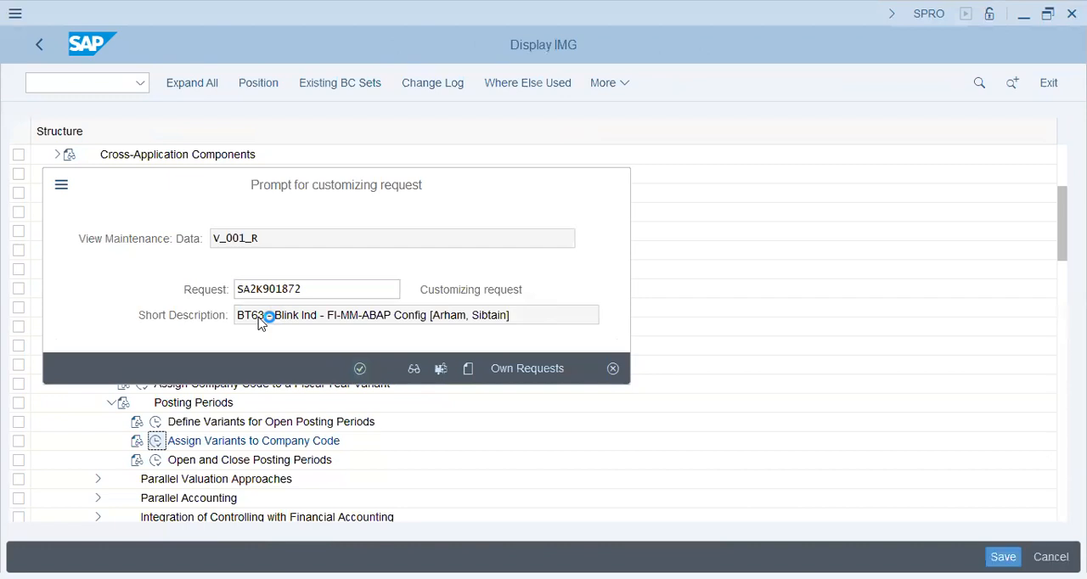
{"action": "key", "text": "Return"}
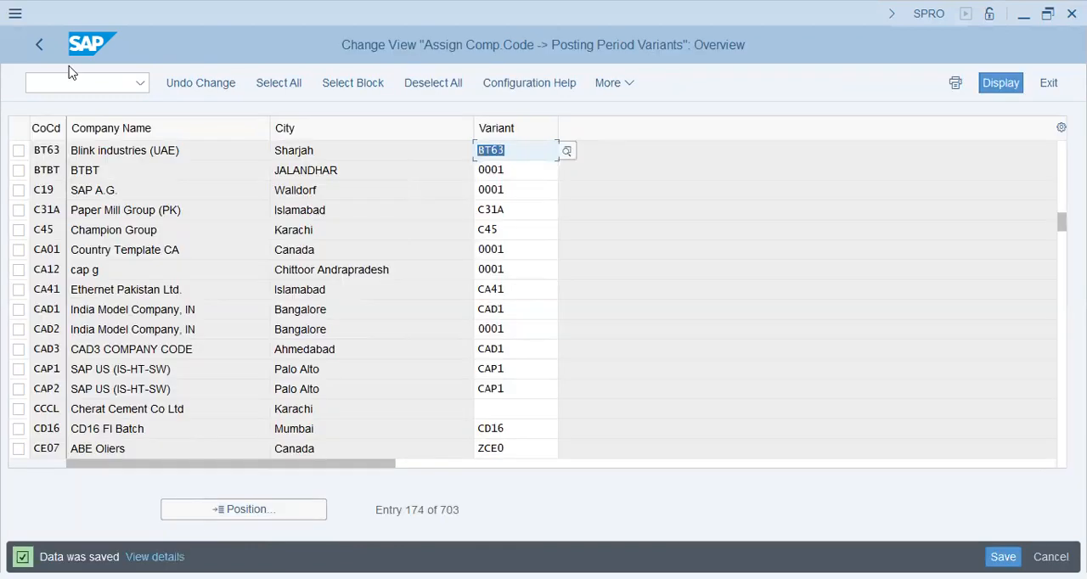
{"action": "key", "text": "F3"}
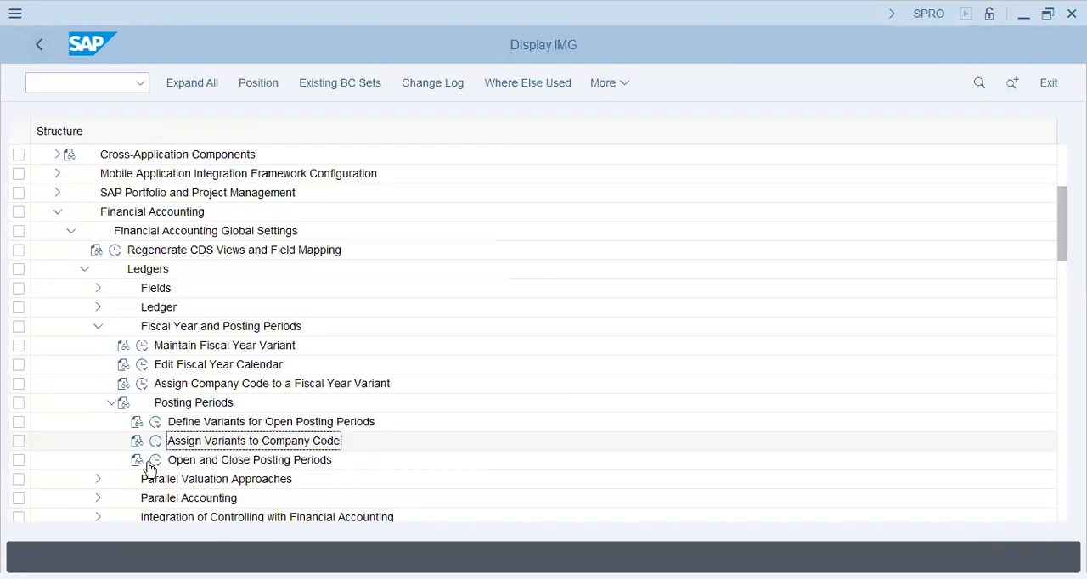
Open the opening and closing of posting periods for all variants and find the entries of variant AA42
{"action": "left_click", "coordinate": [147, 463]}
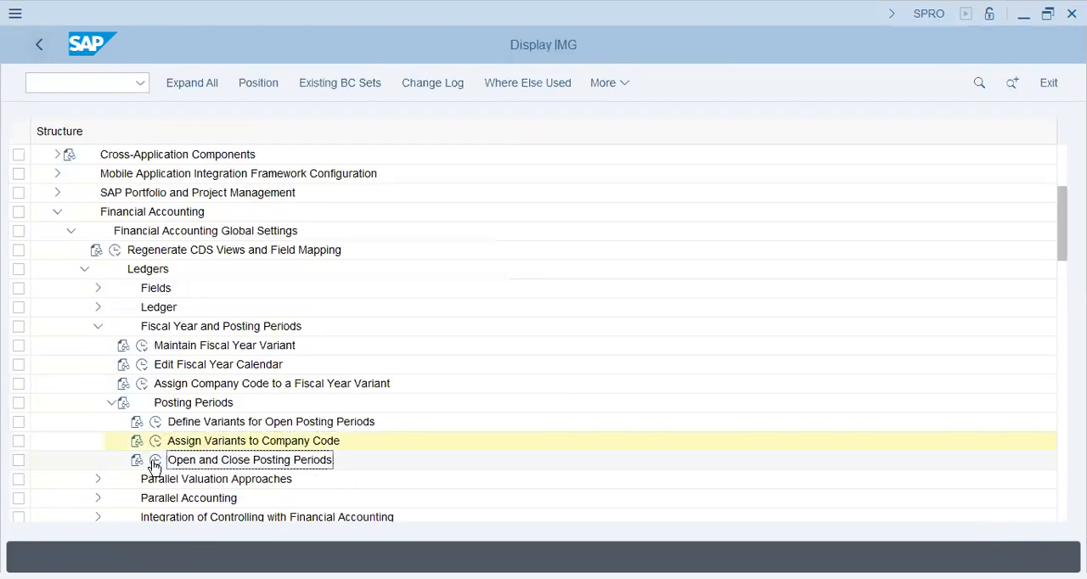
{"action": "left_click", "coordinate": [159, 460]}
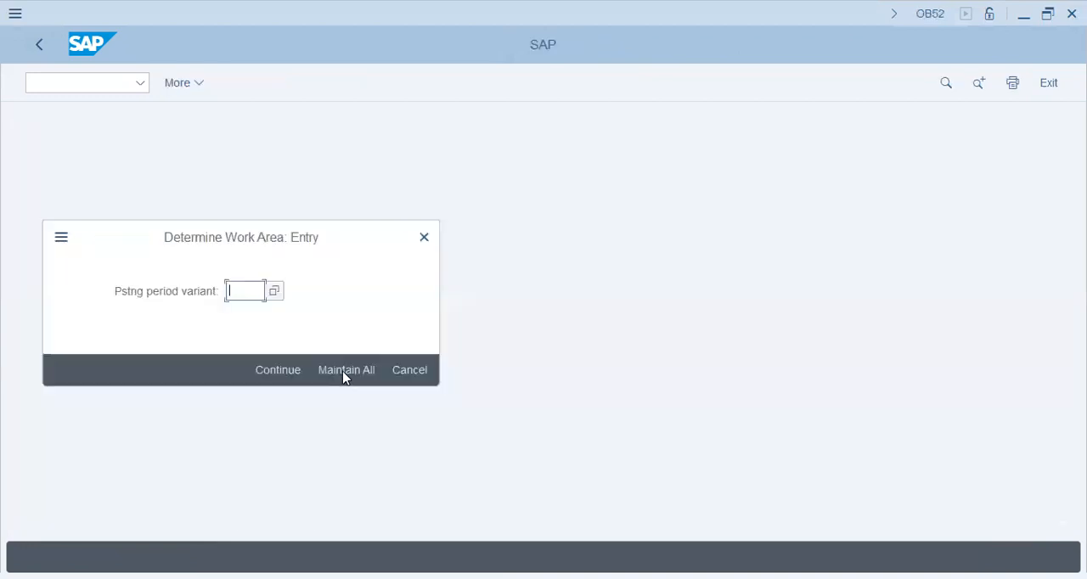
{"action": "left_click", "coordinate": [345, 374]}
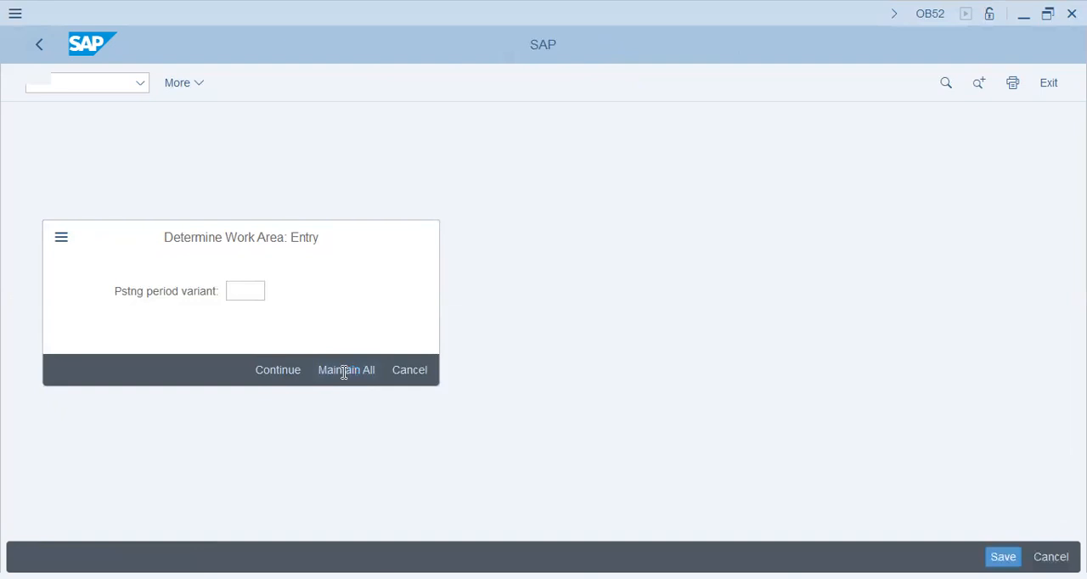
{"action": "left_click", "coordinate": [265, 509]}
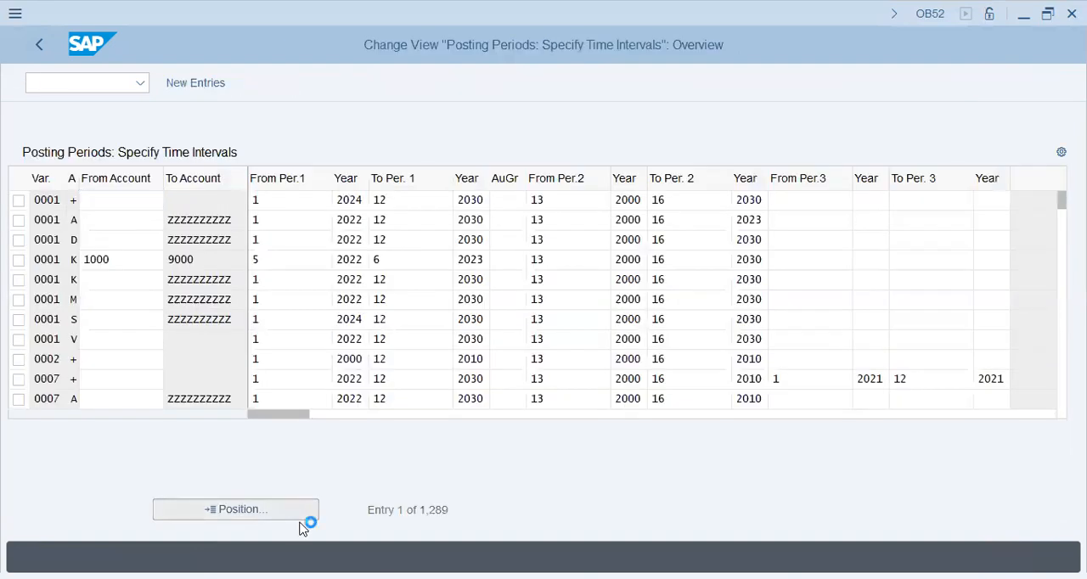
{"action": "type", "text": "a"}
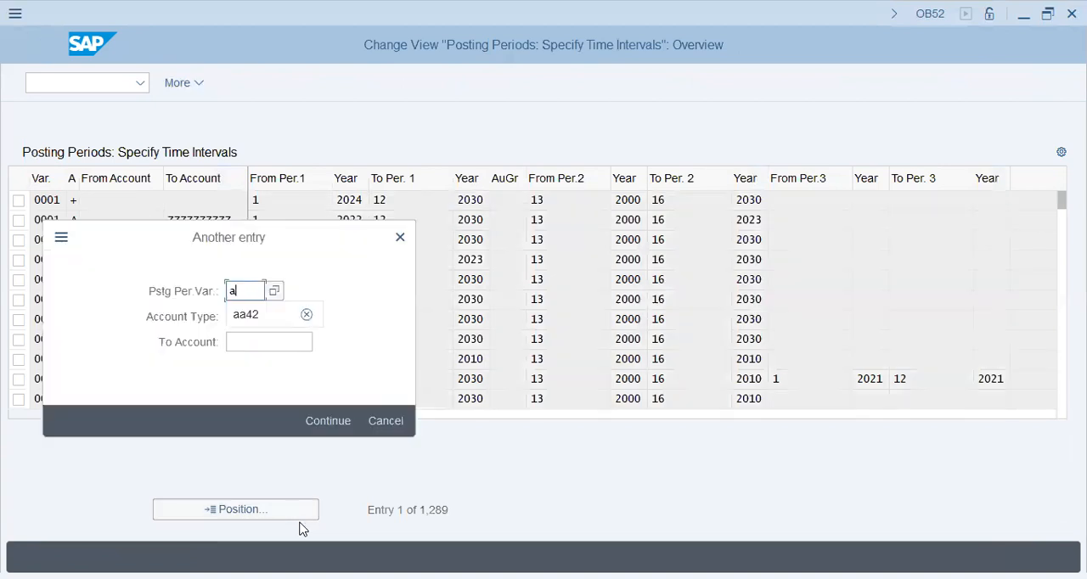
{"action": "type", "text": "a"}
{"action": "key", "text": "Return"}
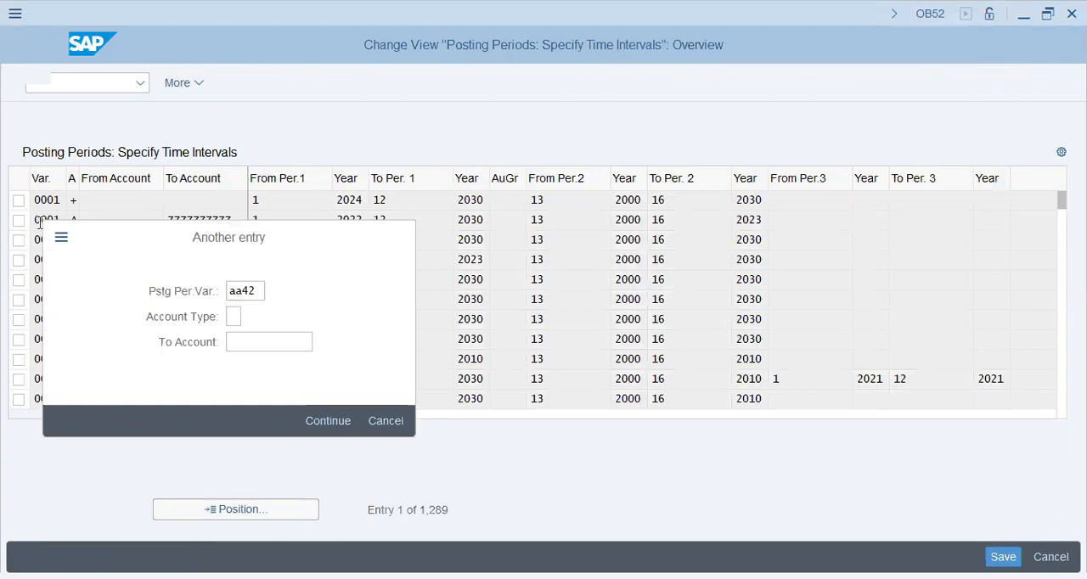
Select all six posting period entries of variant AA42 and copy them as new entries
{"action": "left_click", "coordinate": [20, 202]}
{"action": "left_click", "coordinate": [21, 222]}
{"action": "left_click", "coordinate": [18, 297], "text": "shift"}
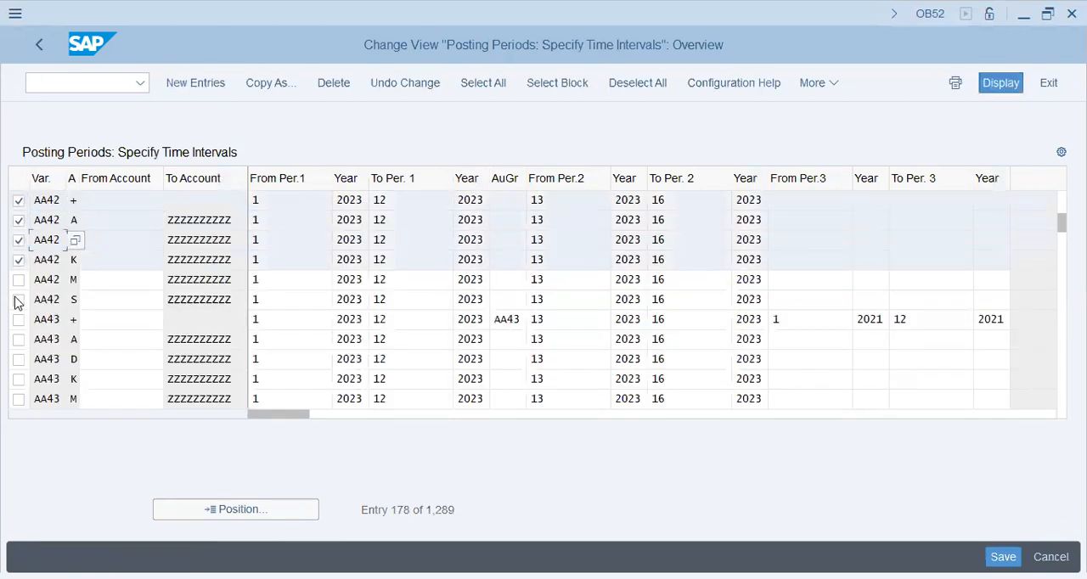
{"action": "left_click", "coordinate": [279, 83]}
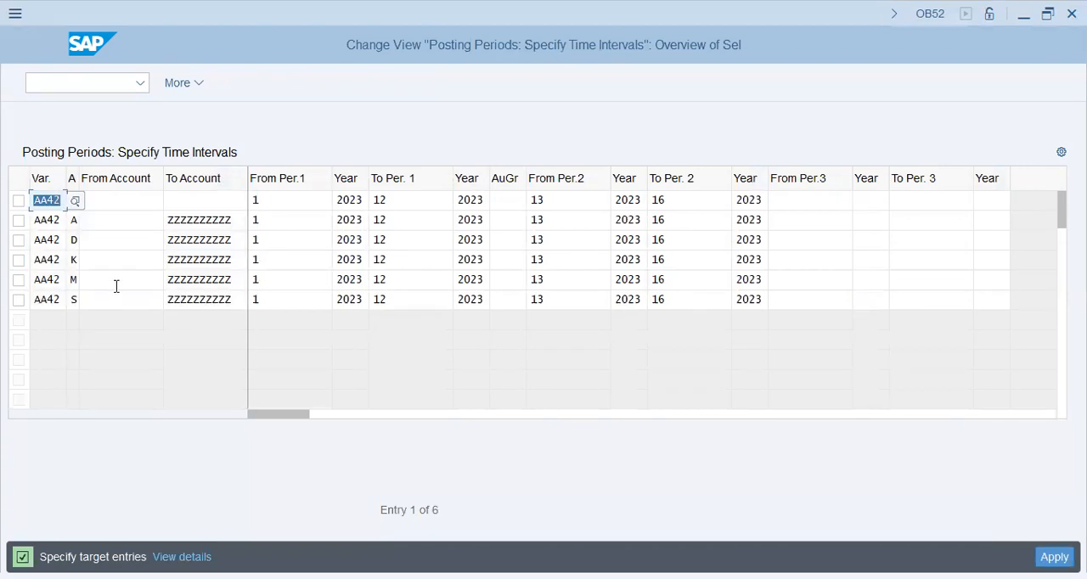
Set the variant of the first copied entry to bt63, with account type +
{"action": "key", "text": "Return"}
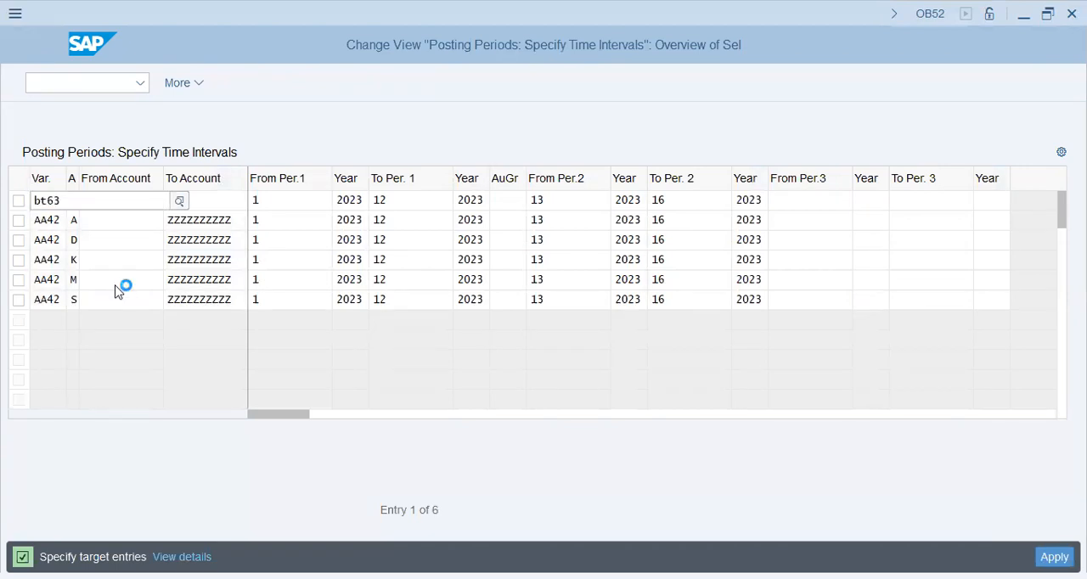
{"action": "type", "text": "bt63"}
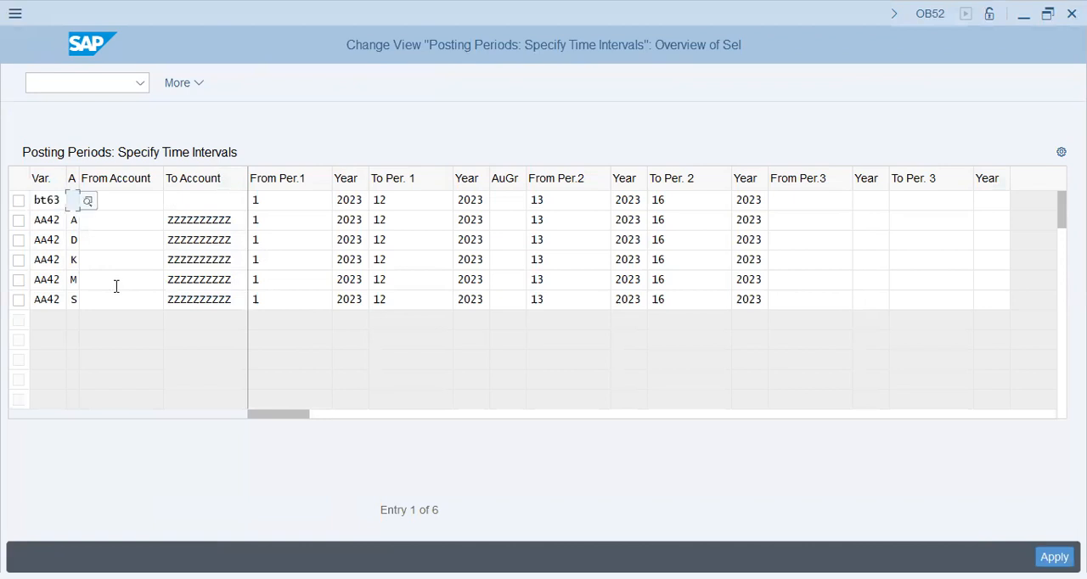
{"action": "key", "text": "ctrl+a"}
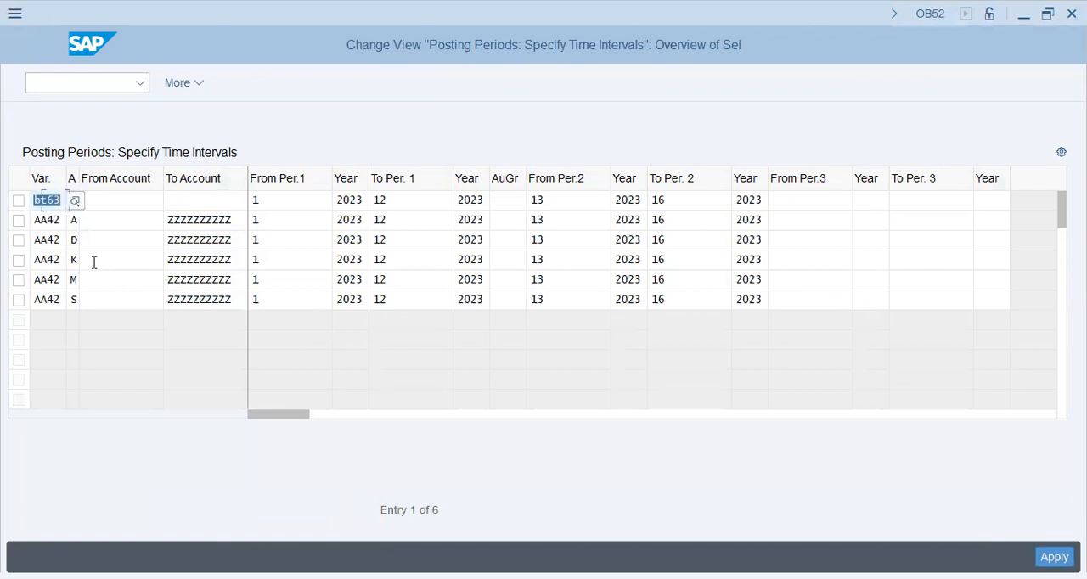
{"action": "left_click", "coordinate": [145, 202]}
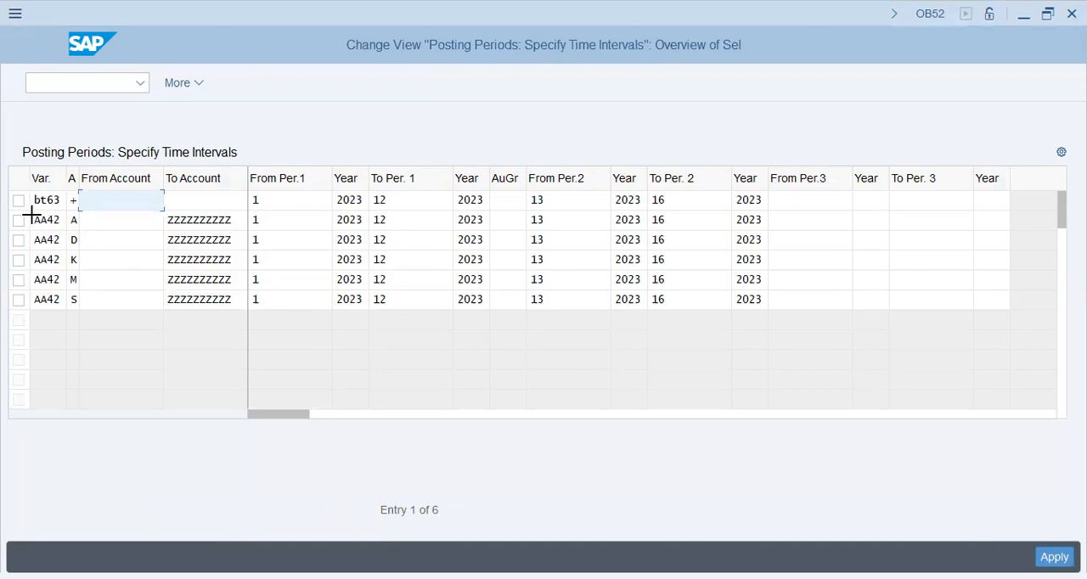
Replace the variant with bt63 in the copied entries for account types A, D, K, M and S
{"action": "left_click_drag", "start_coordinate": [33, 219], "coordinate": [64, 306]}
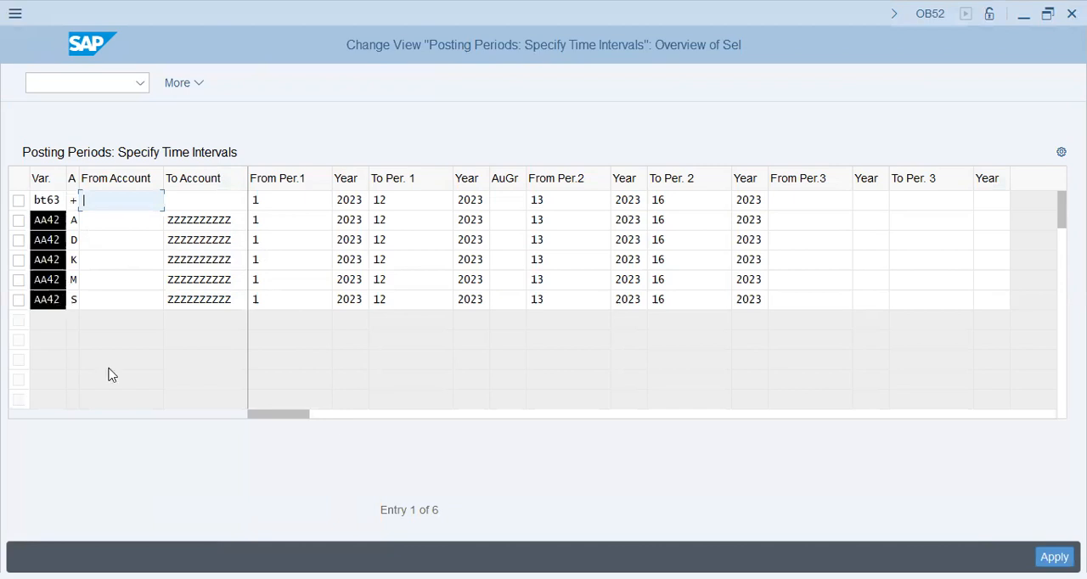
{"action": "key", "text": "Delete"}
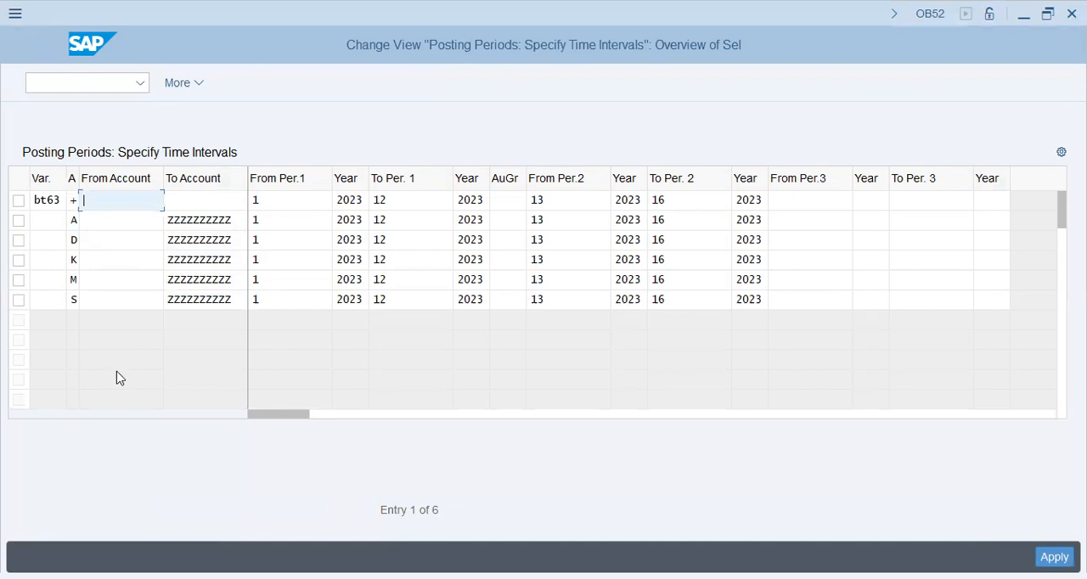
{"action": "left_click", "coordinate": [61, 199]}
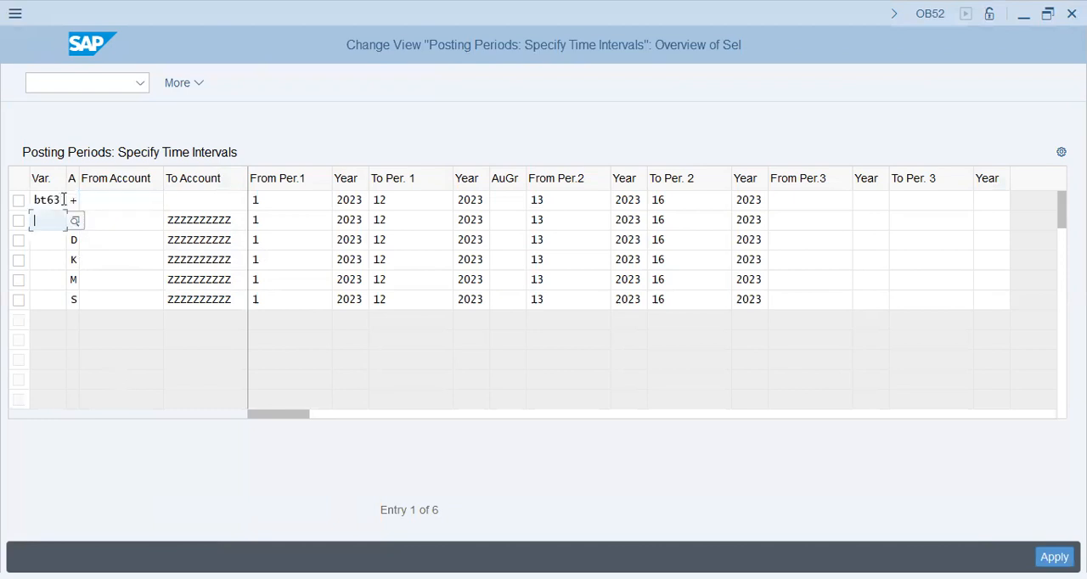
{"action": "double_click", "coordinate": [60, 199]}
{"action": "key", "text": "ctrl+c"}
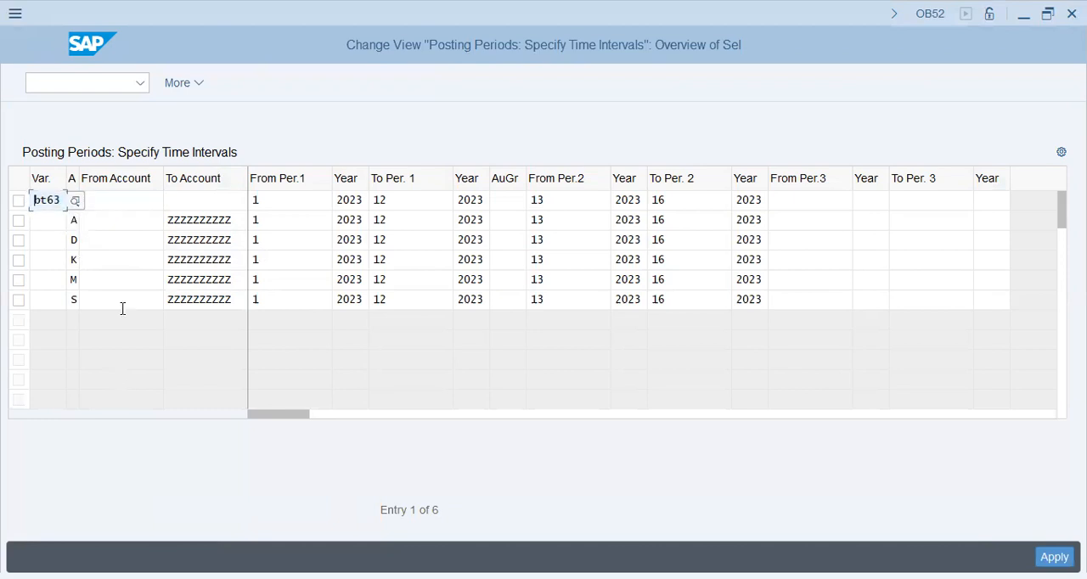
{"action": "key", "text": "Down"}
{"action": "key", "text": "ctrl+v"}
{"action": "key", "text": "Down"}
{"action": "key", "text": "ctrl+v"}
{"action": "key", "text": "Down"}
{"action": "key", "text": "ctrl+v"}
{"action": "key", "text": "Down"}
{"action": "key", "text": "ctrl+v"}
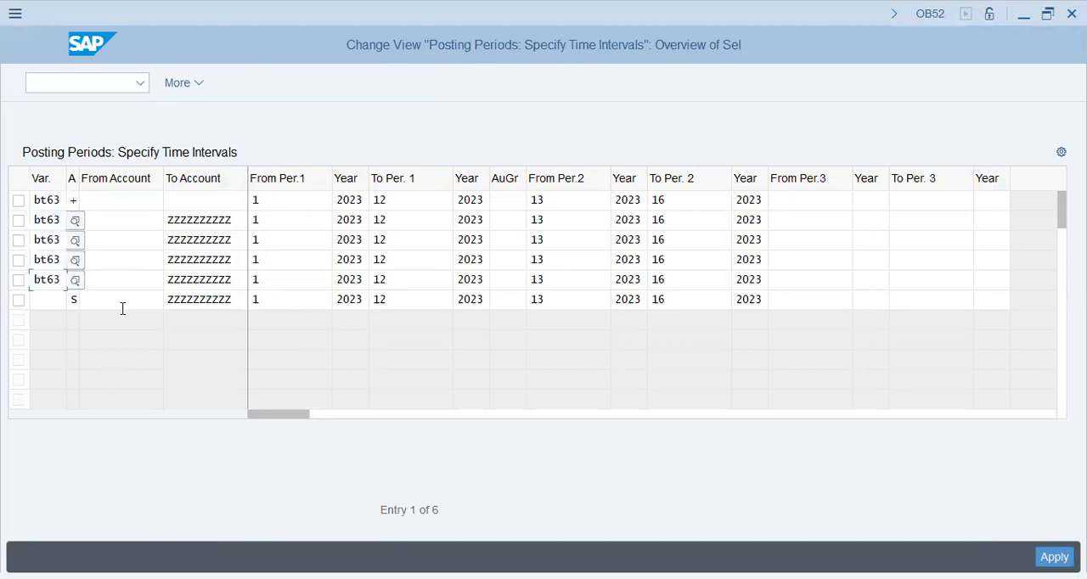
{"action": "key", "text": "Down"}
{"action": "key", "text": "ctrl+v"}
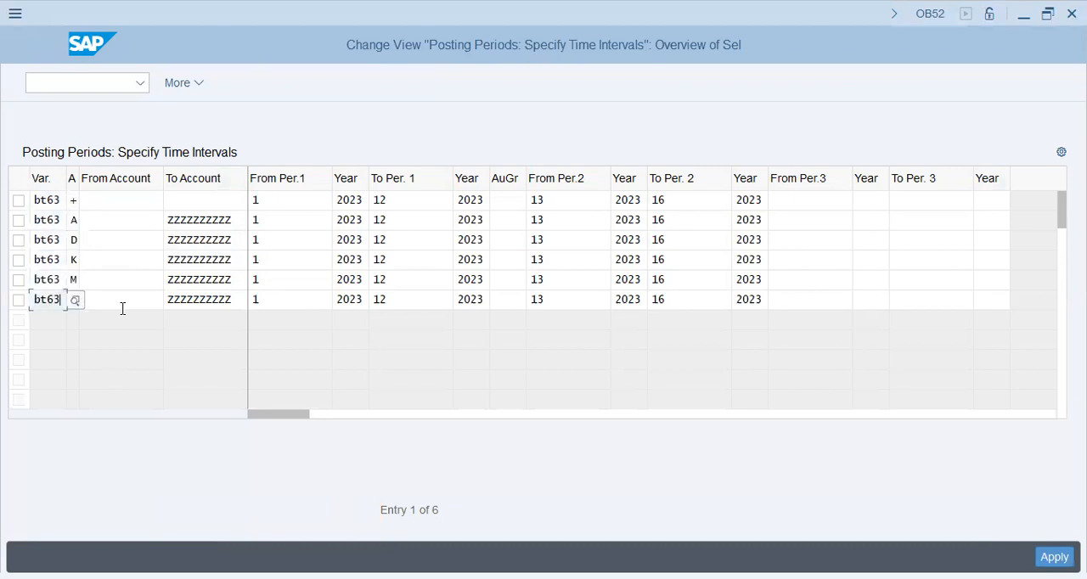
Examine the account types, account ranges and the normal and special period intervals of the copied entries
{"action": "left_click", "coordinate": [109, 198]}
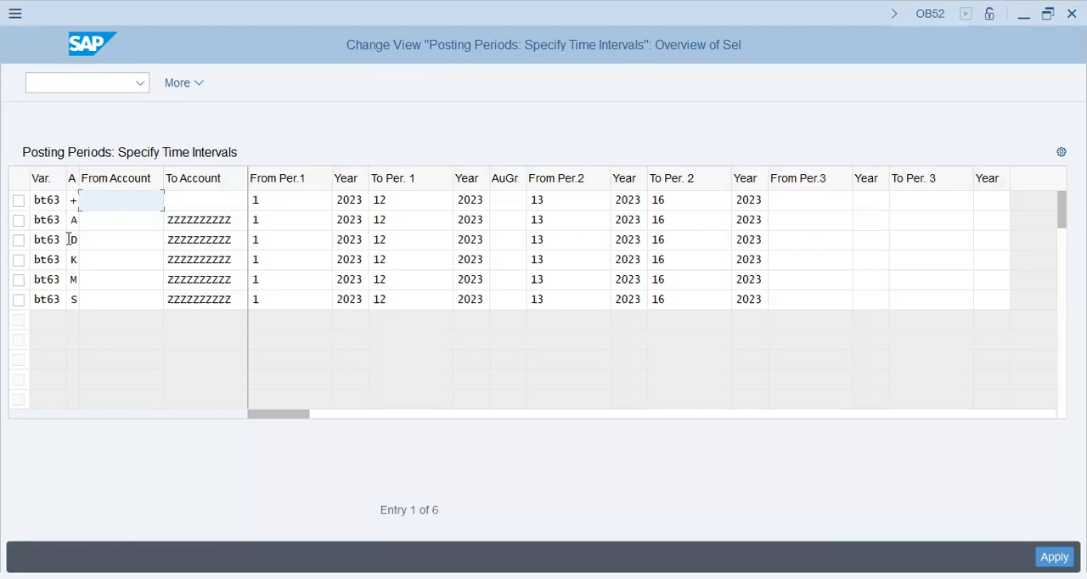
{"action": "left_click", "coordinate": [73, 300]}
{"action": "left_click", "coordinate": [110, 302]}
{"action": "left_click", "coordinate": [110, 218]}
{"action": "left_click", "coordinate": [235, 221]}
{"action": "left_click", "coordinate": [98, 224]}
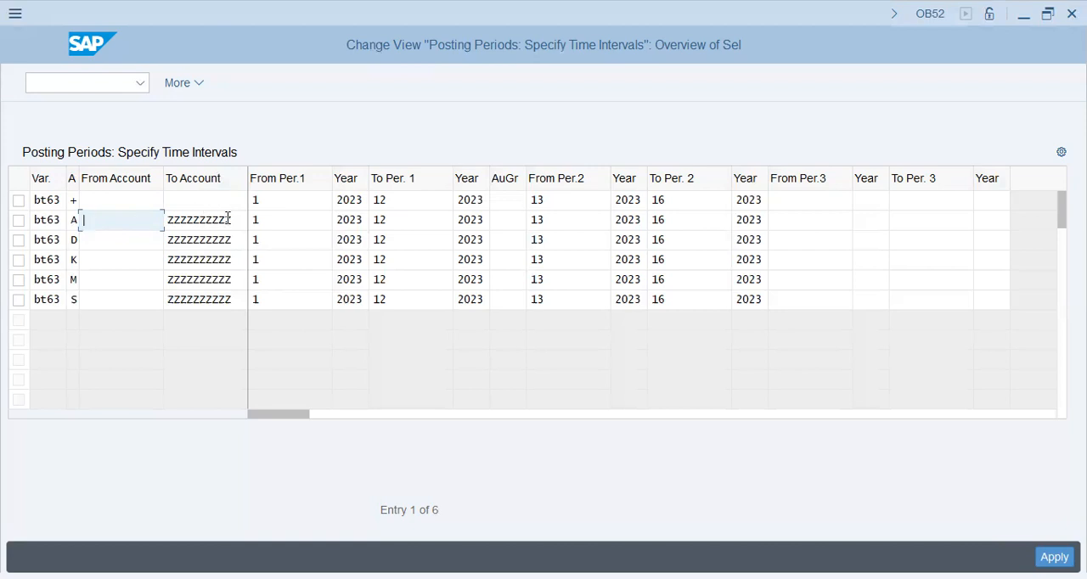
{"action": "left_click_drag", "start_coordinate": [236, 220], "coordinate": [156, 229]}
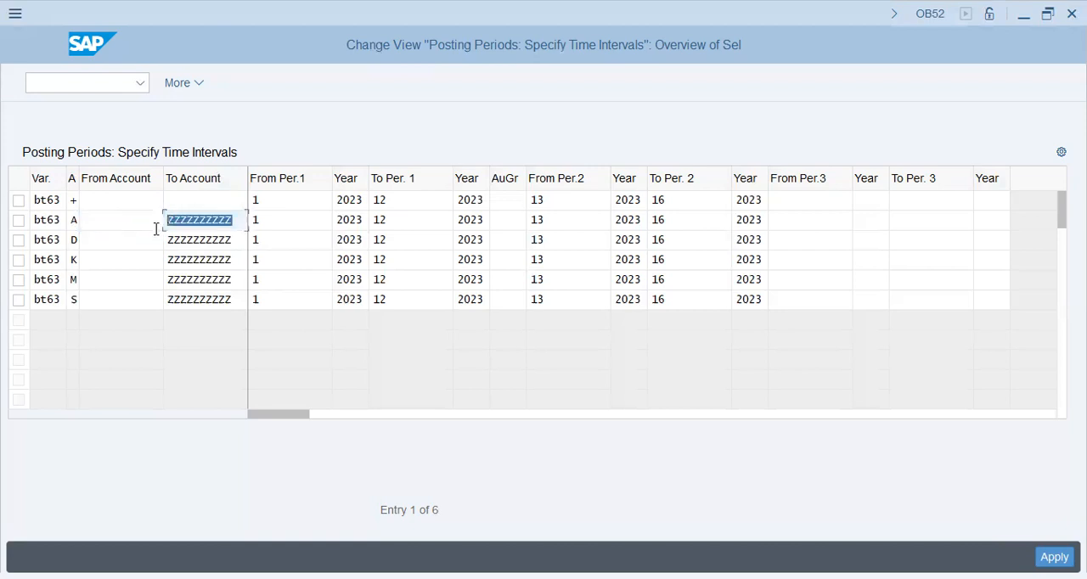
{"action": "left_click", "coordinate": [97, 243]}
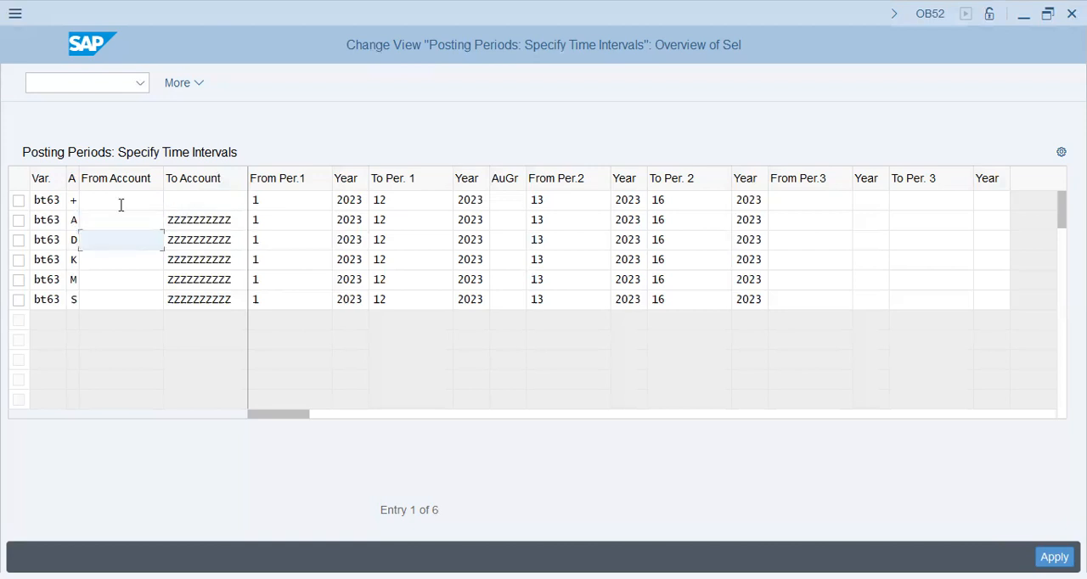
{"action": "left_click", "coordinate": [232, 302]}
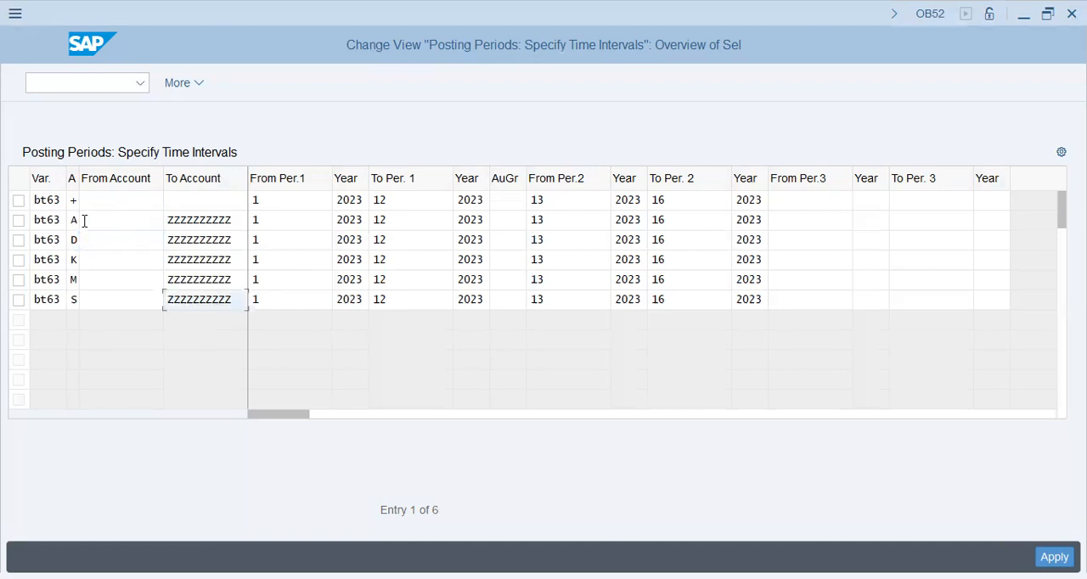
{"action": "left_click", "coordinate": [233, 223]}
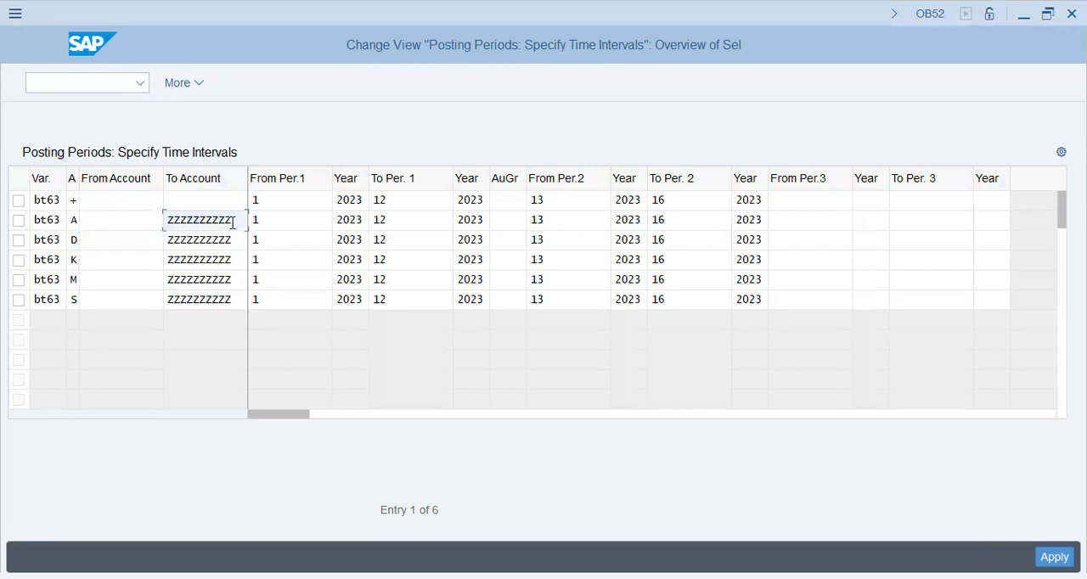
{"action": "left_click", "coordinate": [286, 219]}
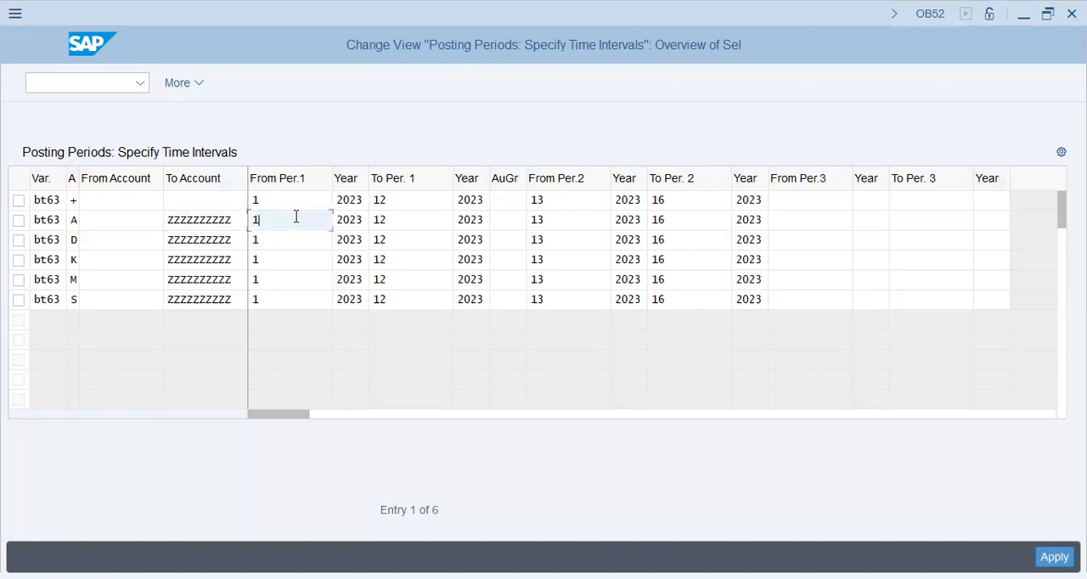
{"action": "left_click", "coordinate": [402, 218]}
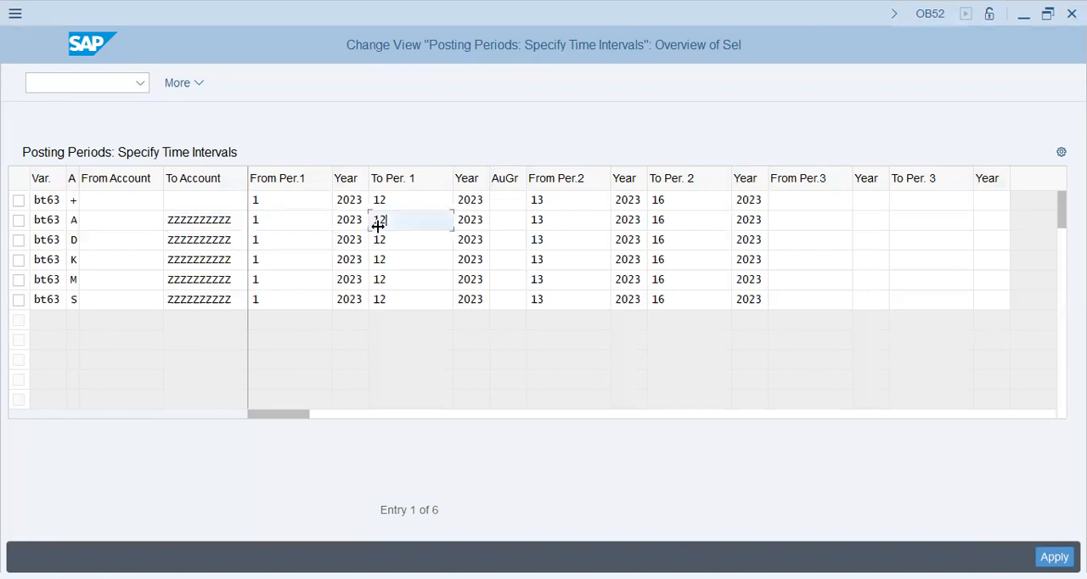
{"action": "left_click", "coordinate": [297, 223]}
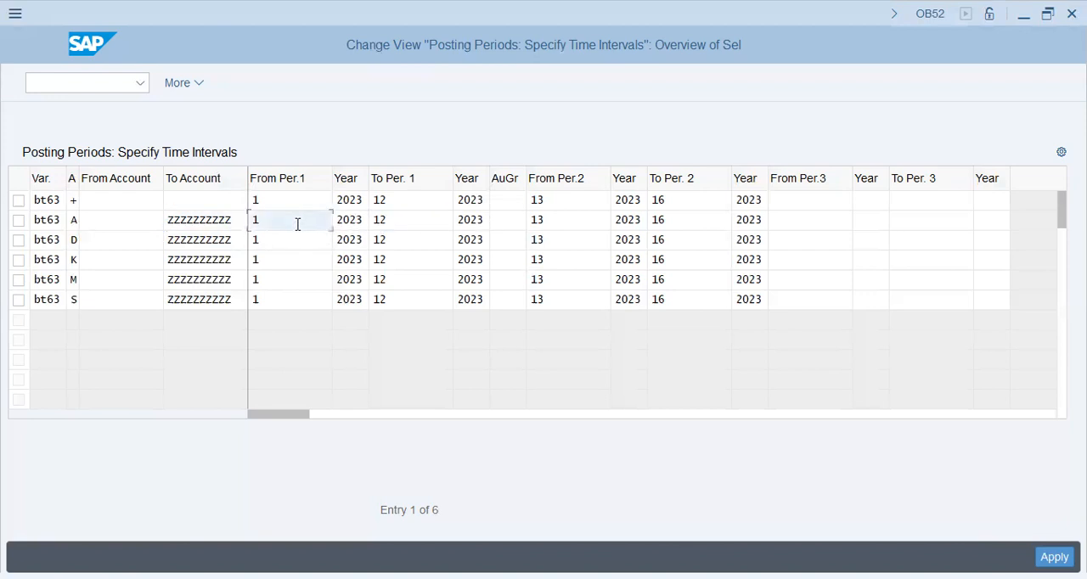
{"action": "left_click", "coordinate": [434, 218]}
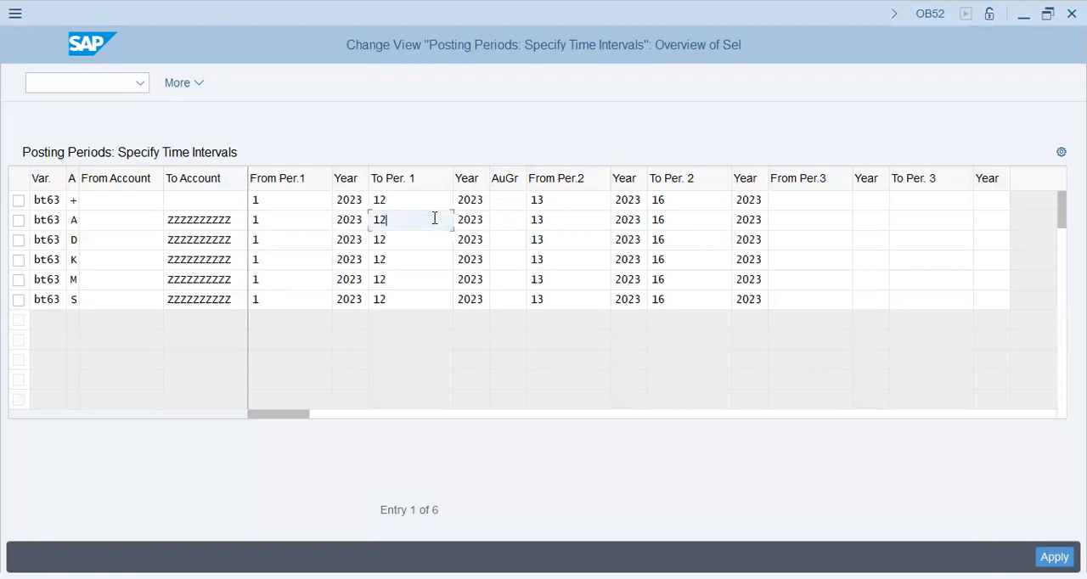
{"action": "left_click", "coordinate": [575, 223]}
{"action": "left_click", "coordinate": [666, 224]}
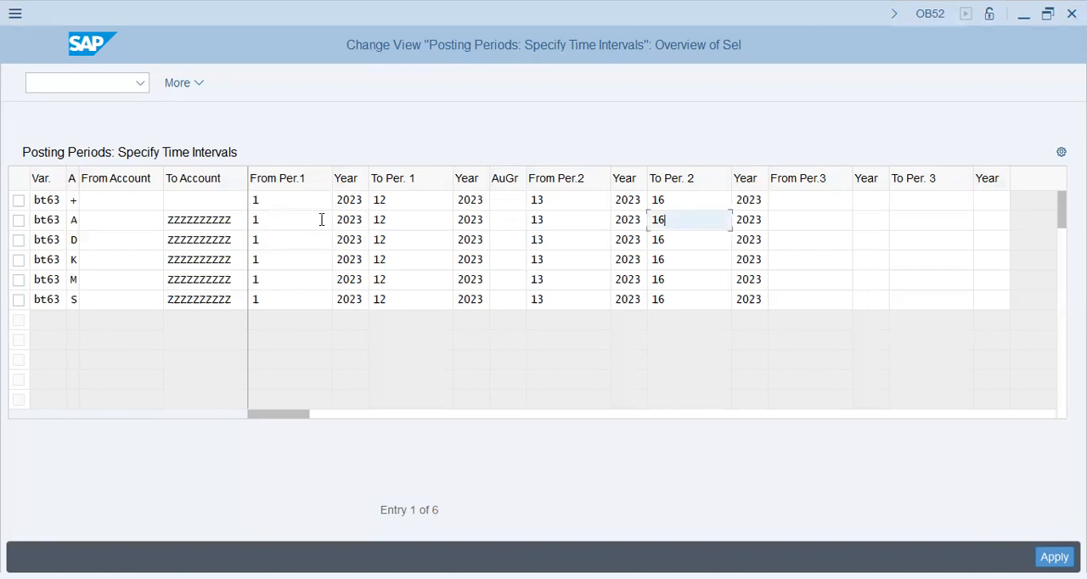
Set the From Per.1 year to 2024 for all six bt63 entries
{"action": "left_click", "coordinate": [354, 199]}
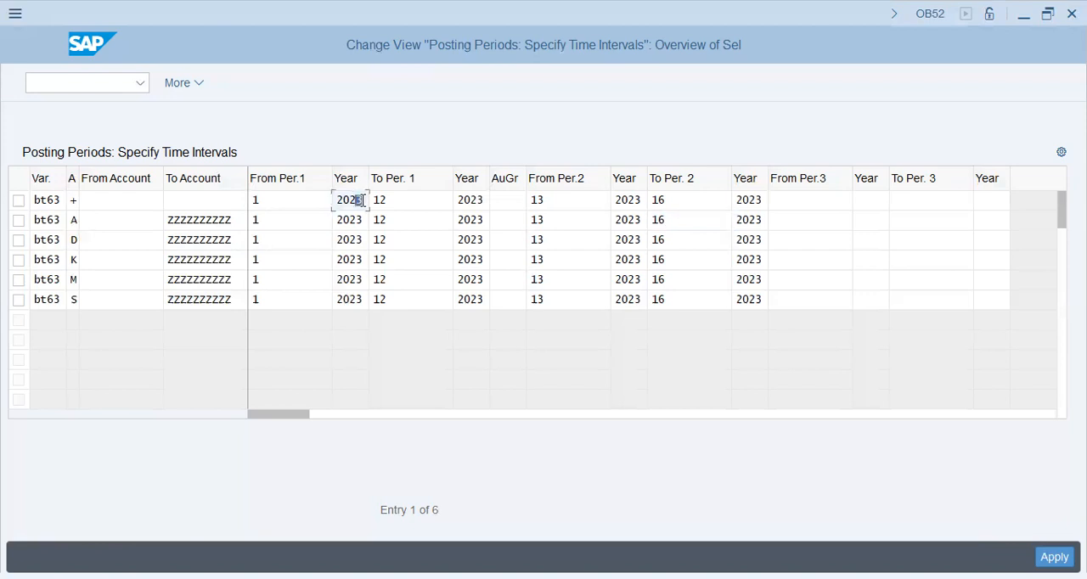
{"action": "type", "text": "4"}
{"action": "key", "text": "Down"}
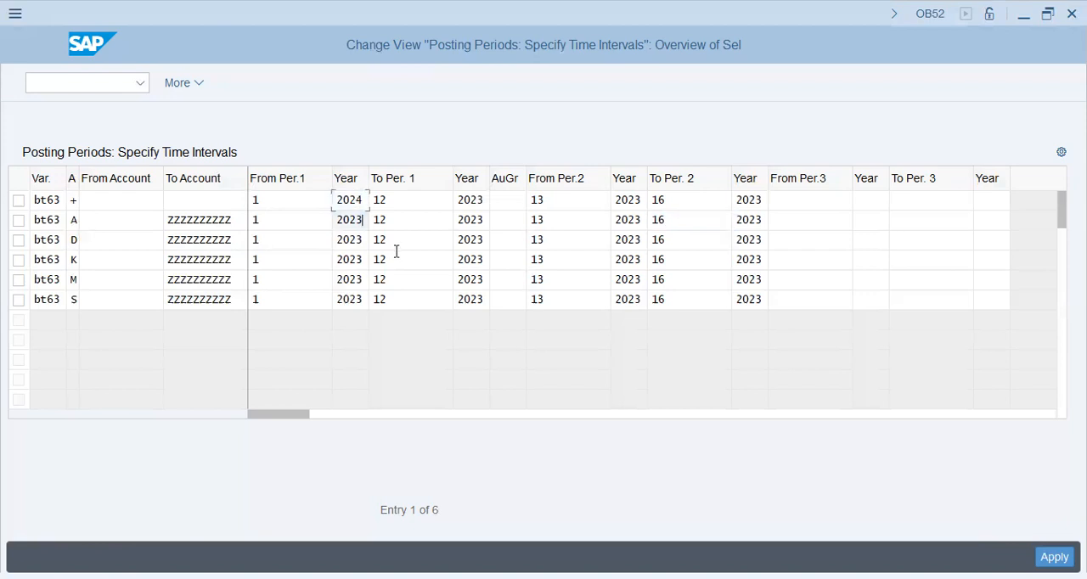
{"action": "type", "text": "4"}
{"action": "key", "text": "Down"}
{"action": "type", "text": "4"}
{"action": "key", "text": "Down"}
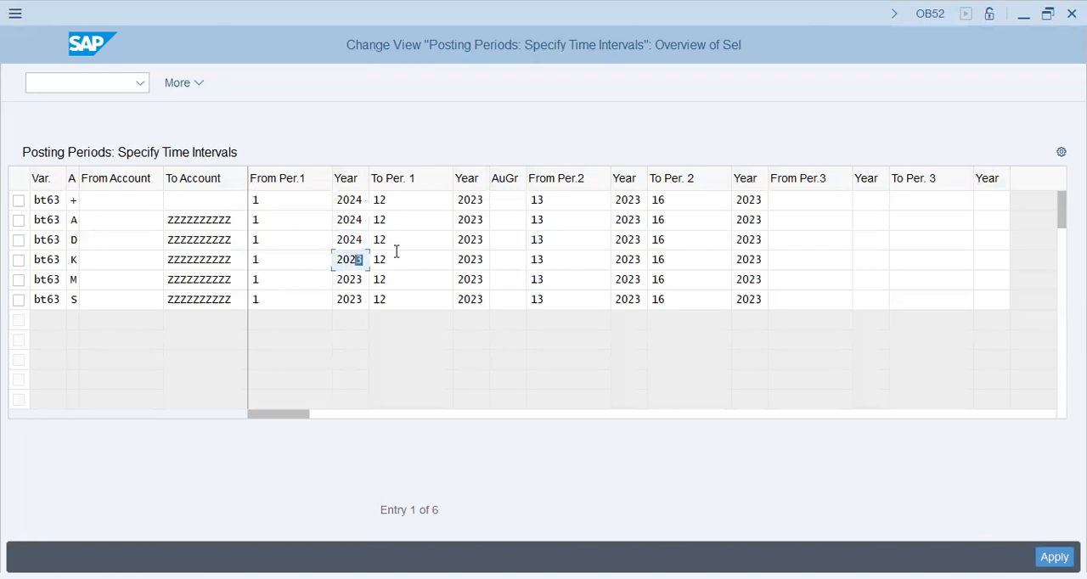
{"action": "type", "text": "4"}
{"action": "key", "text": "Down"}
{"action": "type", "text": "4"}
{"action": "key", "text": "Down"}
{"action": "type", "text": "4"}
Set the To Per. 1 year to 2024 for the account type S entry
{"action": "key", "text": "Tab"}
{"action": "key", "text": "Tab"}
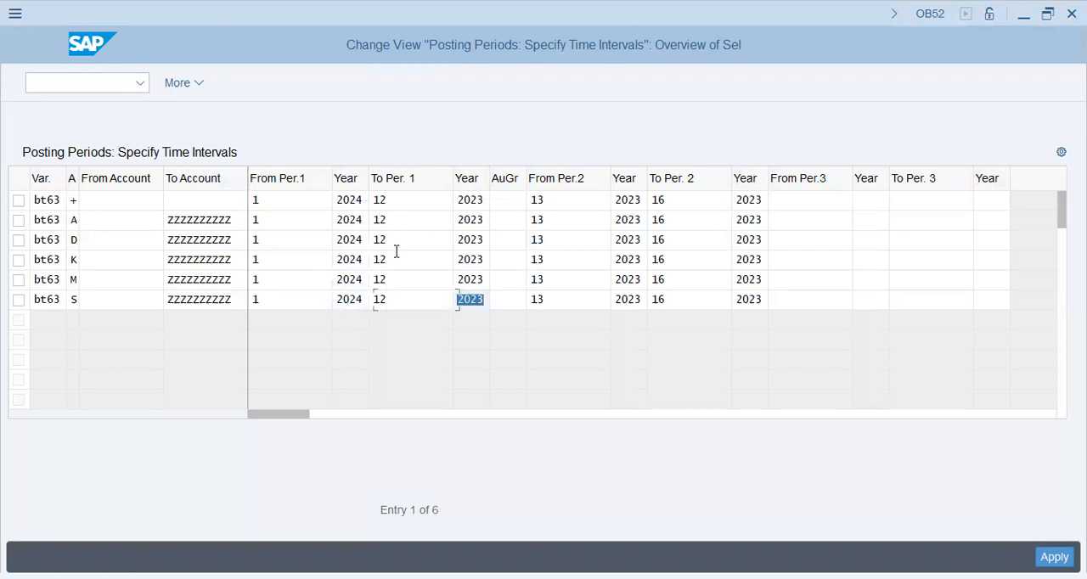
{"action": "type", "text": "2024"}
{"action": "key", "text": "shift+Left"}
{"action": "key", "text": "shift+Left"}
{"action": "key", "text": "shift+Left"}
{"action": "key", "text": "shift+Left"}
{"action": "key", "text": "Left"}
{"action": "left_click", "coordinate": [416, 223]}
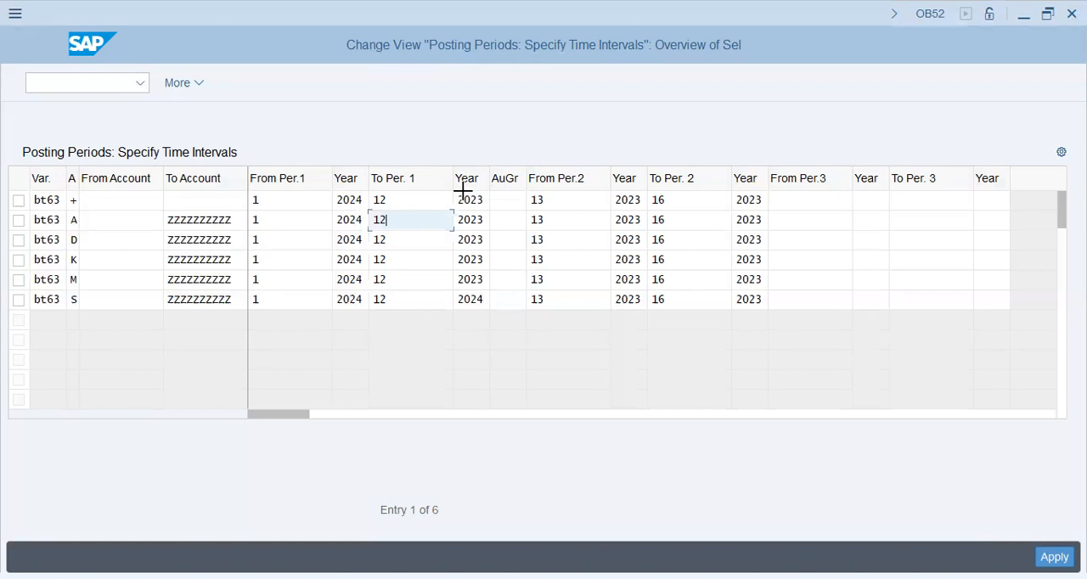
Clear the To Per. 1 year of the entries +, A, D, K and M and enter 2024 in each
{"action": "left_click_drag", "start_coordinate": [472, 272], "coordinate": [476, 277]}
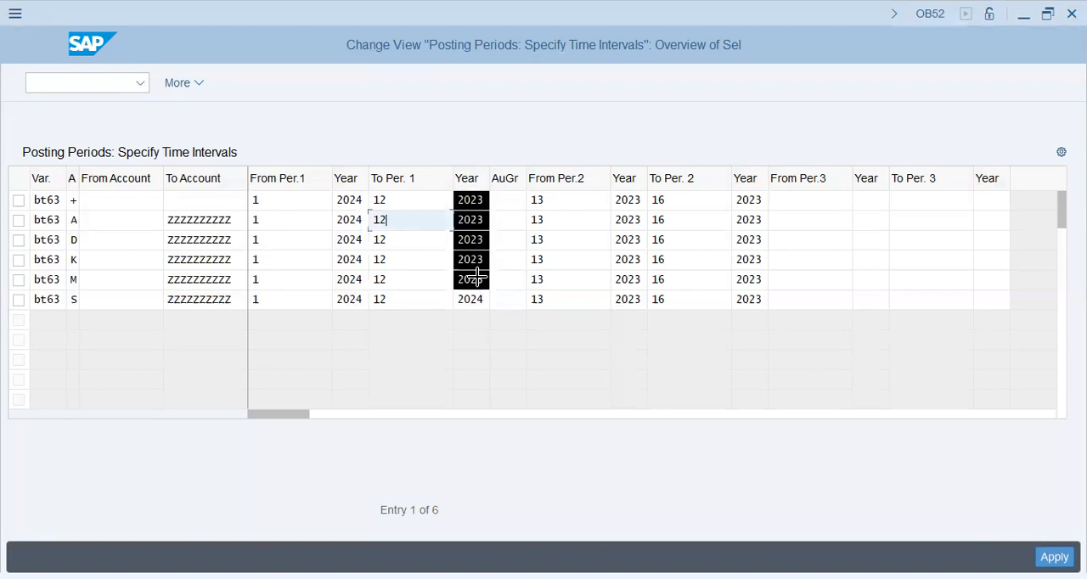
{"action": "key", "text": "Delete"}
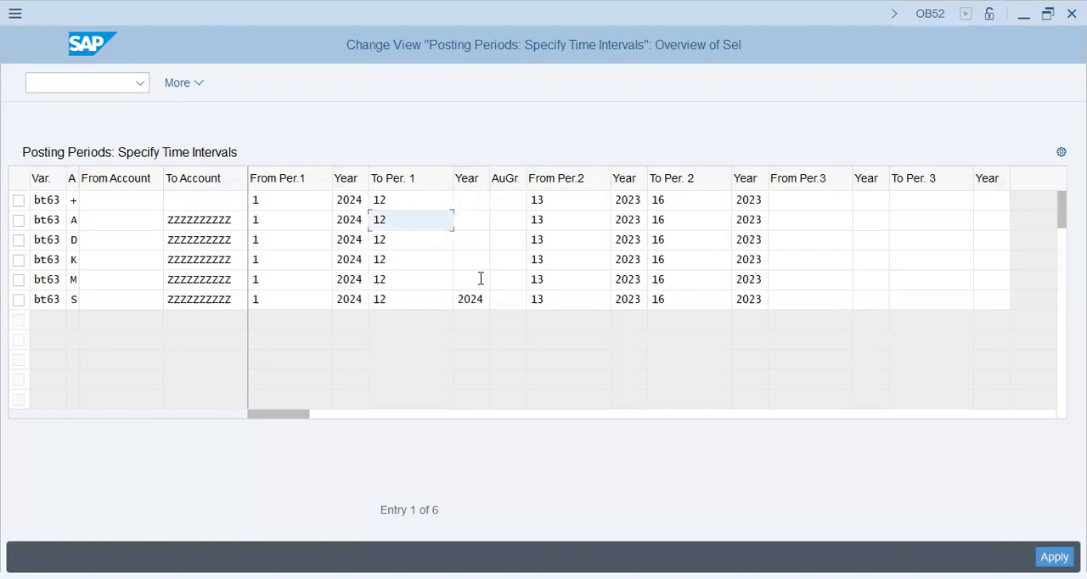
{"action": "key", "text": "Up"}
{"action": "key", "text": "Tab"}
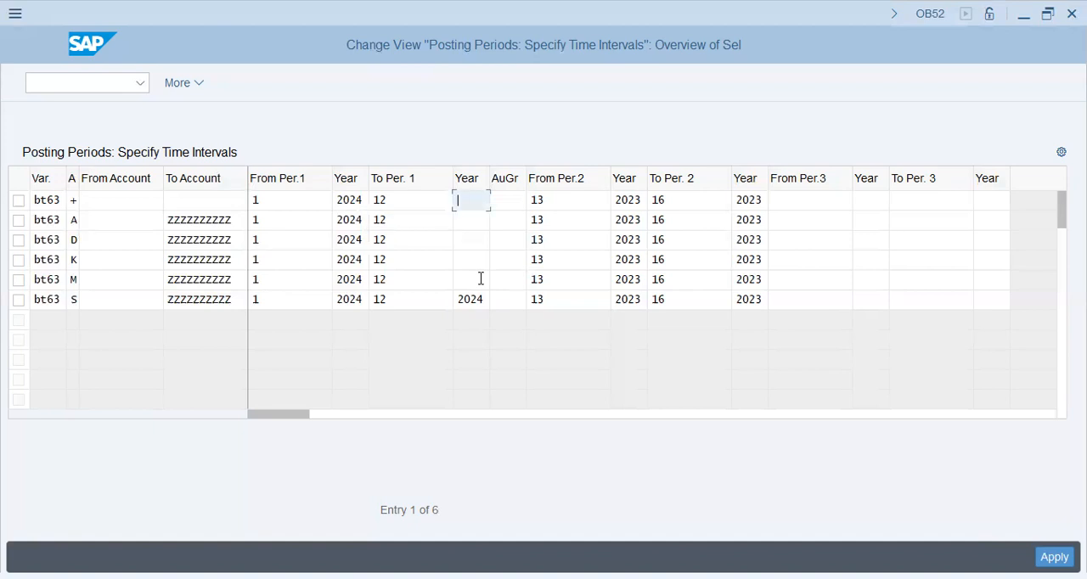
{"action": "type", "text": "2024"}
{"action": "key", "text": "Down"}
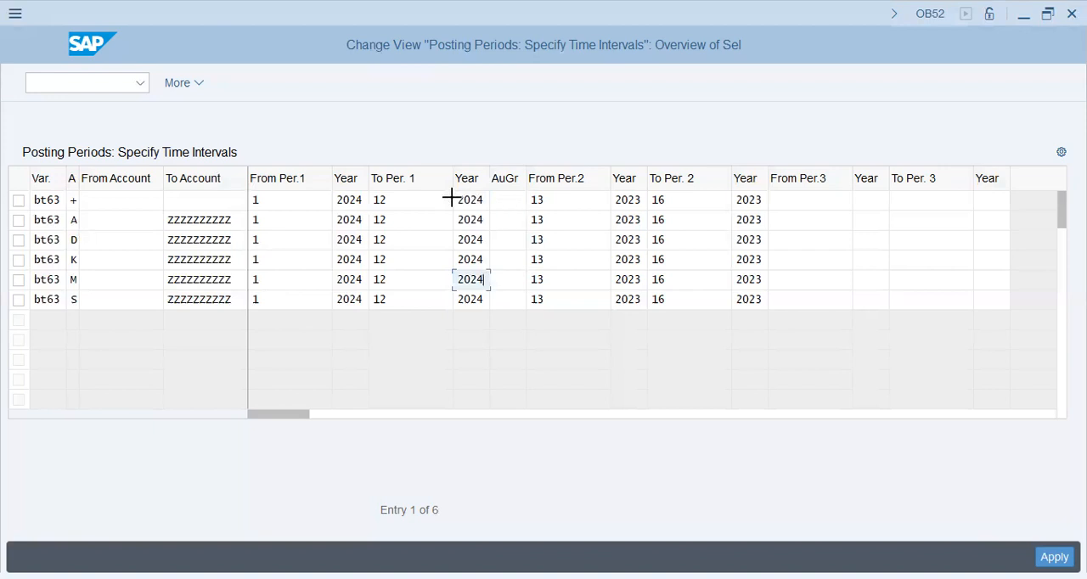
Copy the 2024 years of To Per. 1 into the From Per.2 and To Per. 2 years of all six bt63 entries
{"action": "left_click_drag", "start_coordinate": [477, 284], "coordinate": [479, 305]}
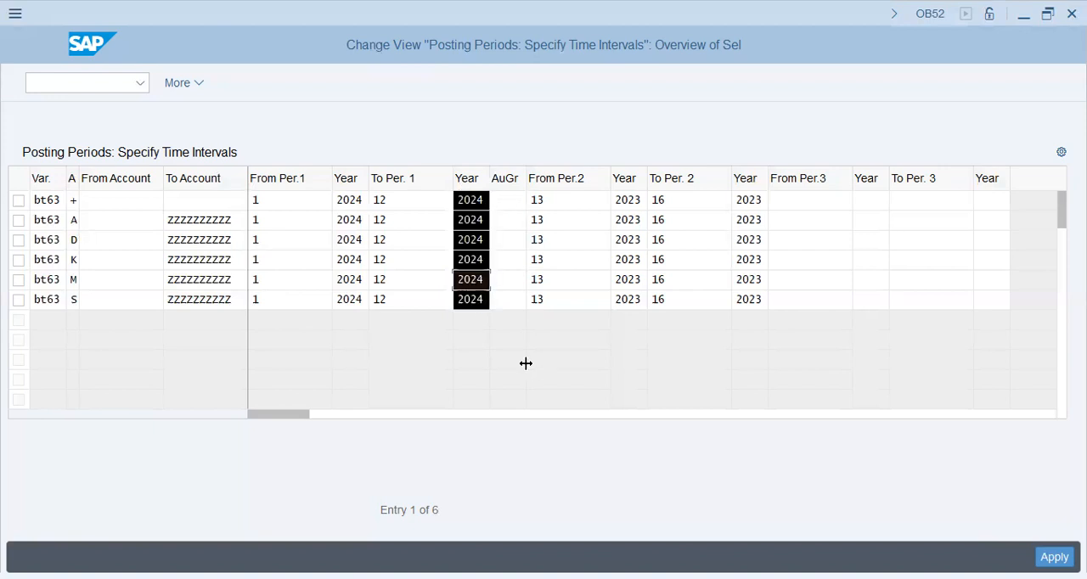
{"action": "key", "text": "ctrl+c"}
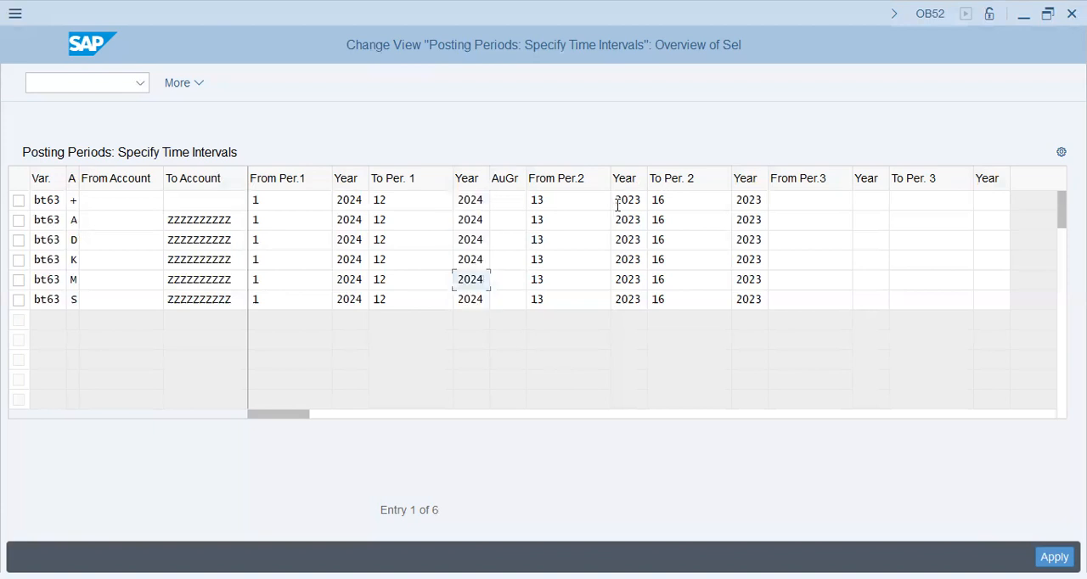
{"action": "left_click", "coordinate": [619, 202]}
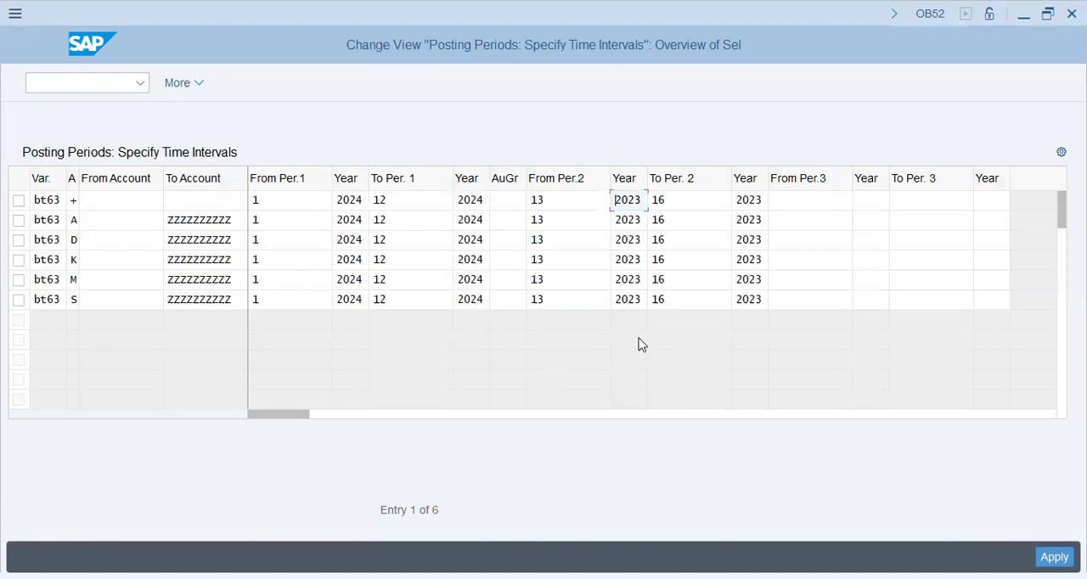
{"action": "key", "text": "ctrl+v"}
{"action": "key", "text": "Tab"}
{"action": "key", "text": "Tab"}
{"action": "key", "text": "ctrl+v"}
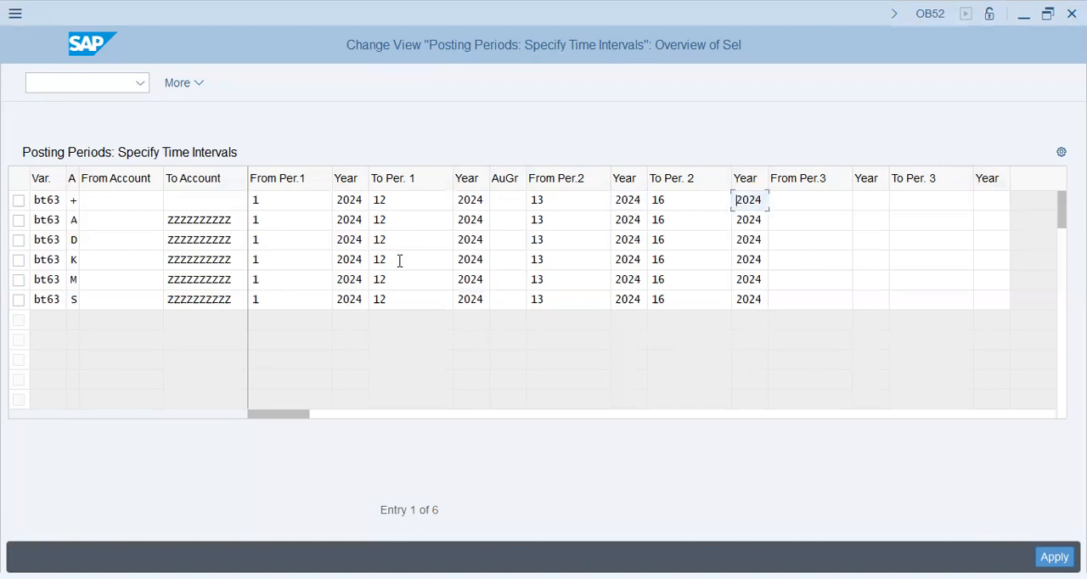
Examine the + entry's account range and the from and to periods of its normal and special intervals
{"action": "left_click", "coordinate": [306, 202]}
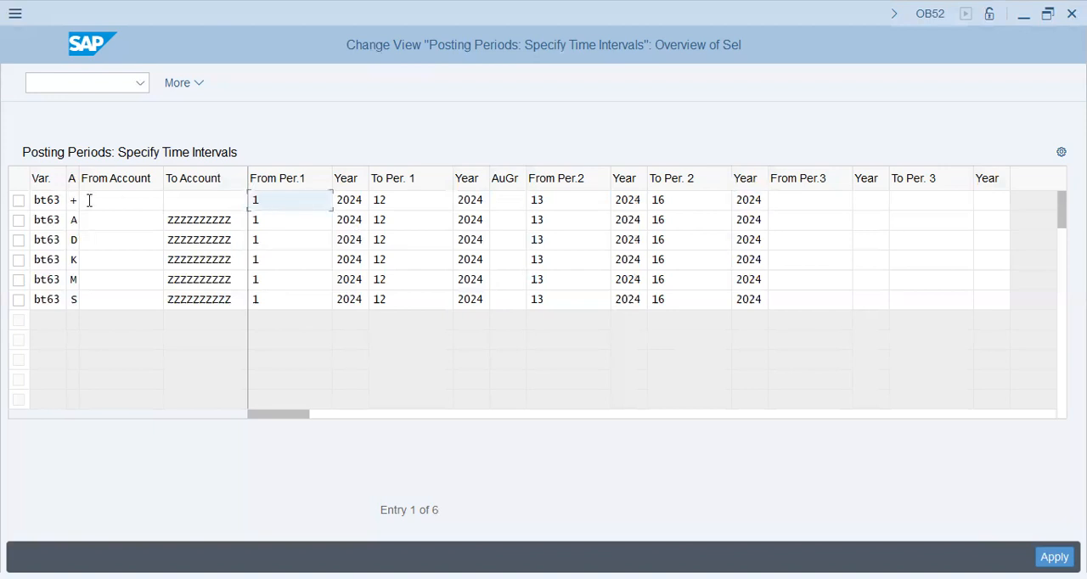
{"action": "left_click", "coordinate": [89, 200]}
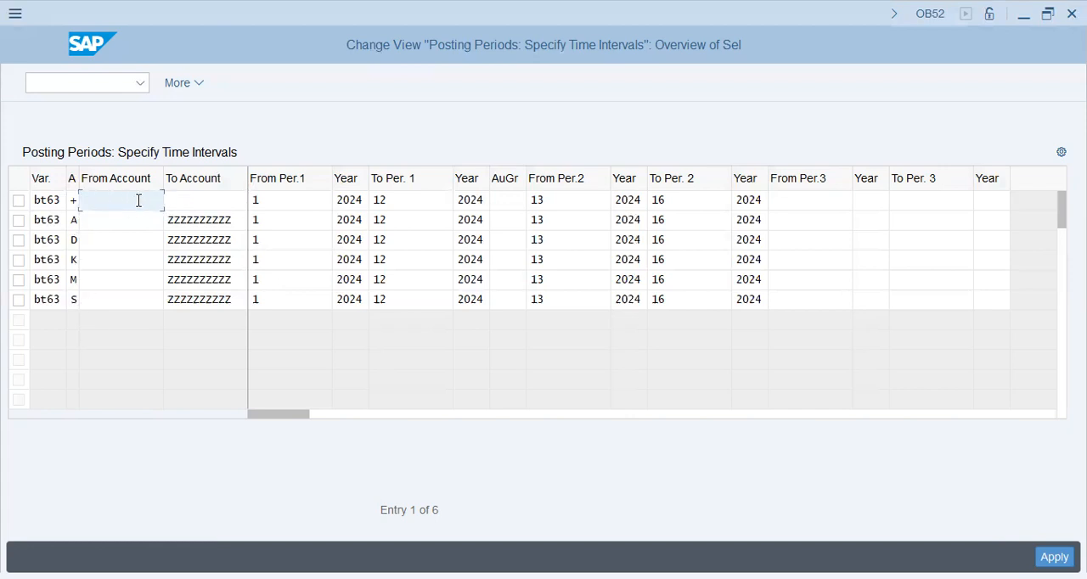
{"action": "left_click", "coordinate": [175, 199]}
{"action": "left_click", "coordinate": [265, 200]}
{"action": "left_click", "coordinate": [427, 201]}
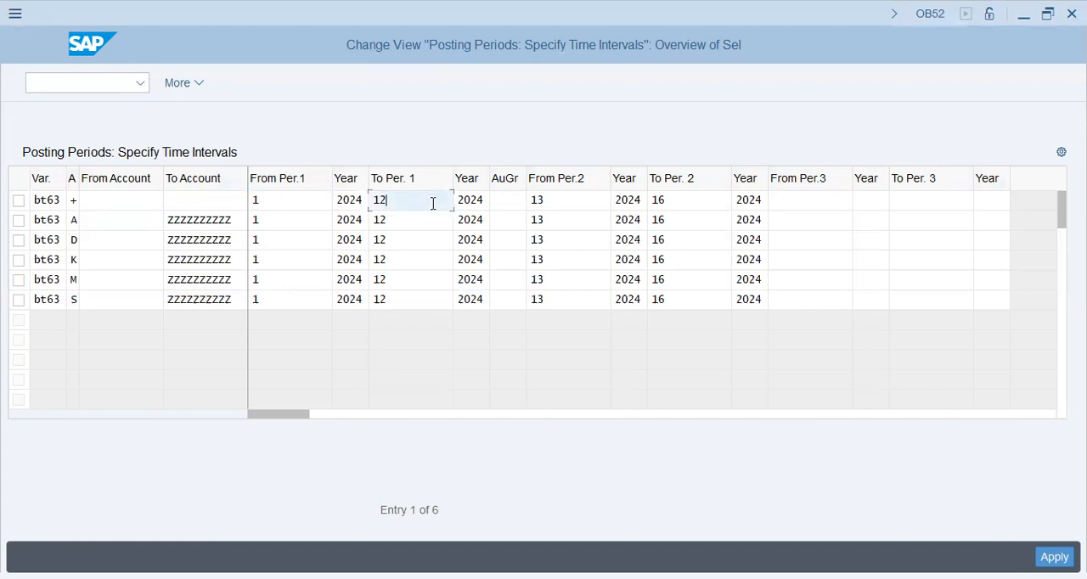
{"action": "left_click", "coordinate": [521, 204]}
{"action": "left_click", "coordinate": [596, 207]}
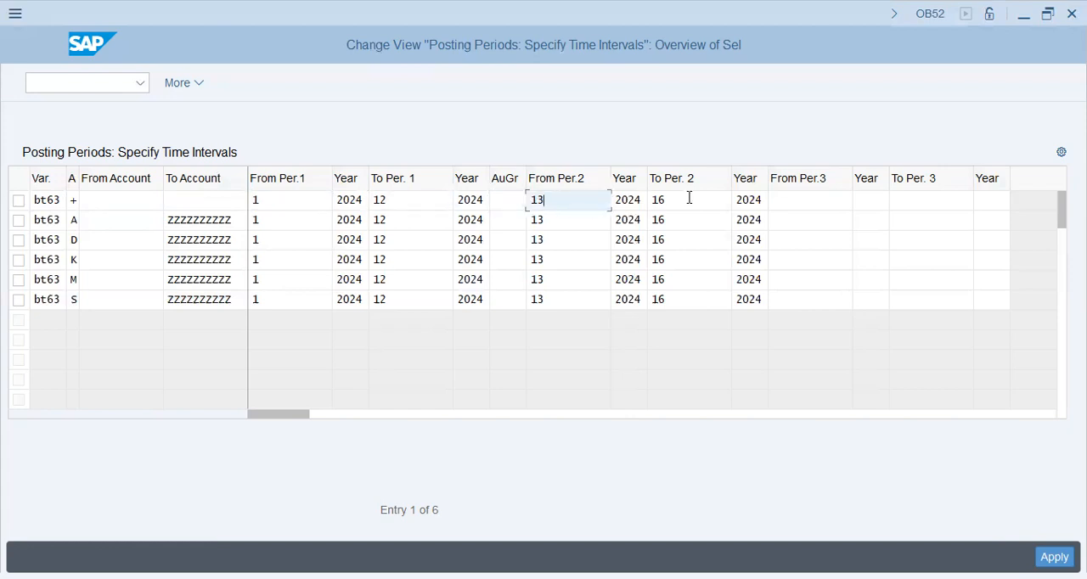
{"action": "left_click", "coordinate": [689, 198]}
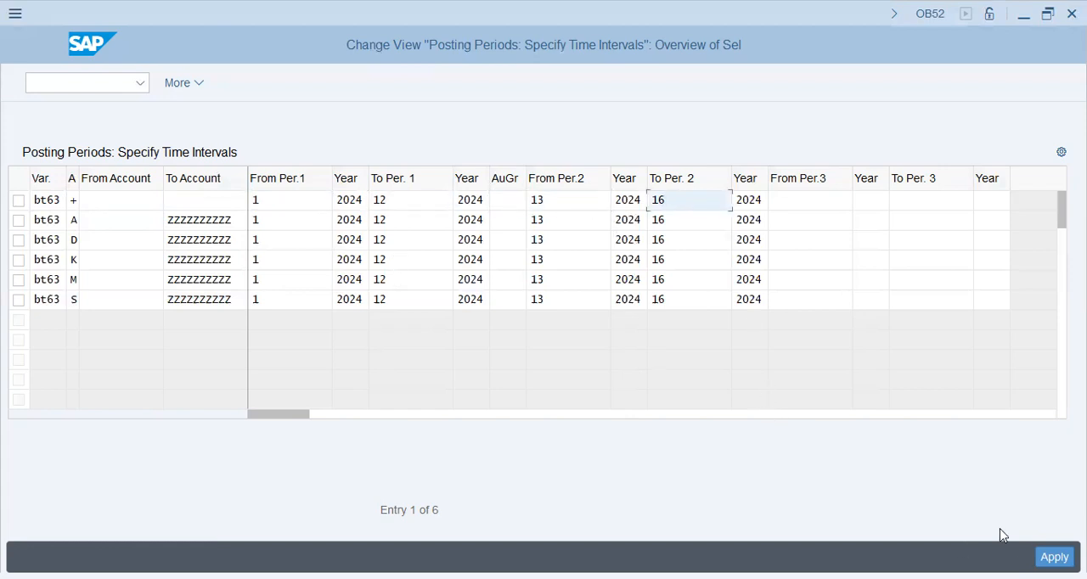
Apply the copied bt63 posting period entries and go back from the overview of added entries
{"action": "key", "text": "Return"}
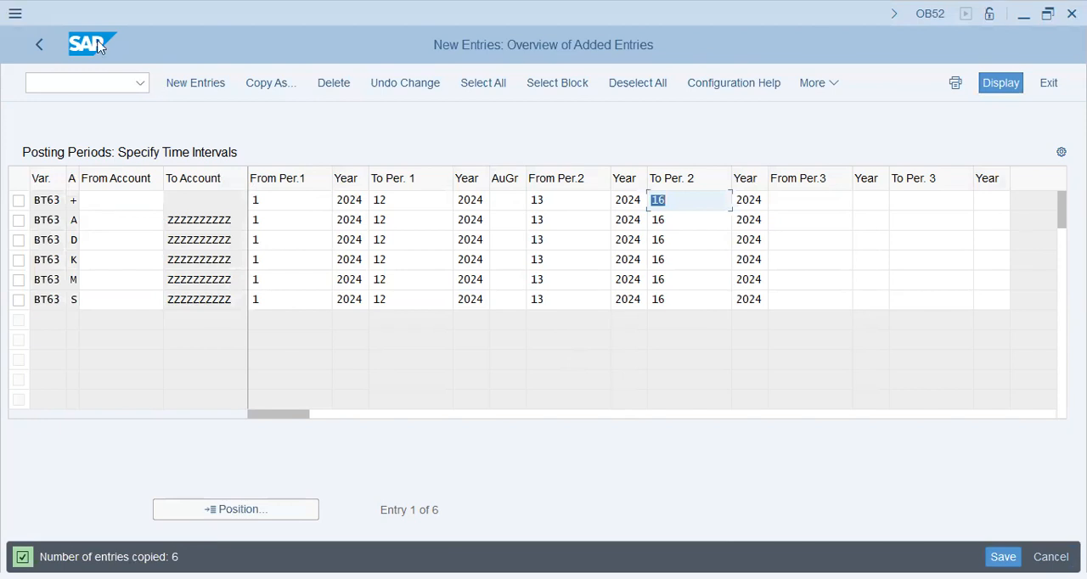
{"action": "left_click", "coordinate": [44, 49]}
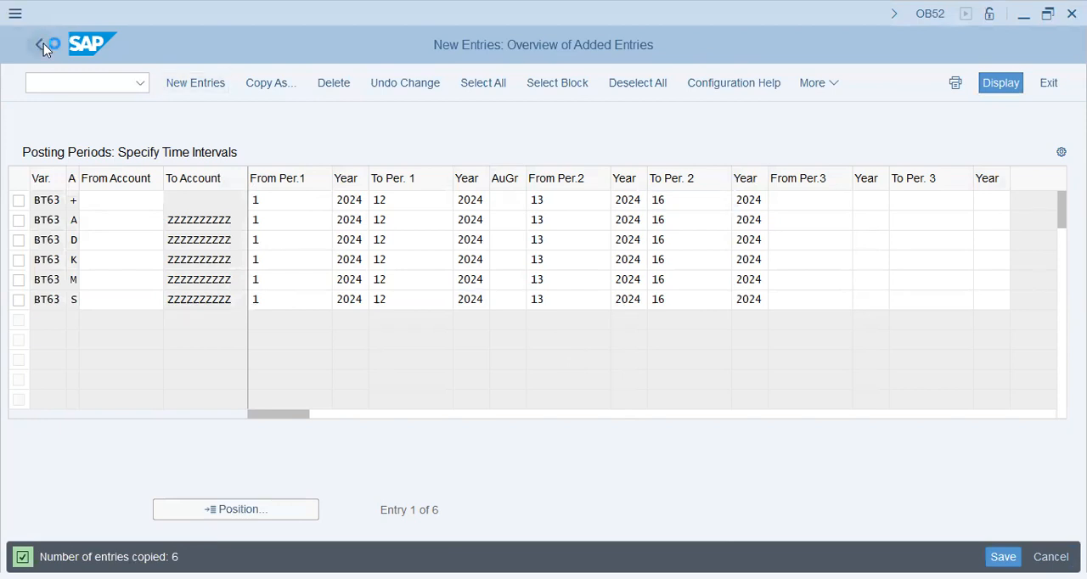